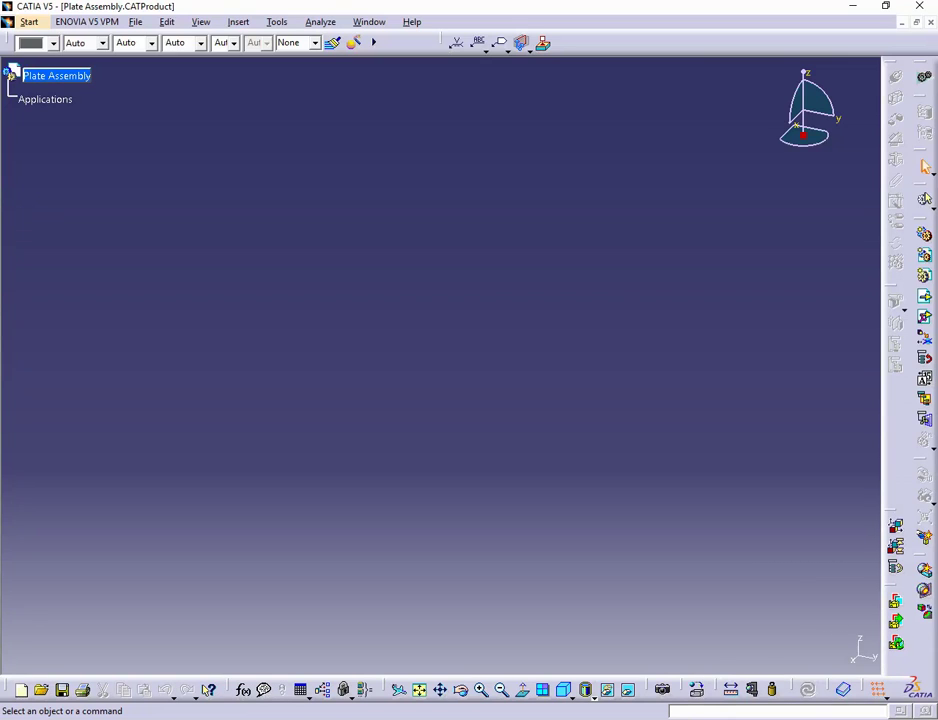
- Insert Plate 200 x 150 x 1 mm.CATPart from TEMP into Plate Assembly as an existing component
left_click(62, 75)
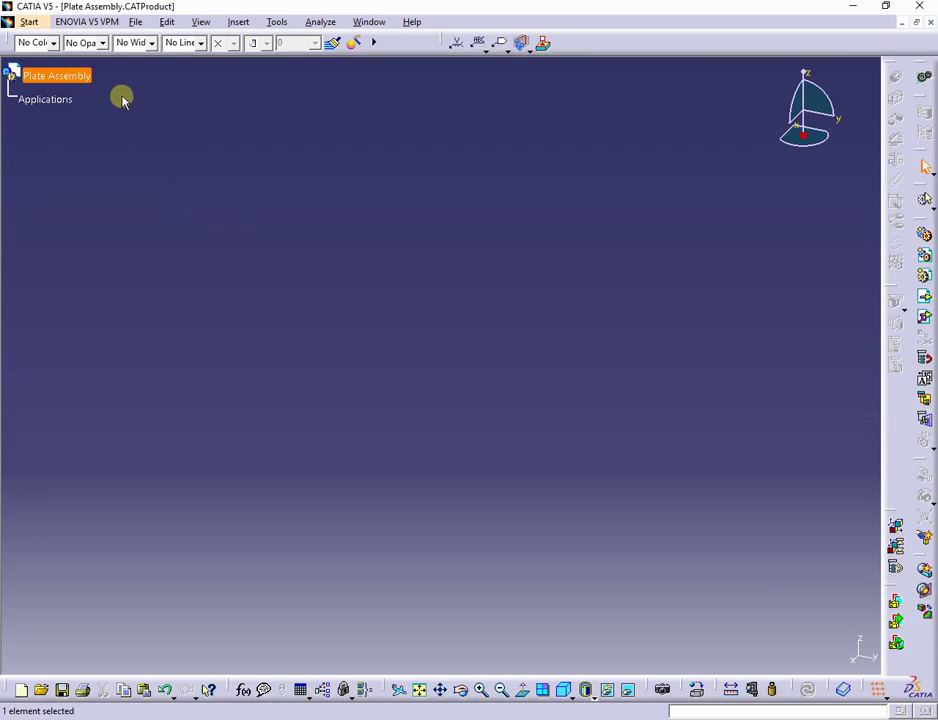
left_click(243, 24)
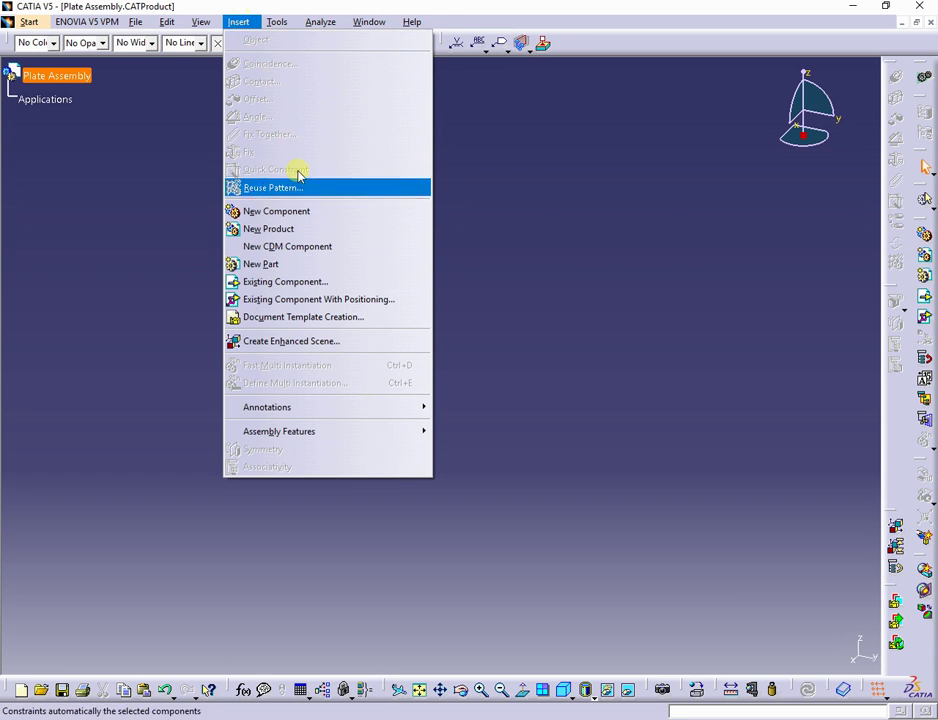
left_click(325, 282)
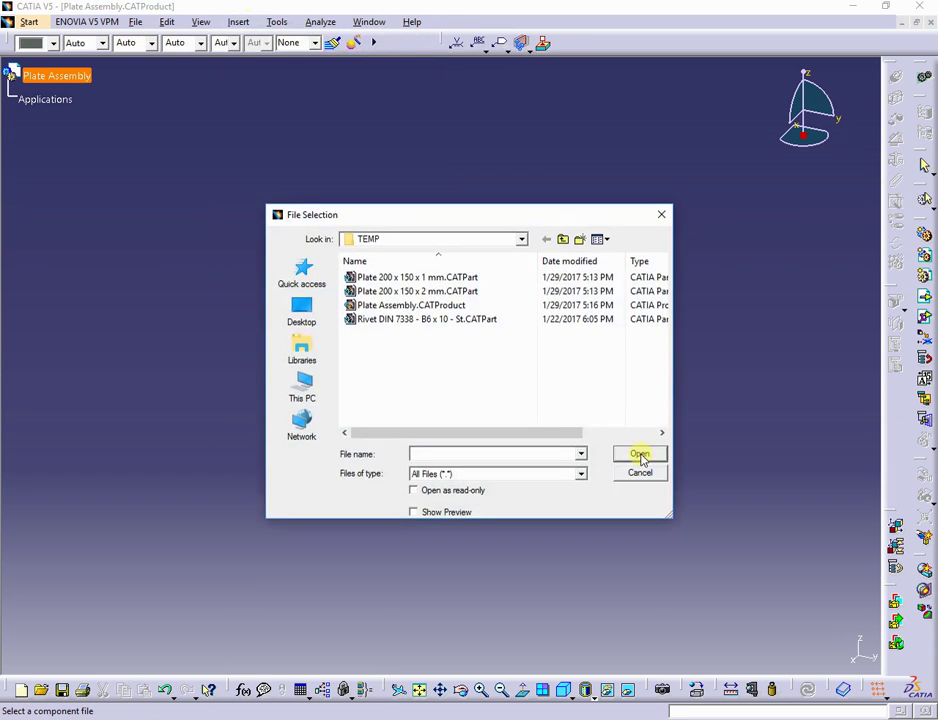
left_click(456, 277)
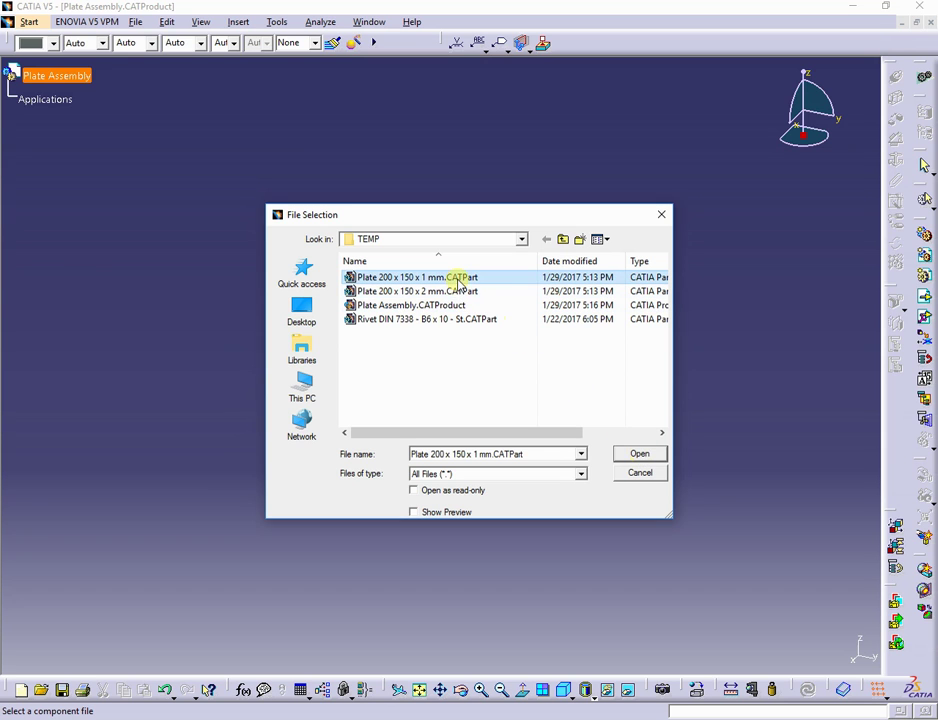
left_click(640, 455)
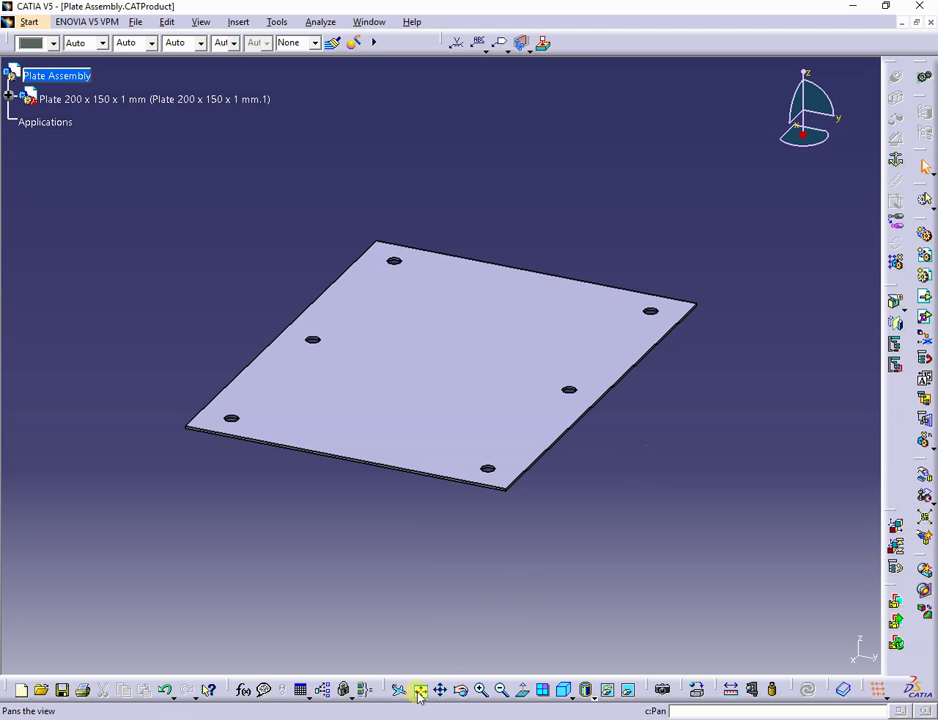
- In isometric view, apply a Fix constraint to the 1 mm plate
left_click(546, 694)
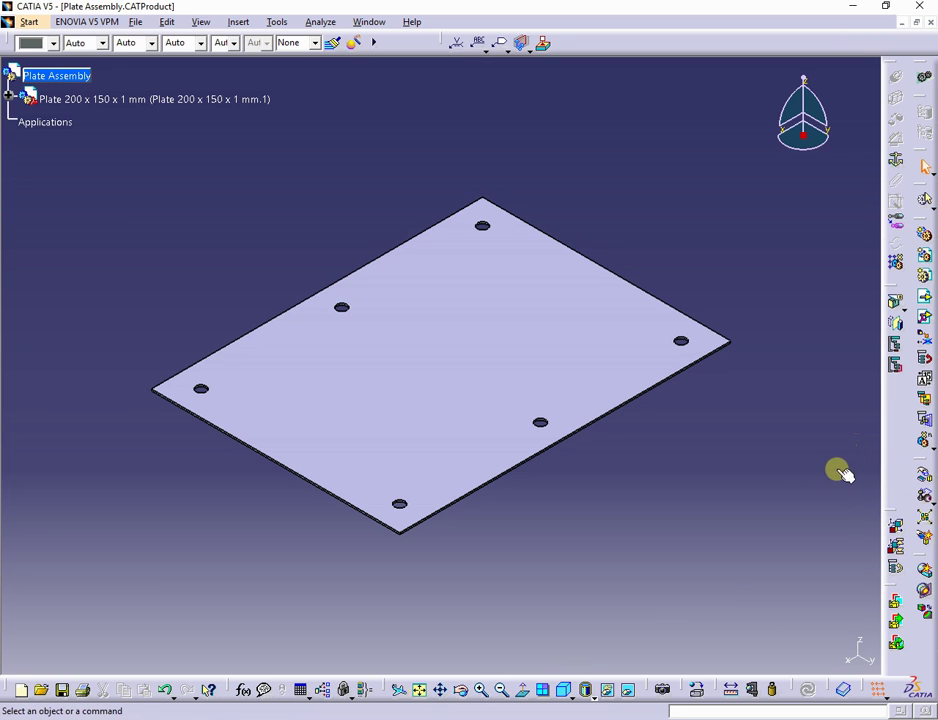
left_click(561, 364)
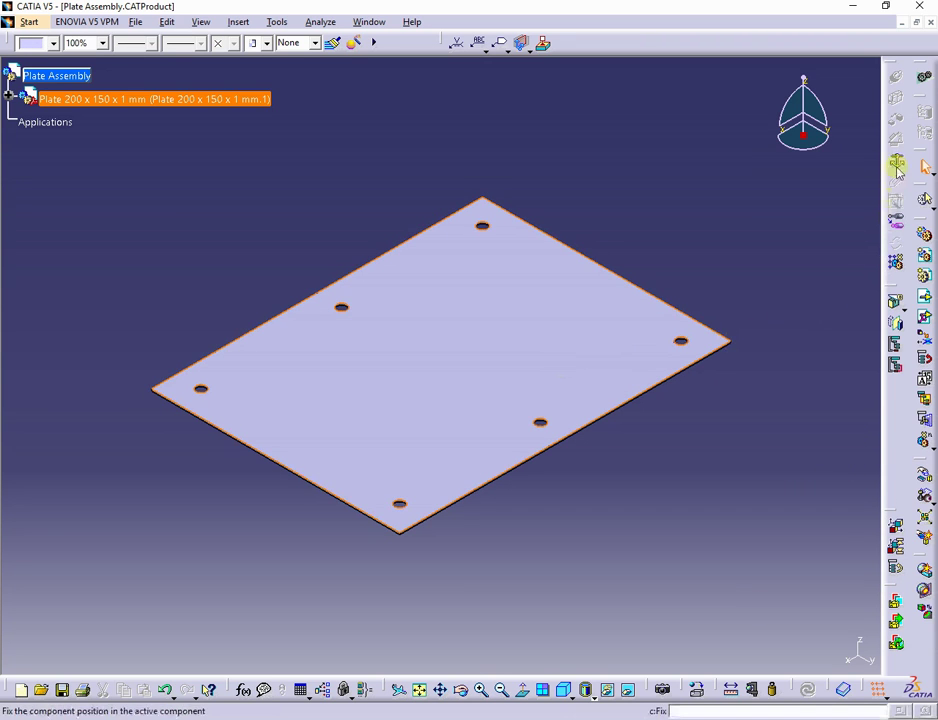
left_click(897, 166)
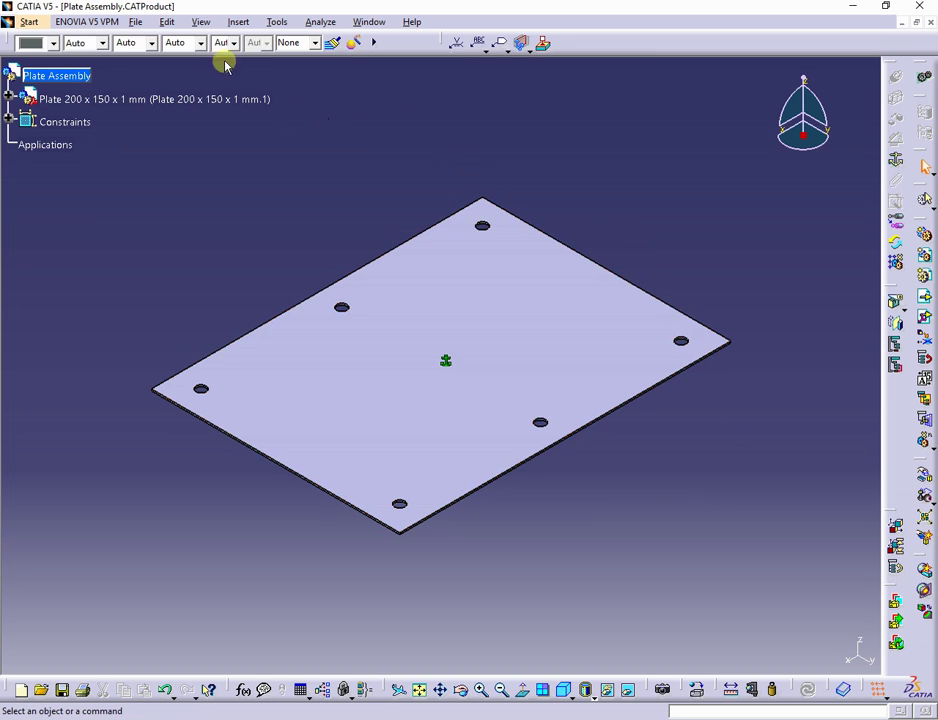
- Insert Plate 200 x 150 x 2 mm.CATPart and lift it above the 1 mm plate with the compass
left_click(239, 22)
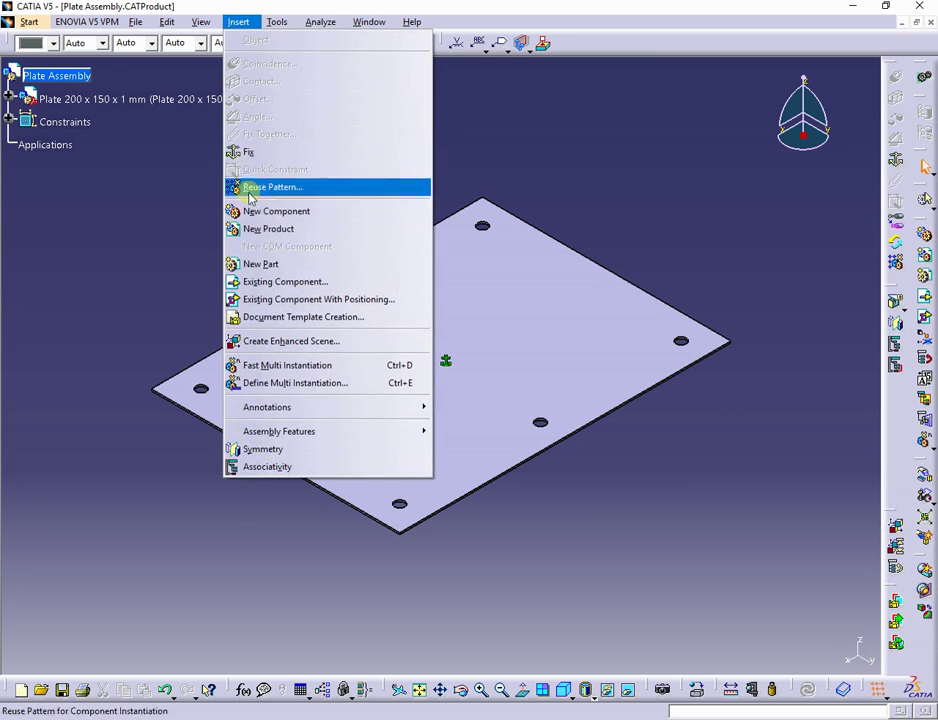
left_click(272, 284)
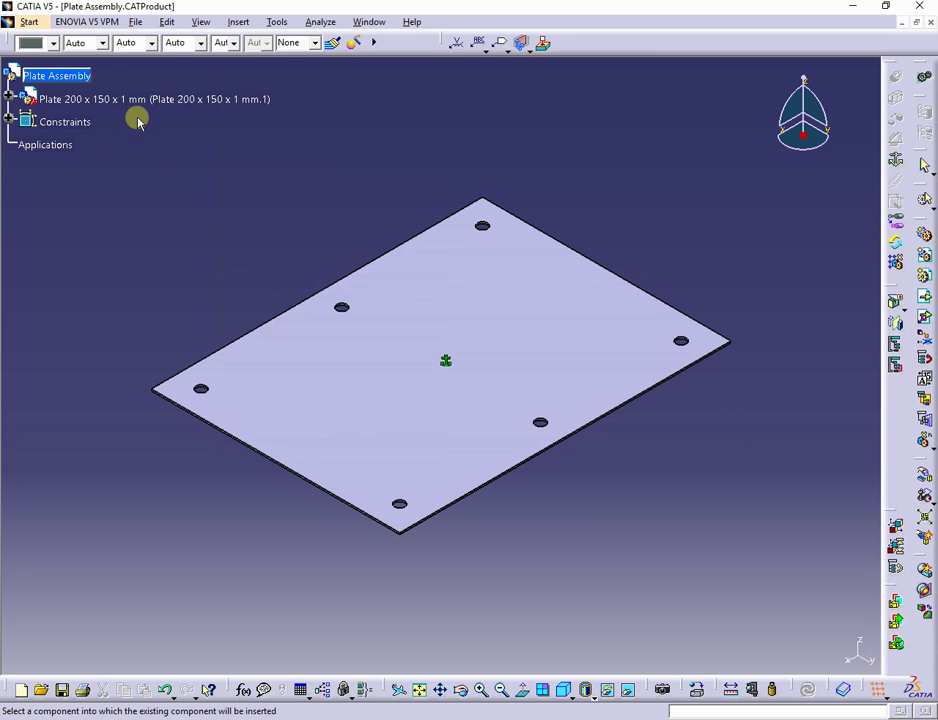
left_click(70, 75)
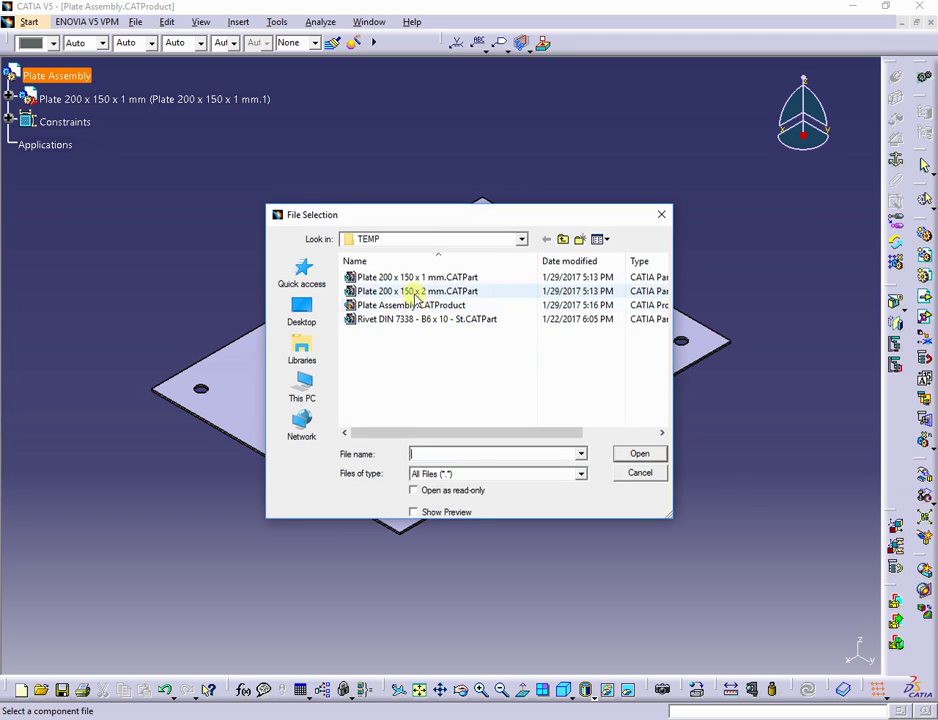
left_click(416, 291)
left_click(641, 455)
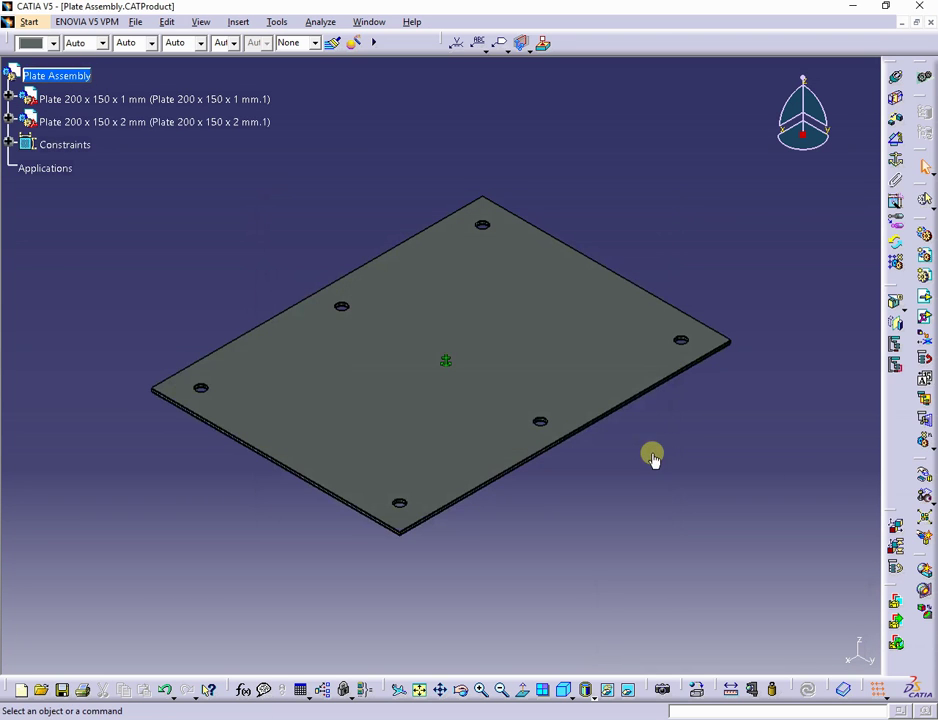
left_click_drag(802, 131, 479, 361)
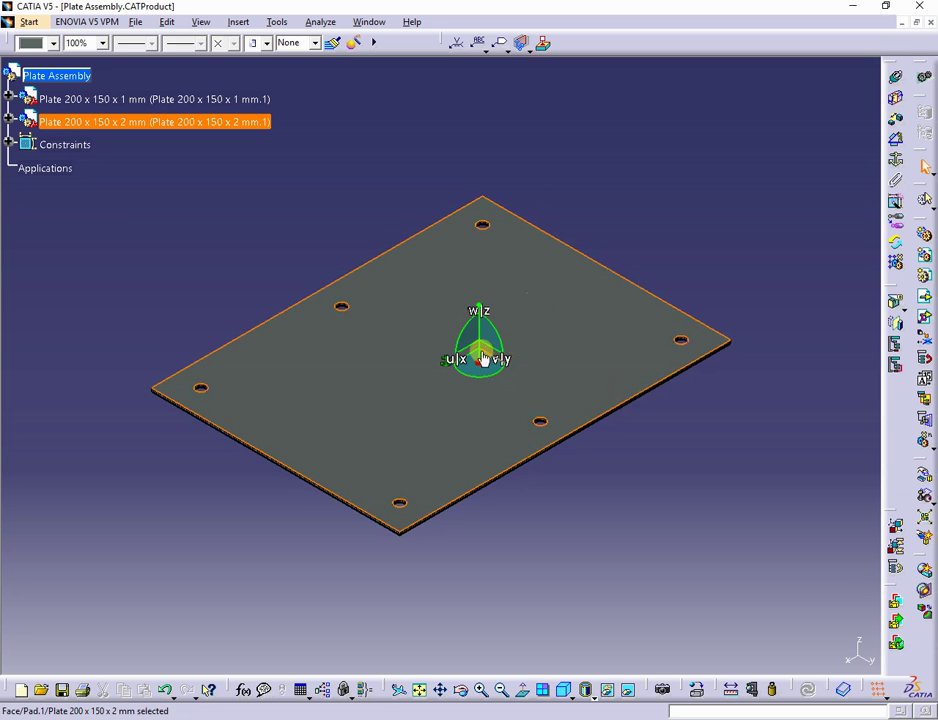
left_click_drag(479, 344, 479, 246)
- Add a coincidence constraint between a 2 mm plate hole axis and the matching 1 mm plate hole axis
left_click(784, 278)
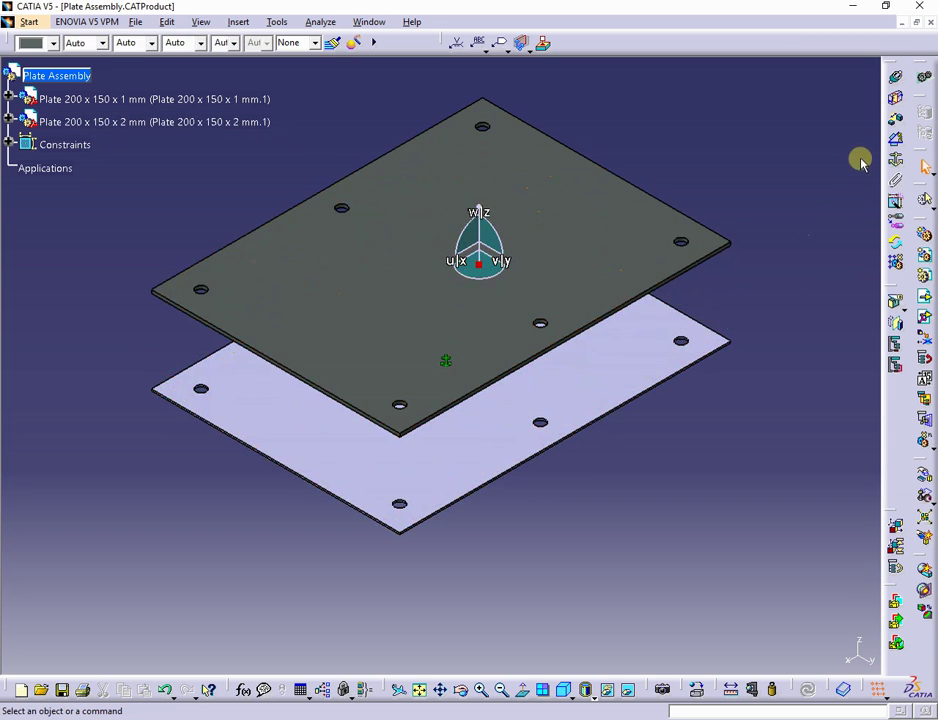
left_click(896, 79)
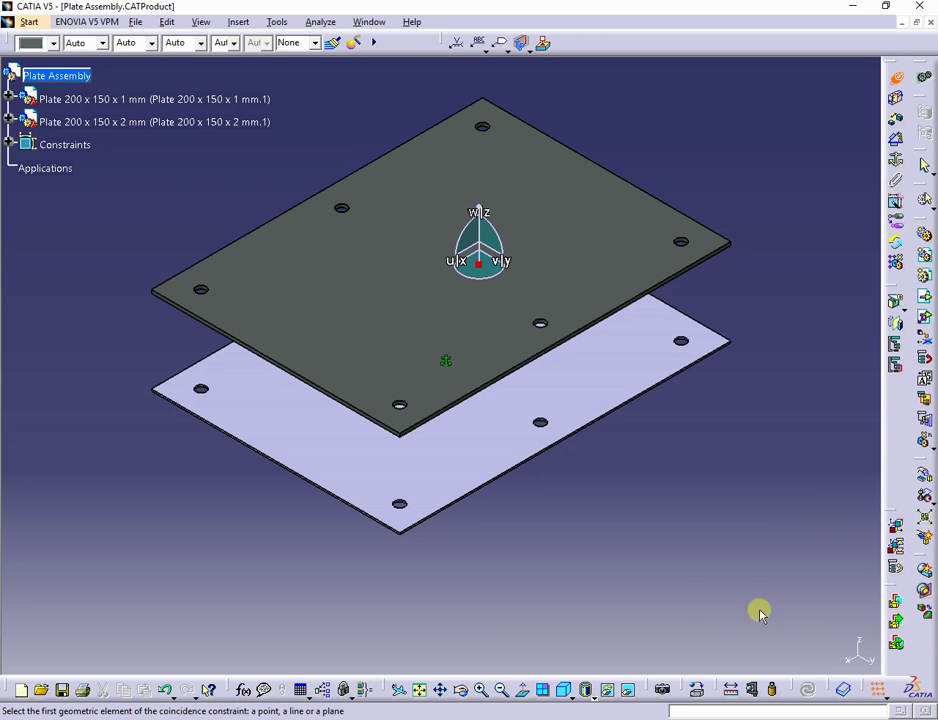
middle_click_drag(425, 528, 372, 455, "ctrl")
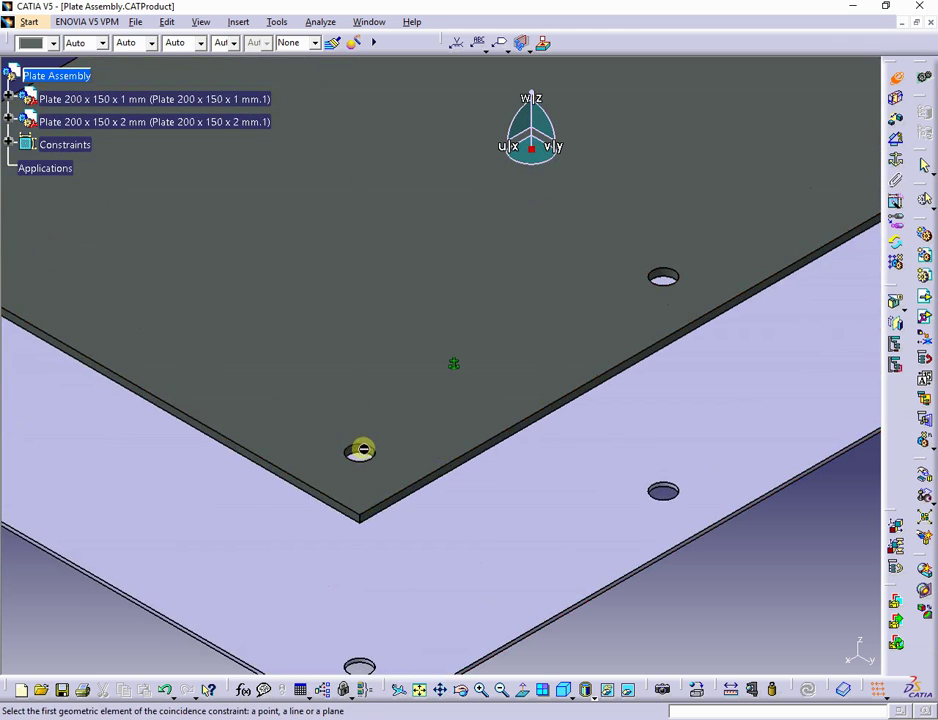
left_click(360, 449)
middle_click_drag(379, 477, 655, 322)
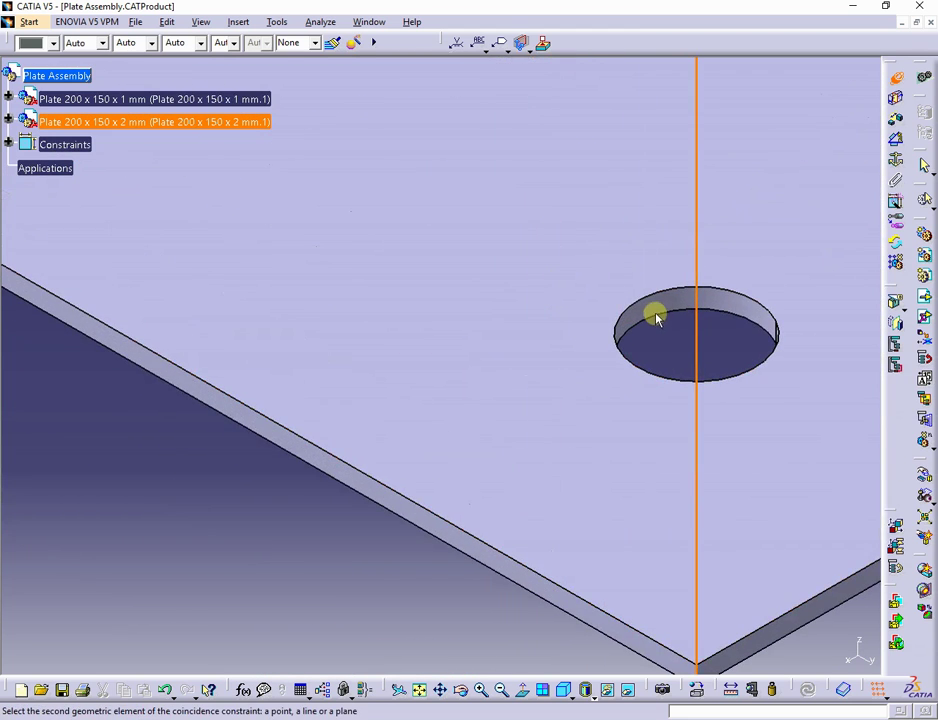
left_click(652, 308)
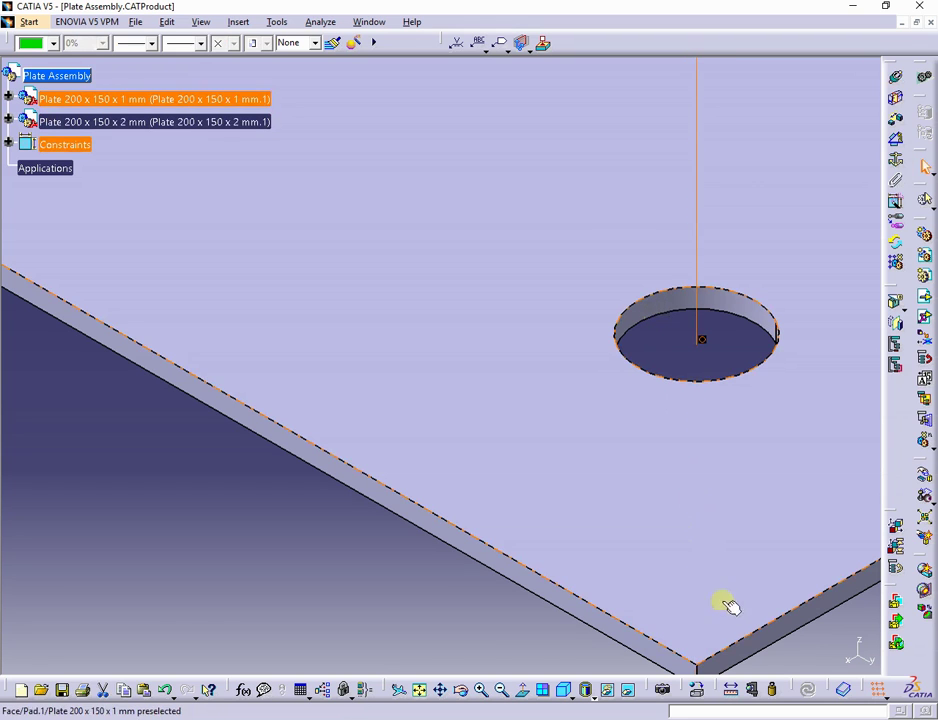
- Start a coincidence constraint between the 2 mm plate face and the 1 mm plate face
middle_click_drag(362, 551, 300, 716)
left_click(364, 553)
middle_click_drag(716, 386, 812, 317)
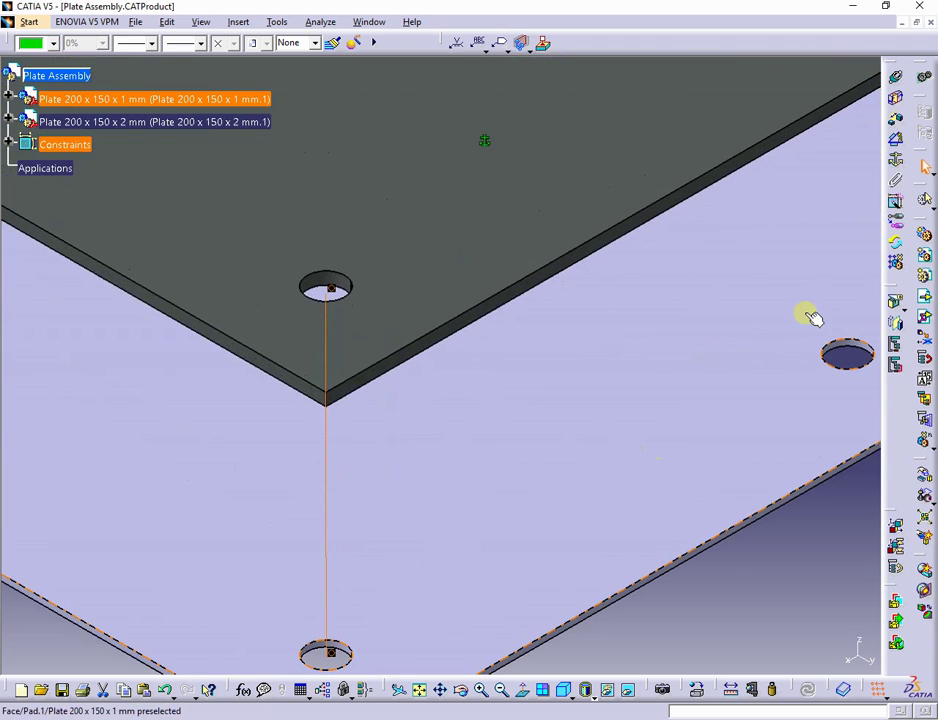
left_click(898, 78)
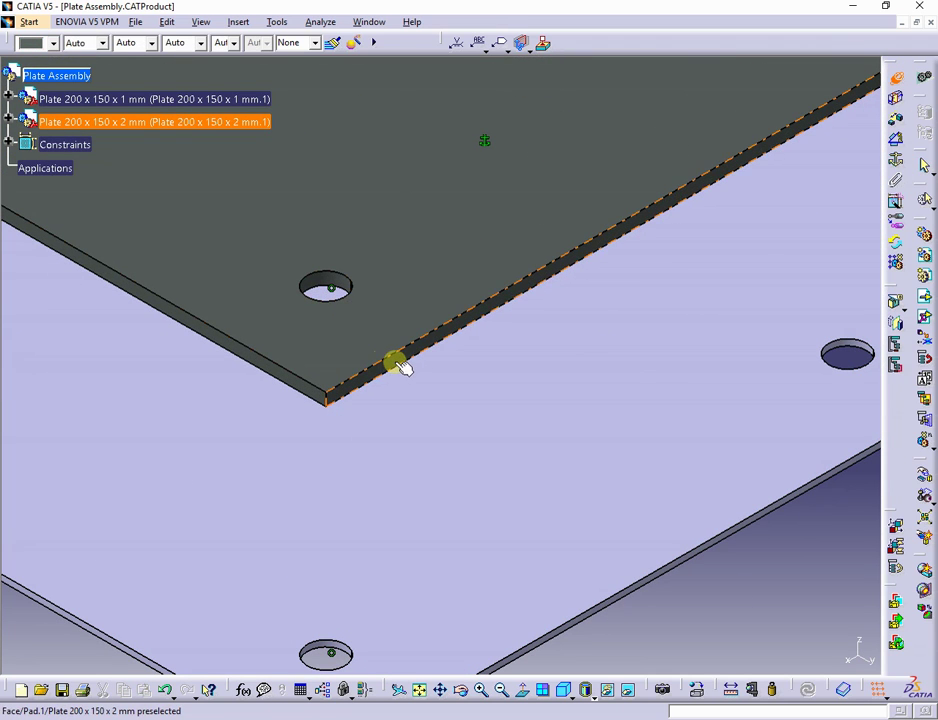
left_click(400, 366)
middle_click_drag(614, 595, 558, 410)
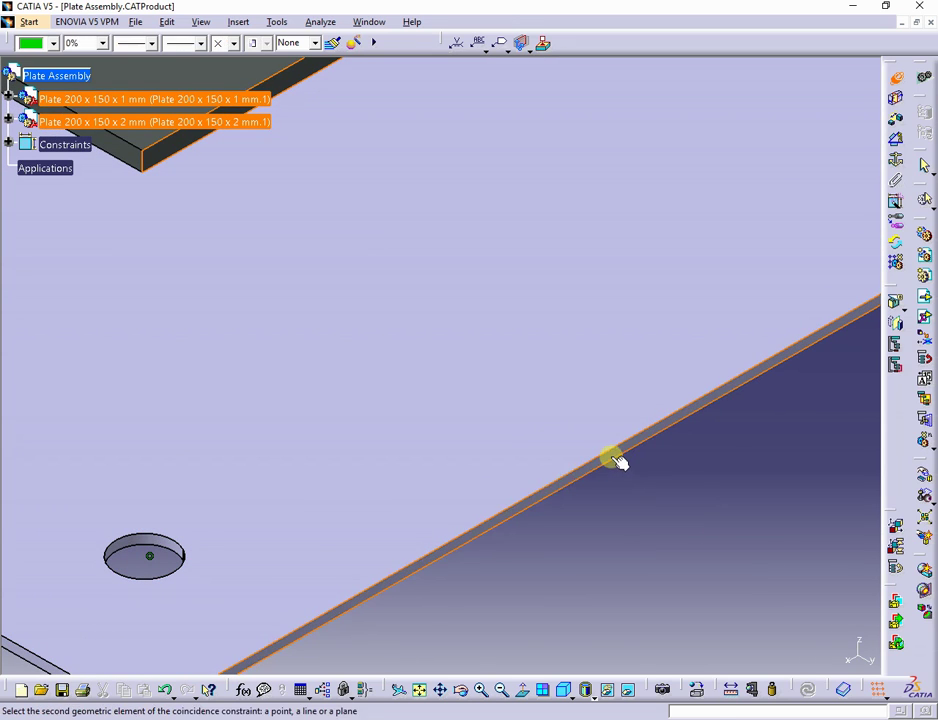
left_click(614, 458)
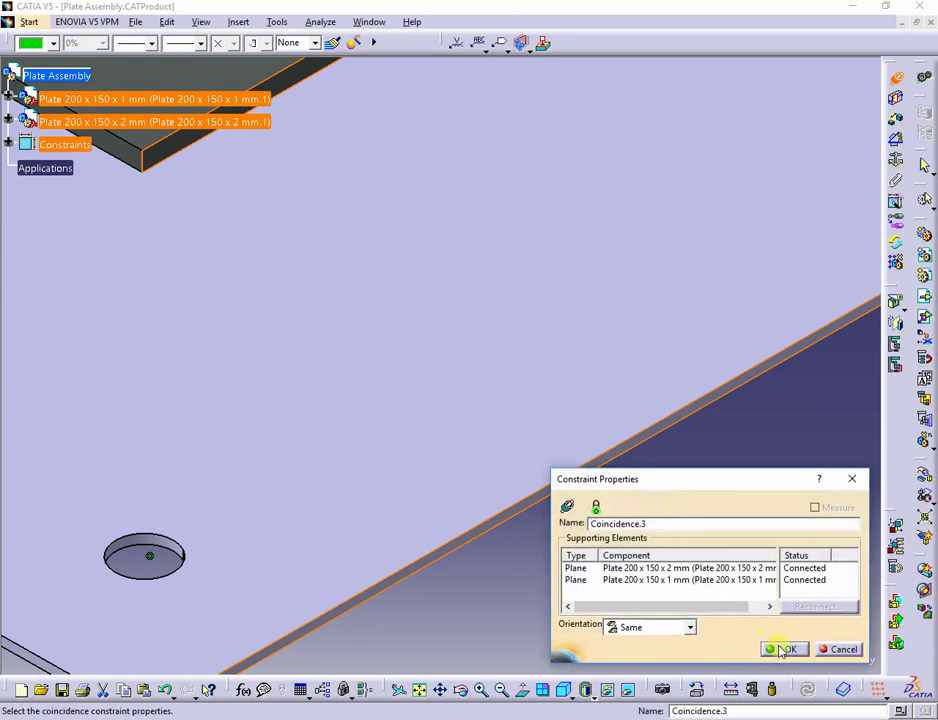
- Confirm Coincidence.3, then add a 0 mm offset constraint between the 2 mm and 1 mm plate faces
left_click(783, 649)
left_click(897, 120)
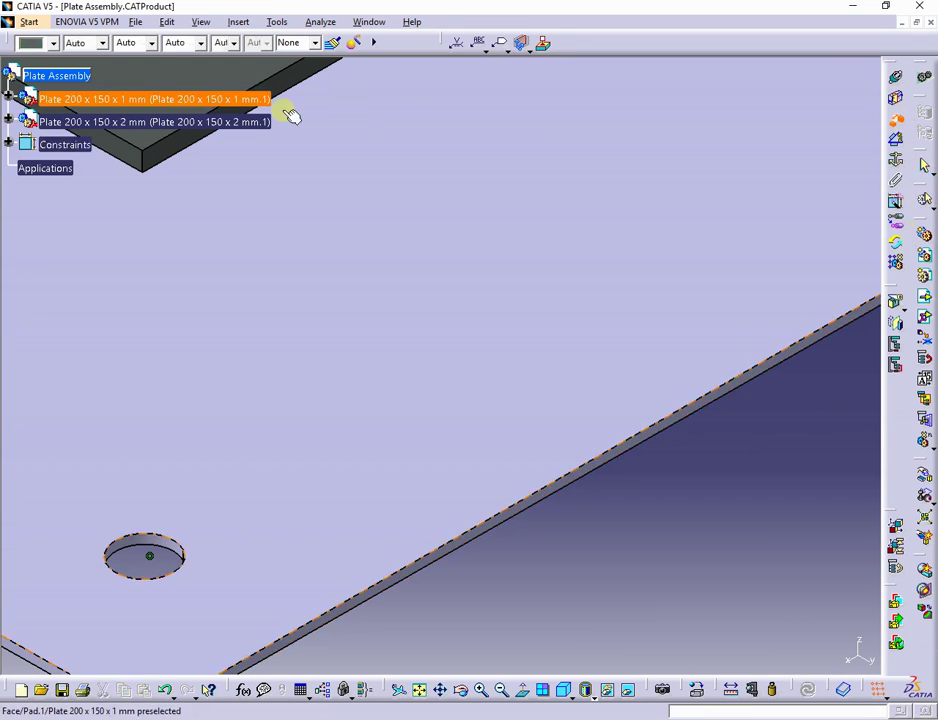
middle_click_drag(270, 220, 385, 370)
left_click(443, 220)
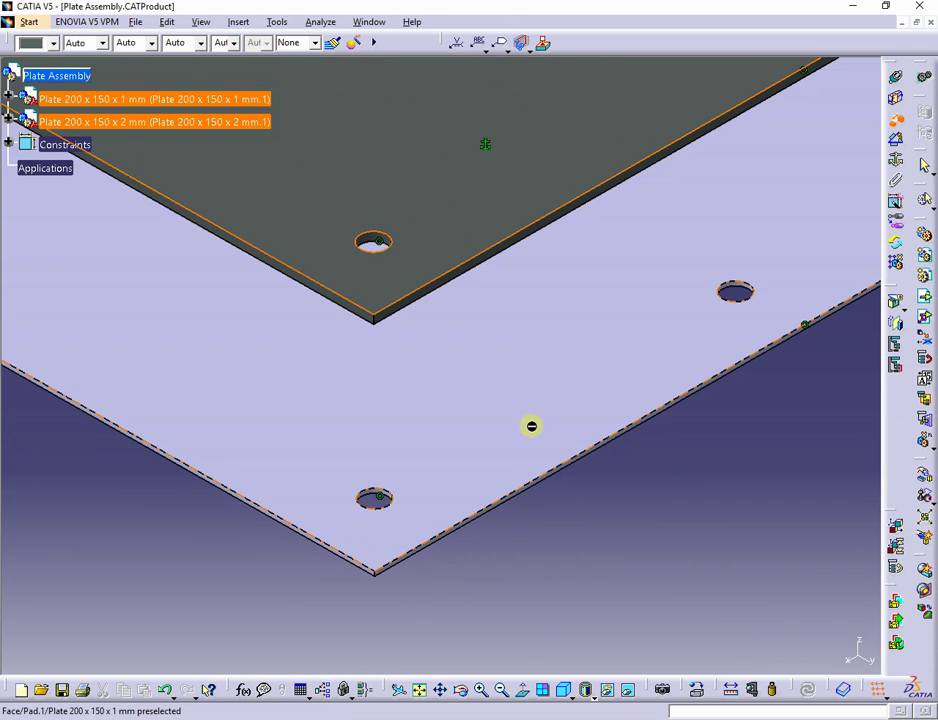
middle_click_drag(584, 588, 530, 340)
left_click(427, 344)
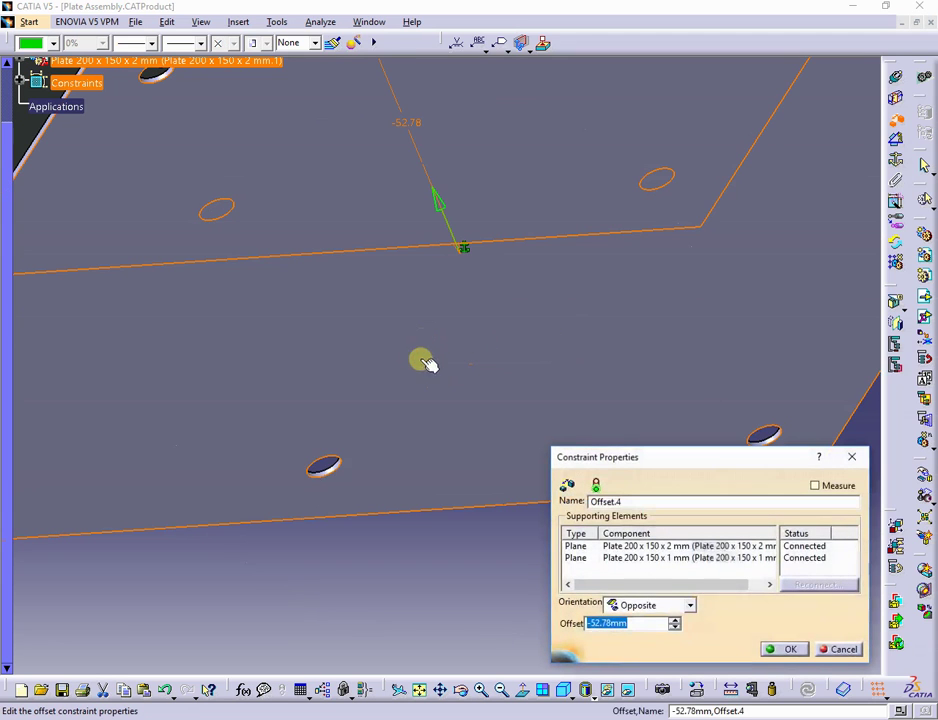
type("0")
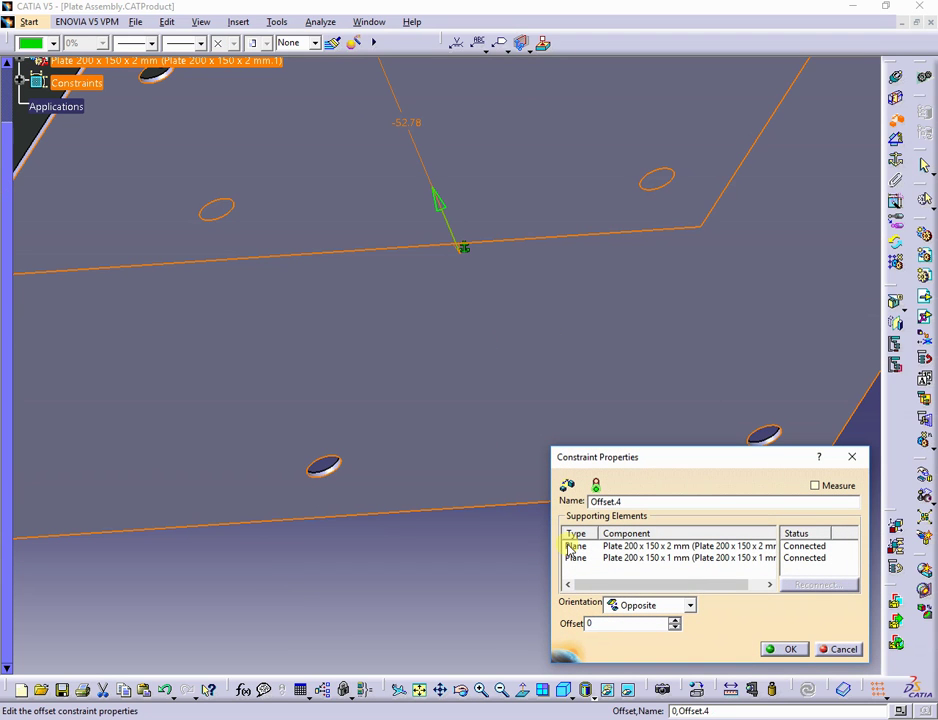
middle_click_drag(487, 494, 463, 530)
left_click(790, 649)
- Update the assembly so the constraints reposition the plates, shown in isometric view
middle_click_drag(549, 580, 295, 625)
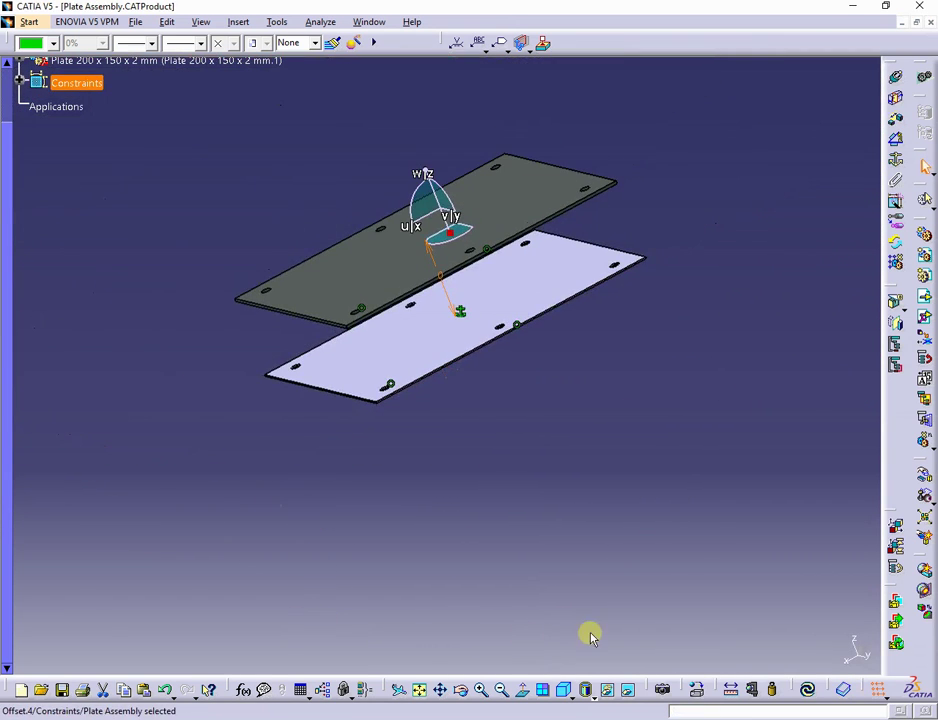
left_click(773, 686)
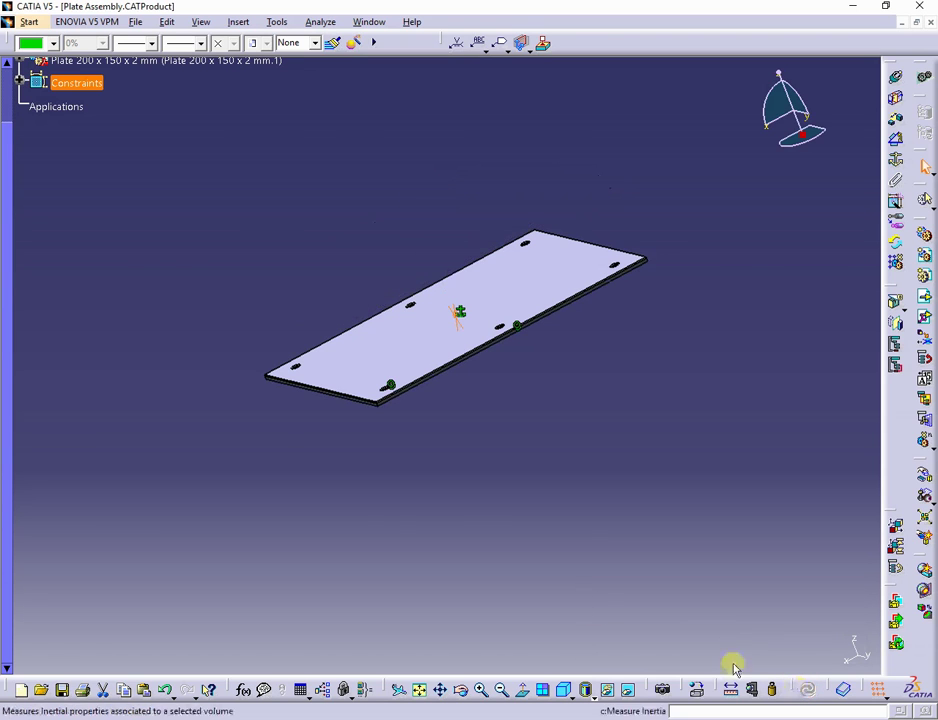
scroll(167, 400, "up", 5)
scroll(167, 400, "down", 4)
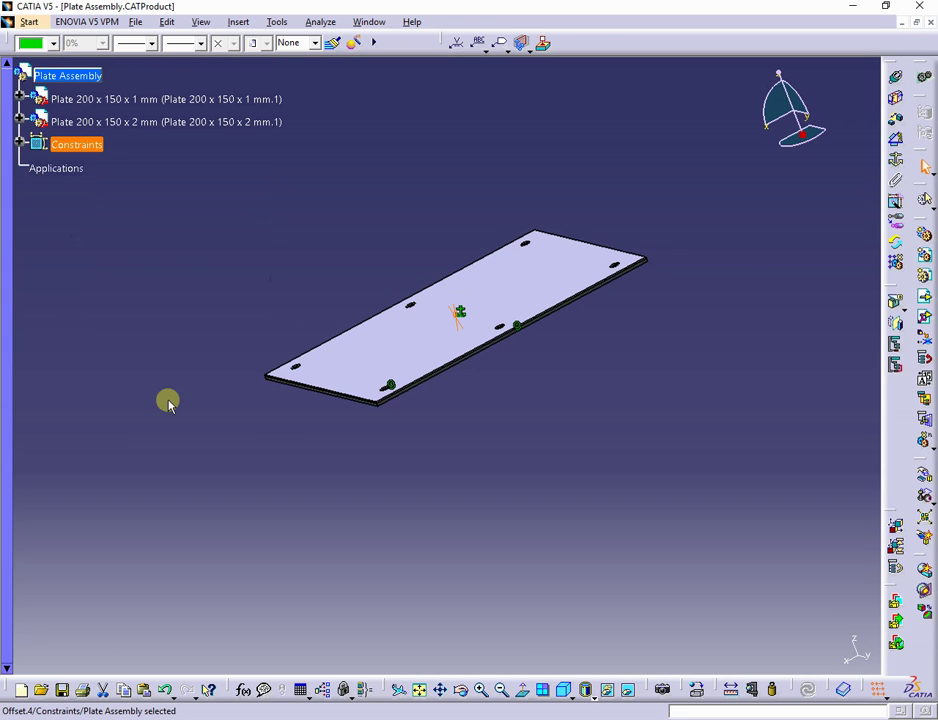
left_click(564, 689)
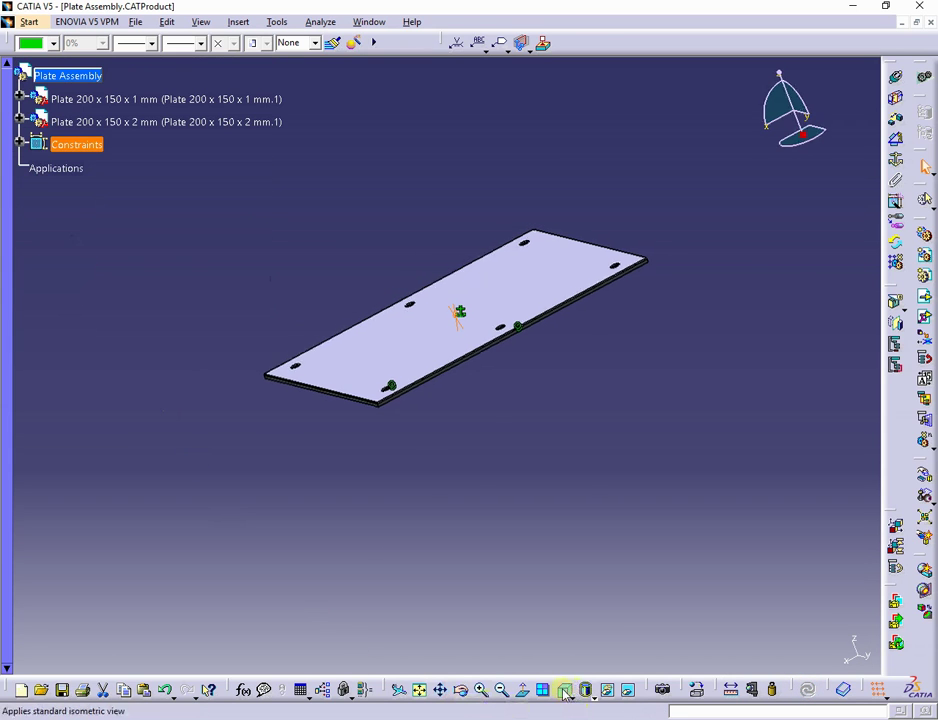
left_click(19, 143)
left_click(19, 142)
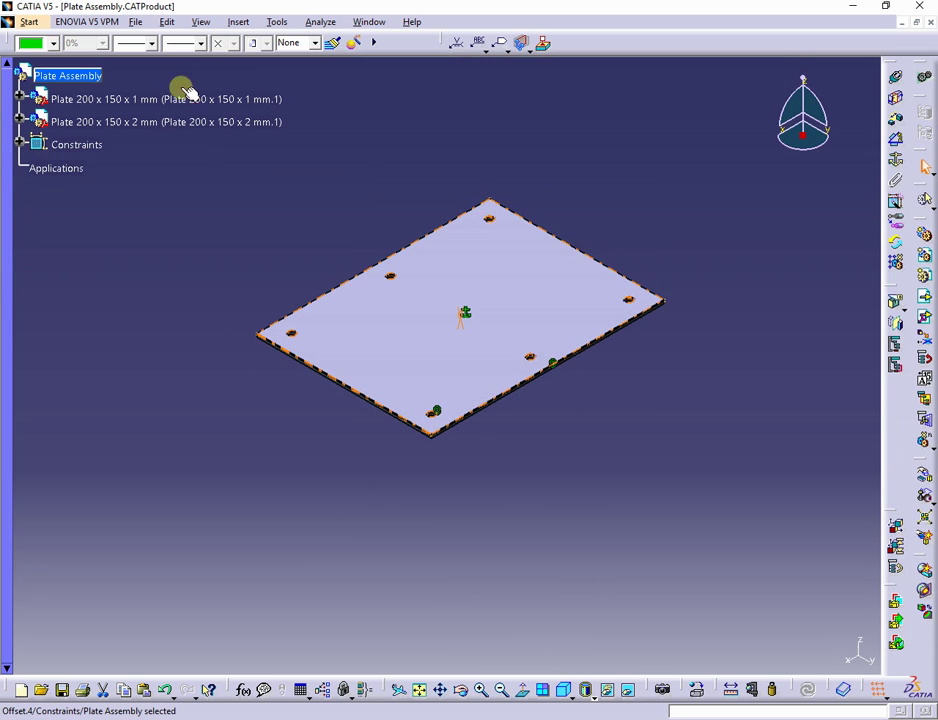
- Check the four constraints are verified with Analyze > Constraints, then hide the Constraints group
left_click(316, 22)
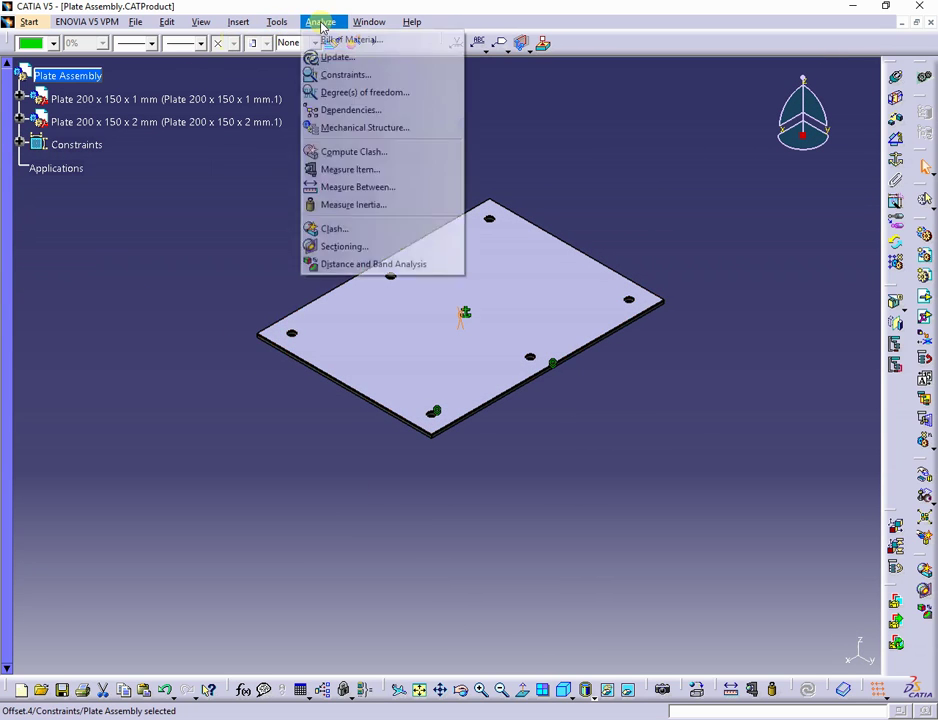
left_click(337, 75)
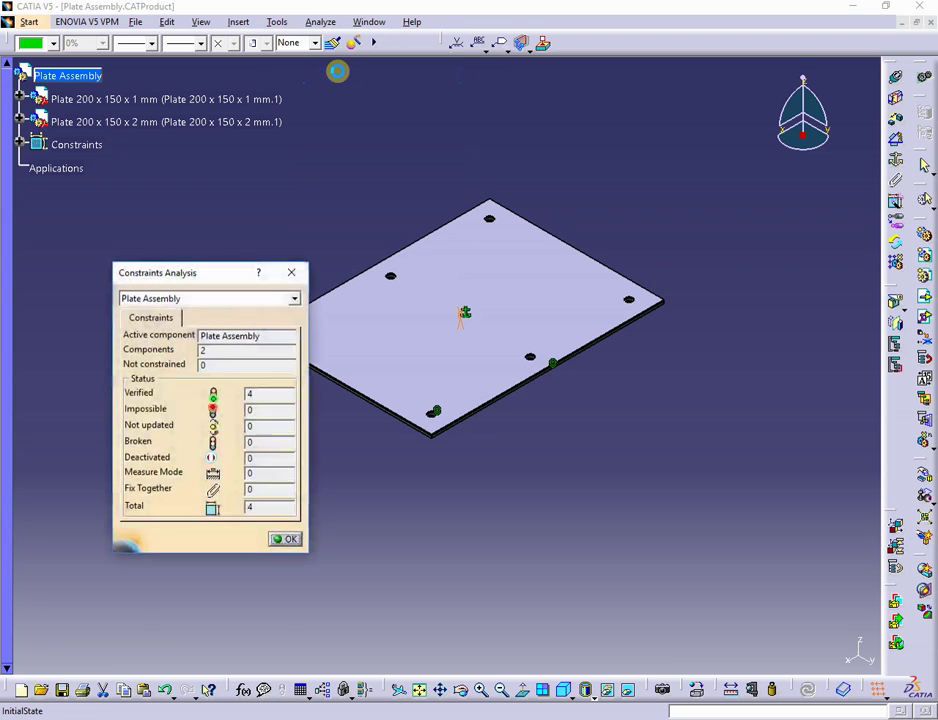
left_click(283, 540)
right_click(78, 145)
left_click(117, 192)
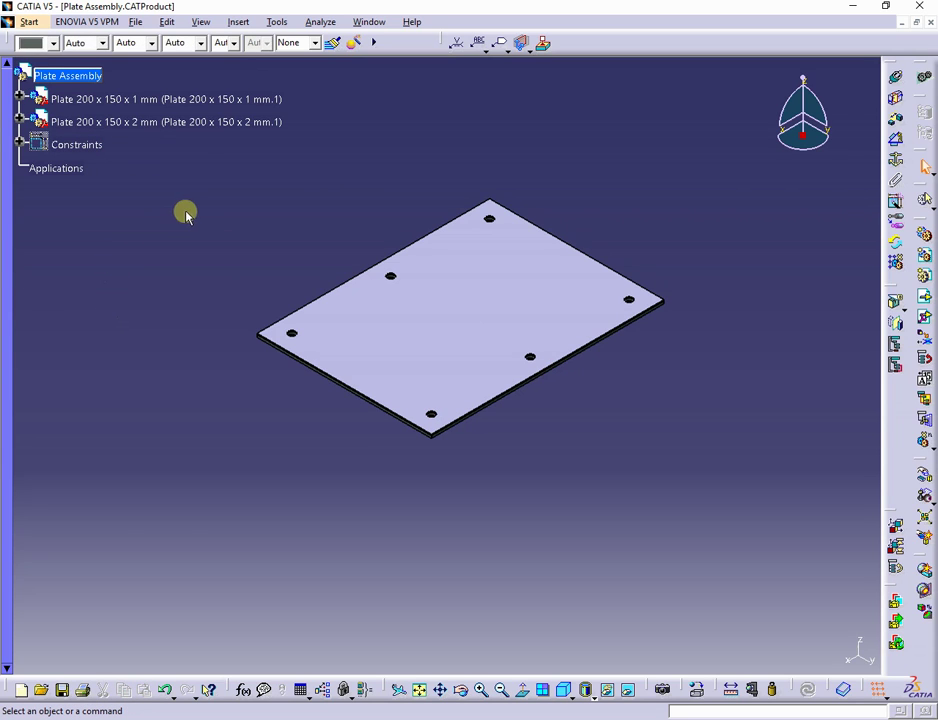
- Insert the Rivet DIN 7338 - B6 x 10 - St part into Plate Assembly
left_click(243, 22)
left_click(300, 281)
left_click(77, 75)
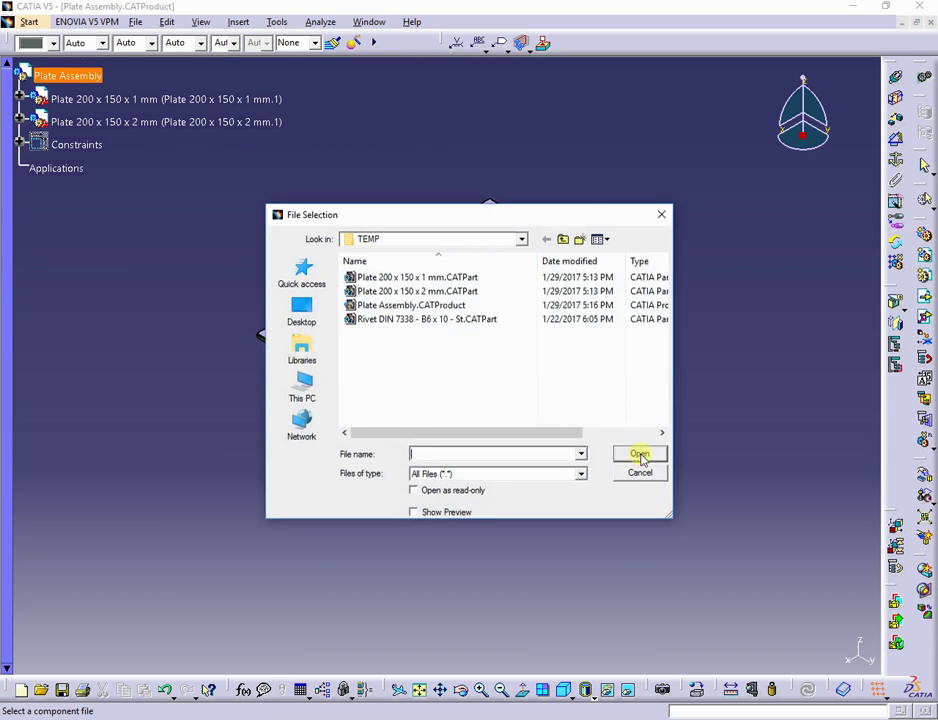
left_click(442, 319)
left_click(642, 455)
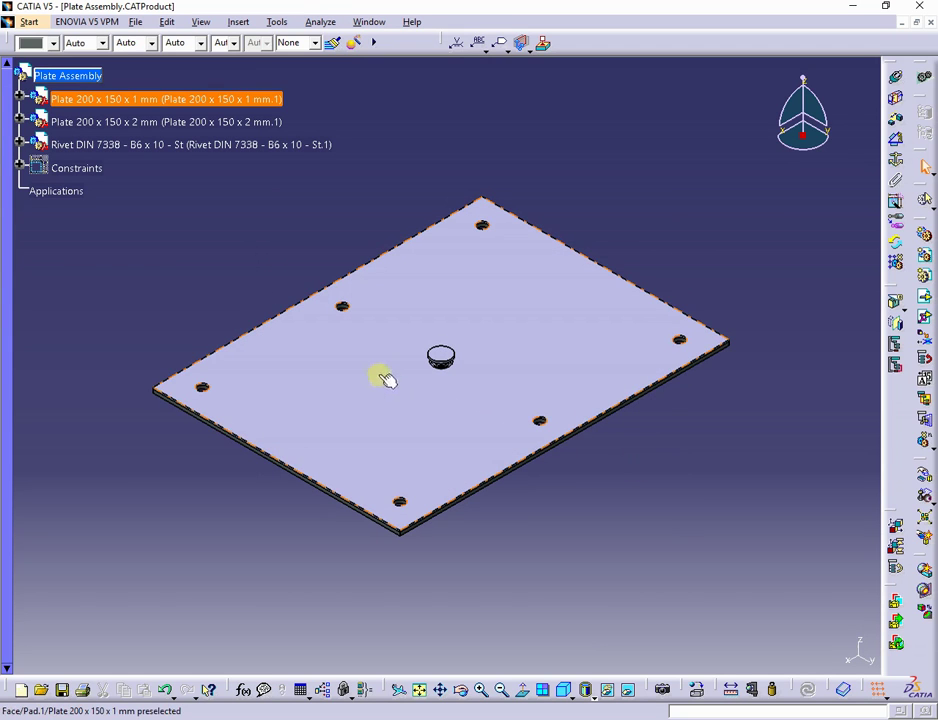
- Move the rivet off the plate to the lower left using the compass
middle_click_drag(98, 291, 180, 278)
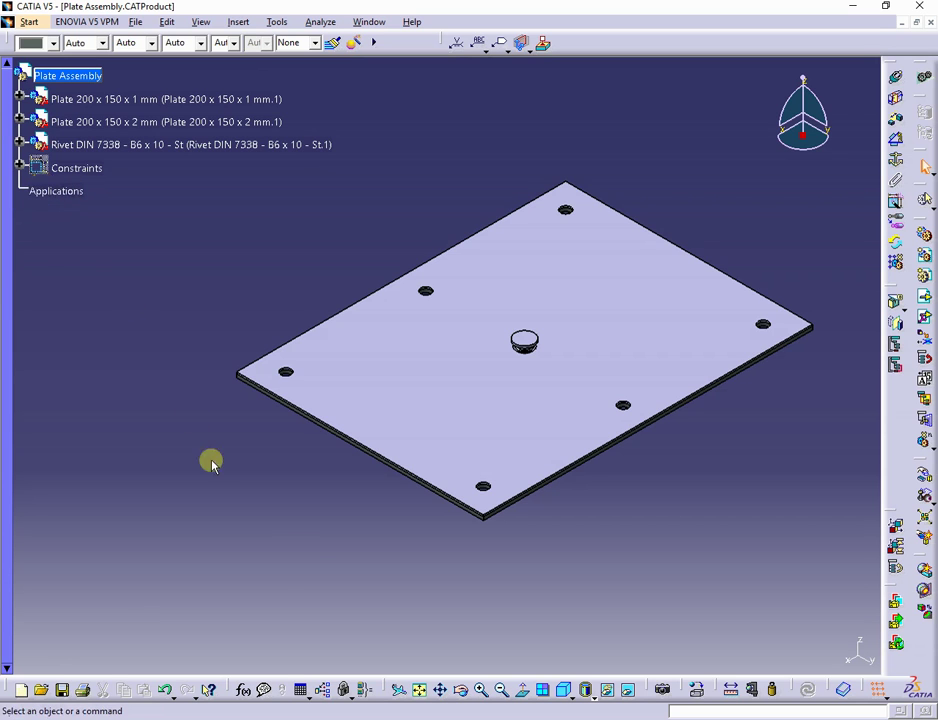
middle_click_drag(314, 543, 285, 427)
left_click(274, 521)
middle_click_drag(393, 506, 402, 479)
left_click(461, 404)
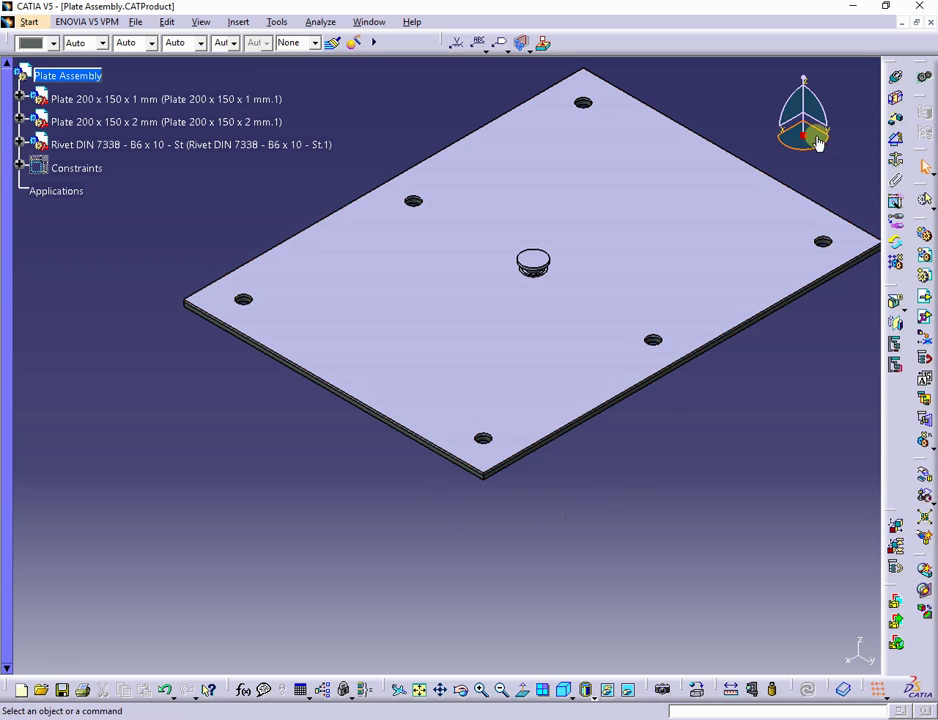
left_click_drag(802, 133, 534, 258)
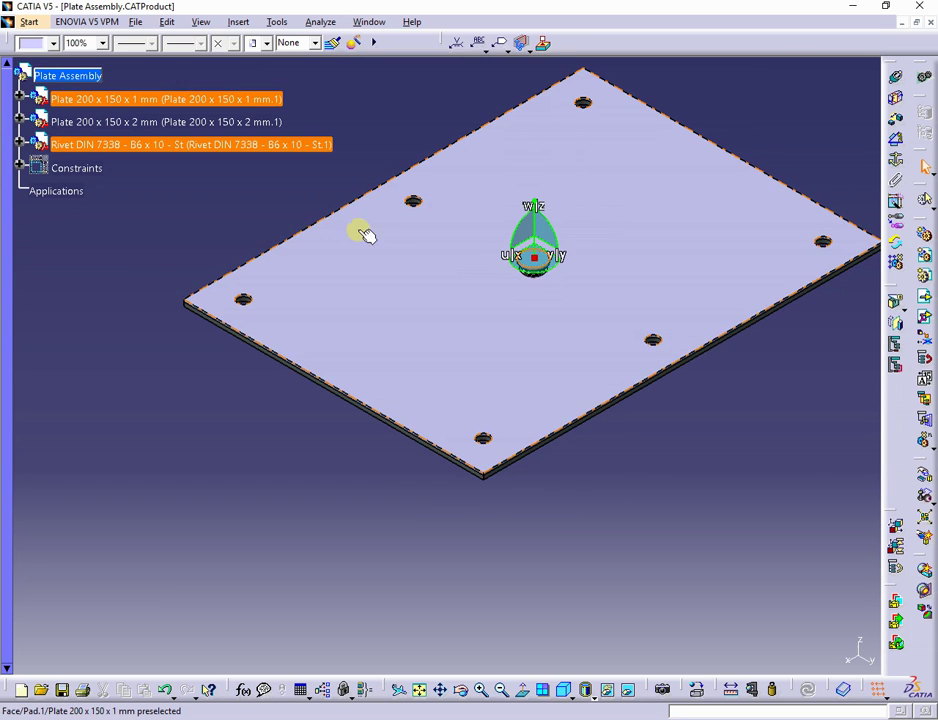
left_click(175, 148)
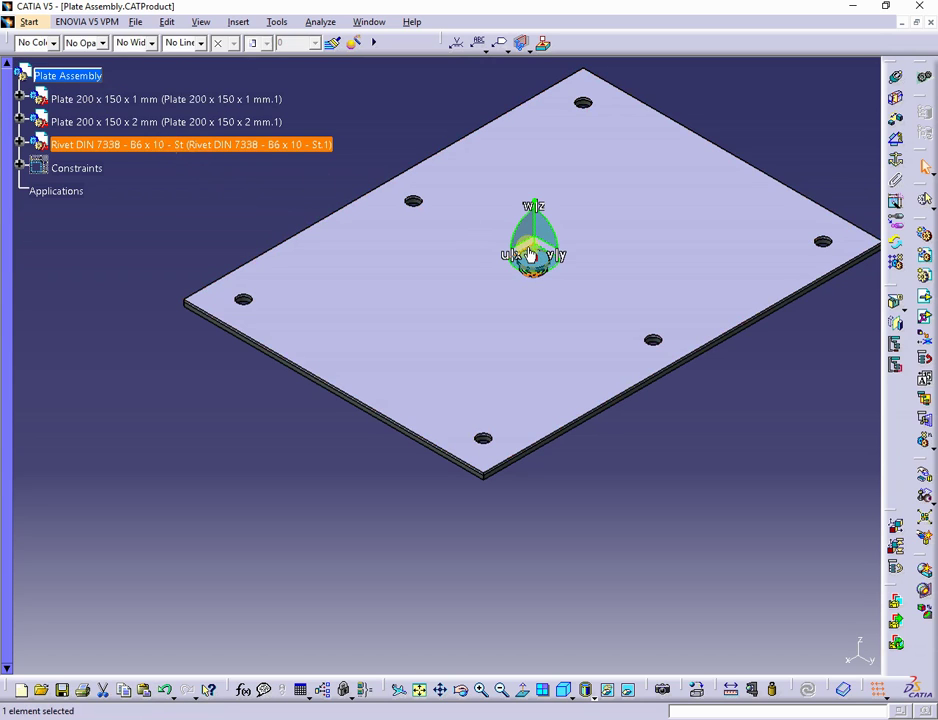
left_click_drag(530, 256, 197, 400)
- Reset the compass and expand the rivet part's tree to show its Parameters
left_click(240, 518)
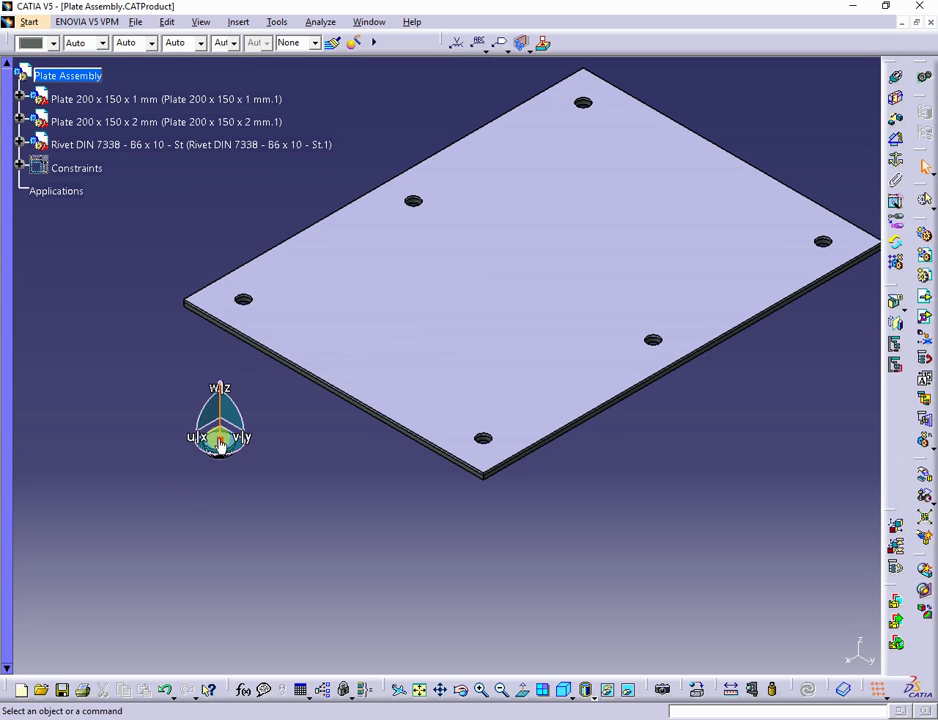
left_click_drag(217, 440, 800, 135)
middle_click_drag(82, 398, 268, 371)
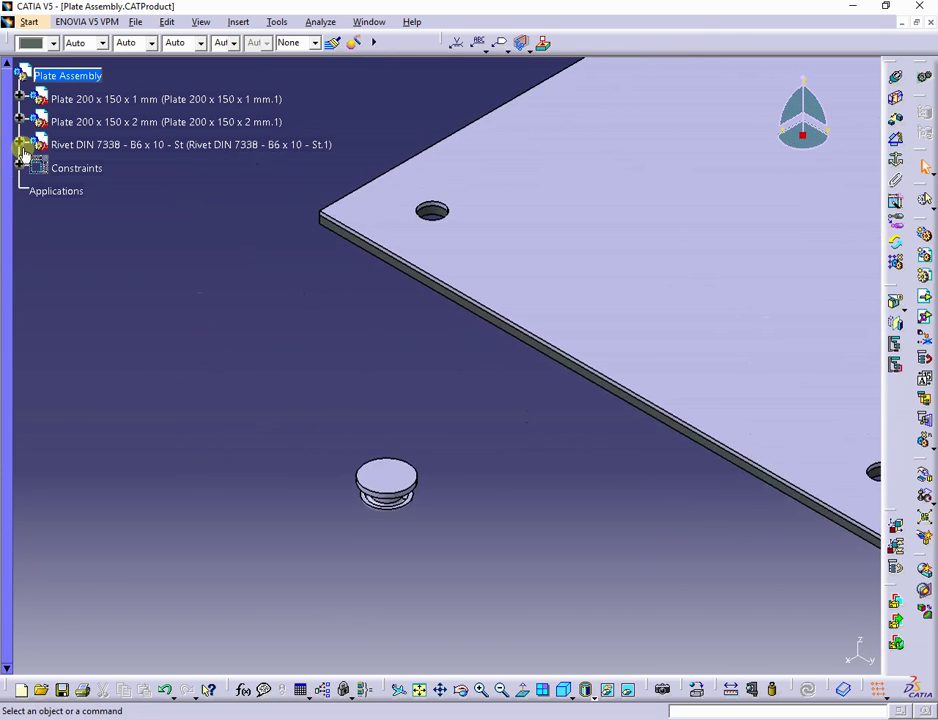
left_click(20, 143)
left_click(35, 168)
left_click(53, 283)
- Copy the rivet's Rivet_representation parameter and paste it into Plate Assembly
right_click(170, 309)
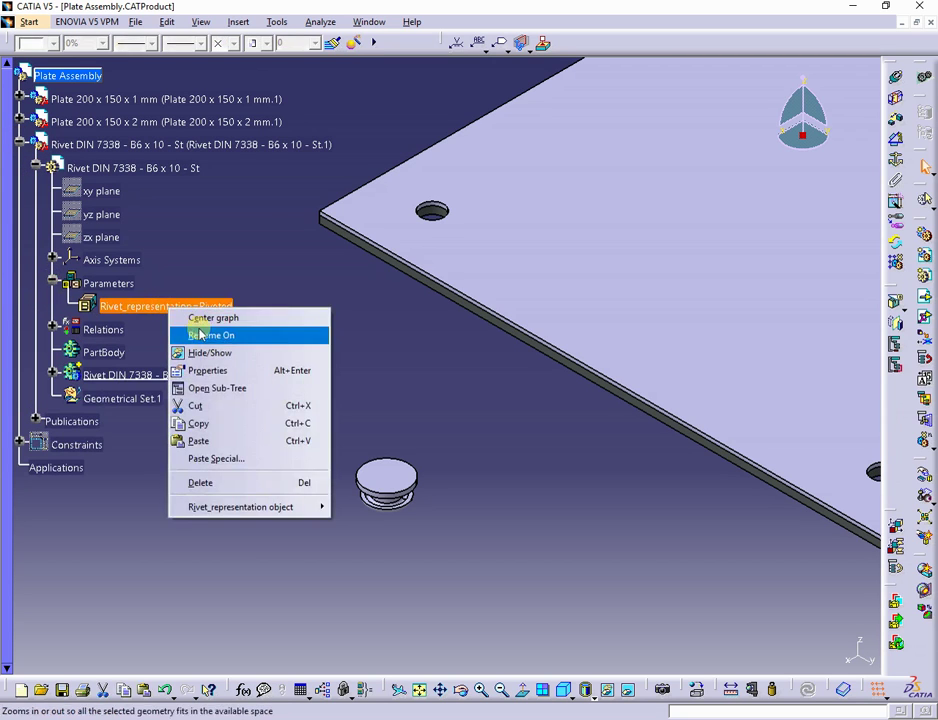
left_click(218, 425)
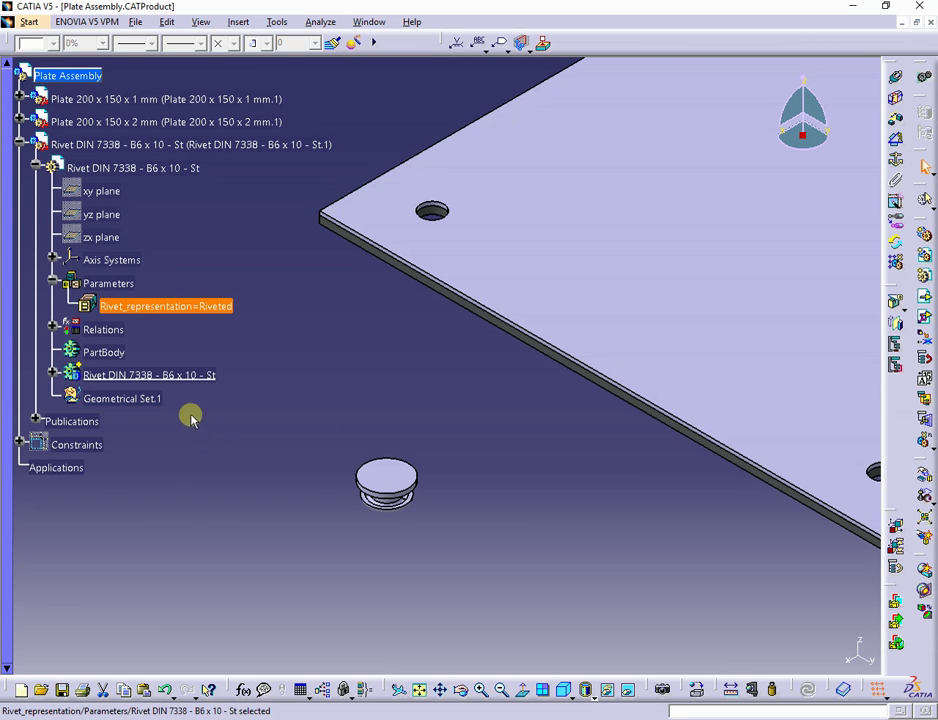
right_click(63, 74)
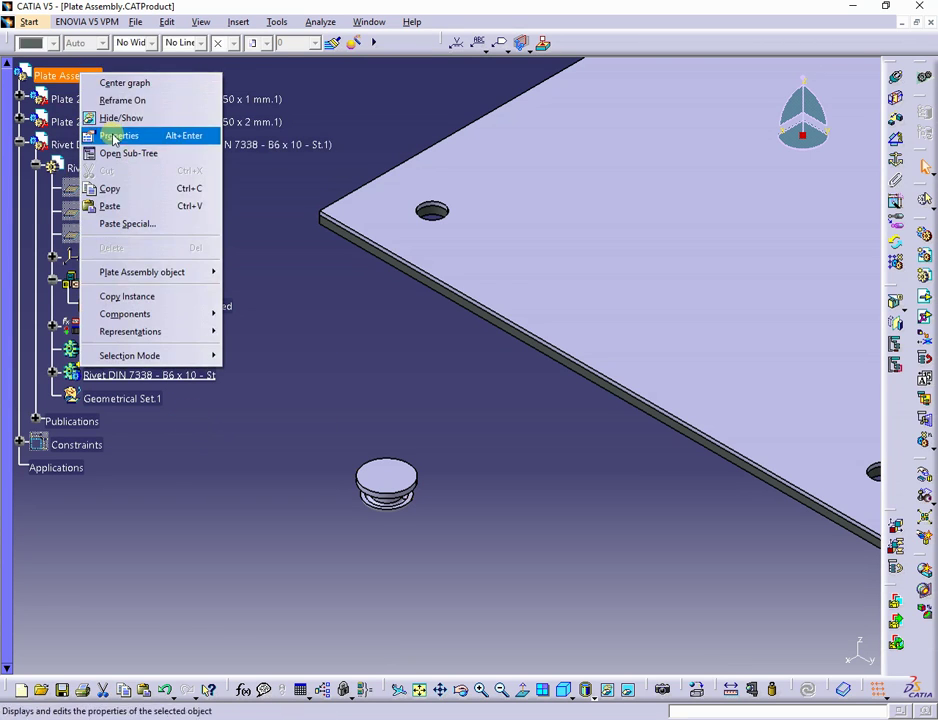
left_click(128, 206)
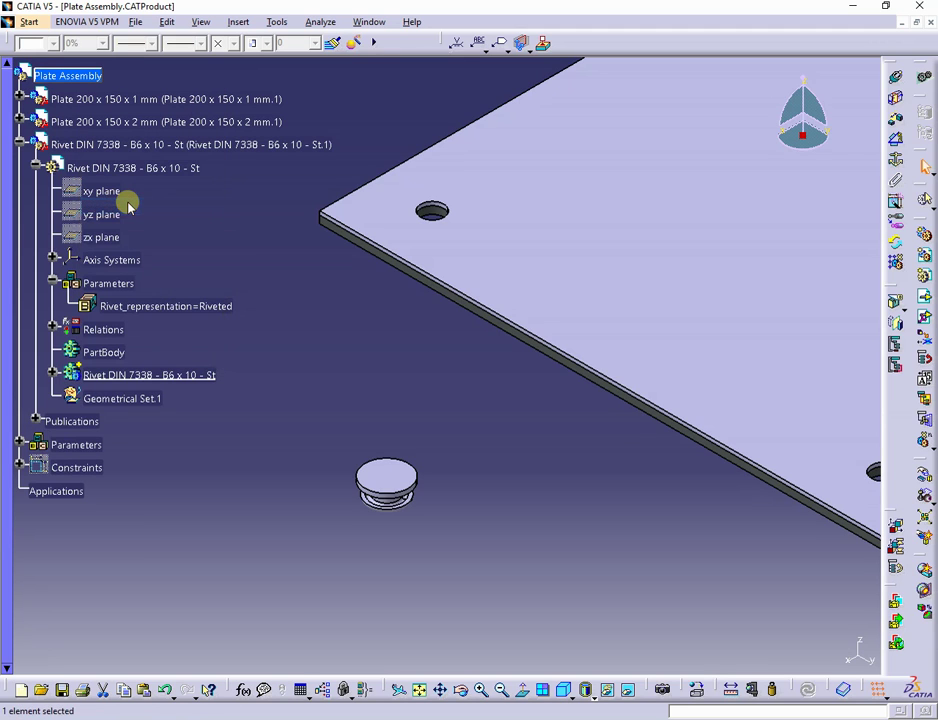
left_click(20, 444)
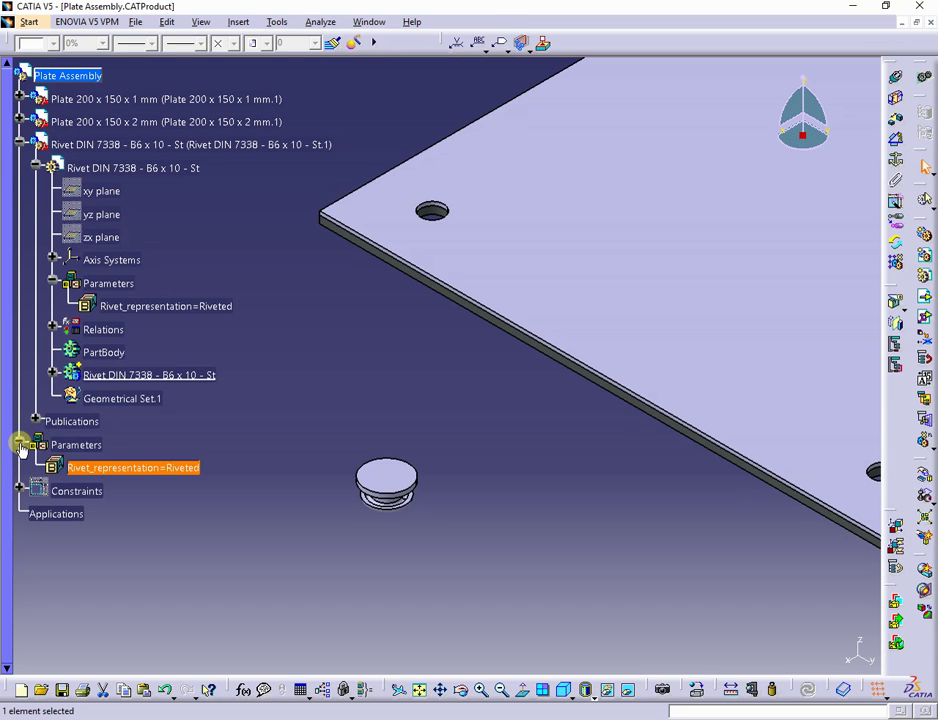
- Set the assembly's Rivet_representation parameter to Normal
double_click(181, 467)
left_click(430, 504)
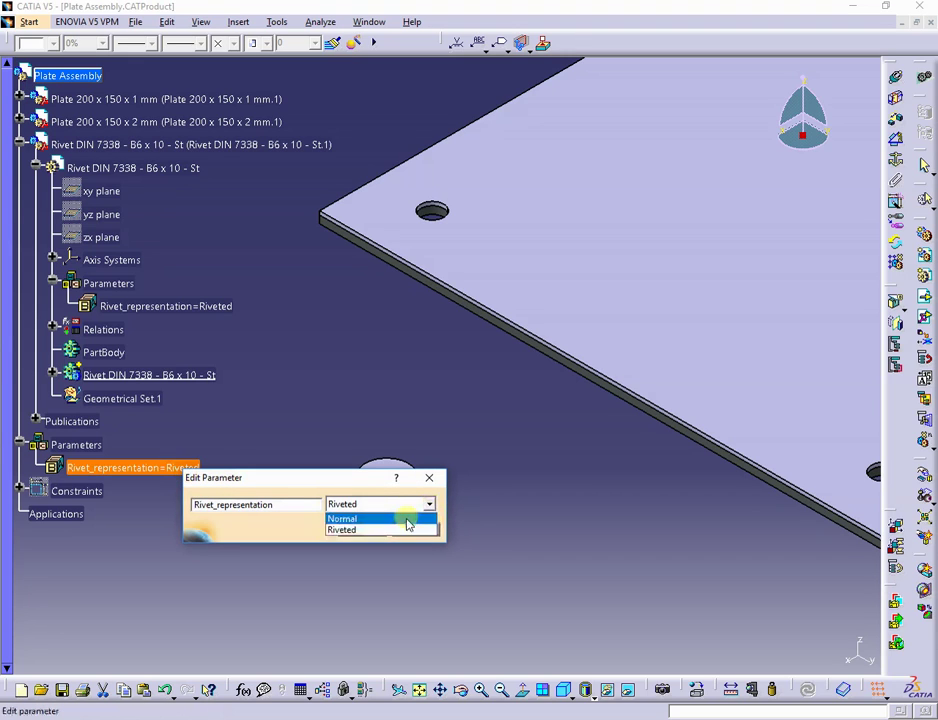
left_click(350, 518)
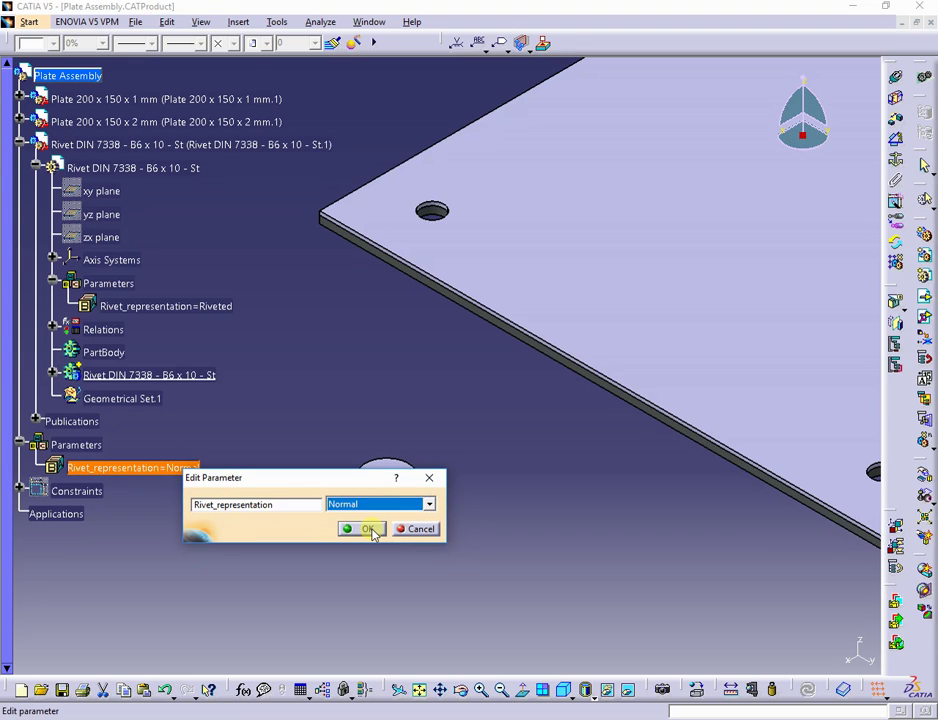
left_click(368, 529)
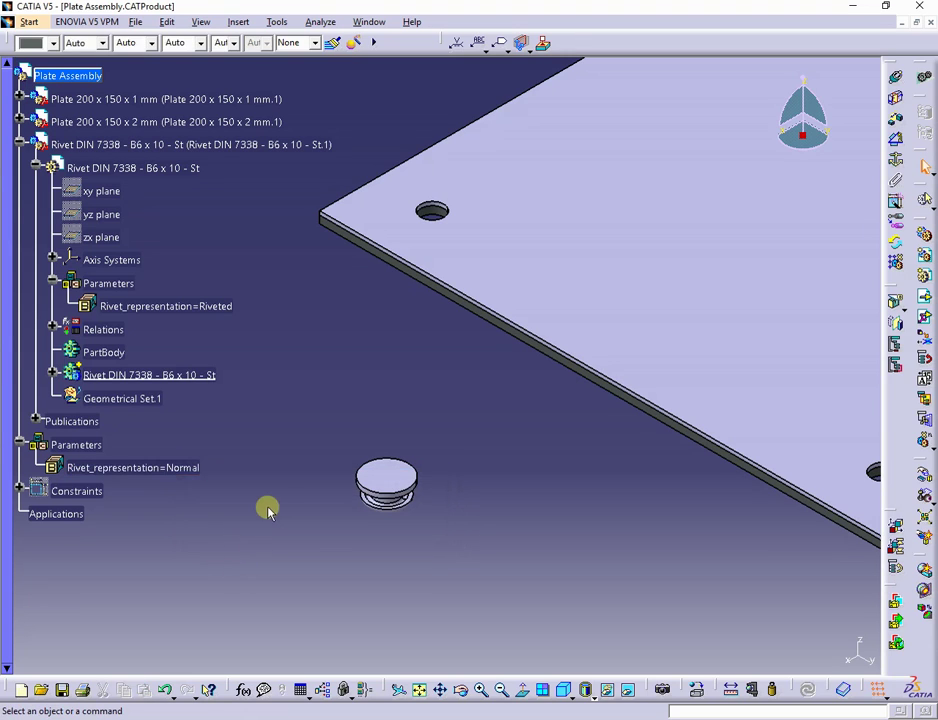
- Link the rivet's Rivet_representation to the assembly parameter by formula and Update All
right_click(218, 306)
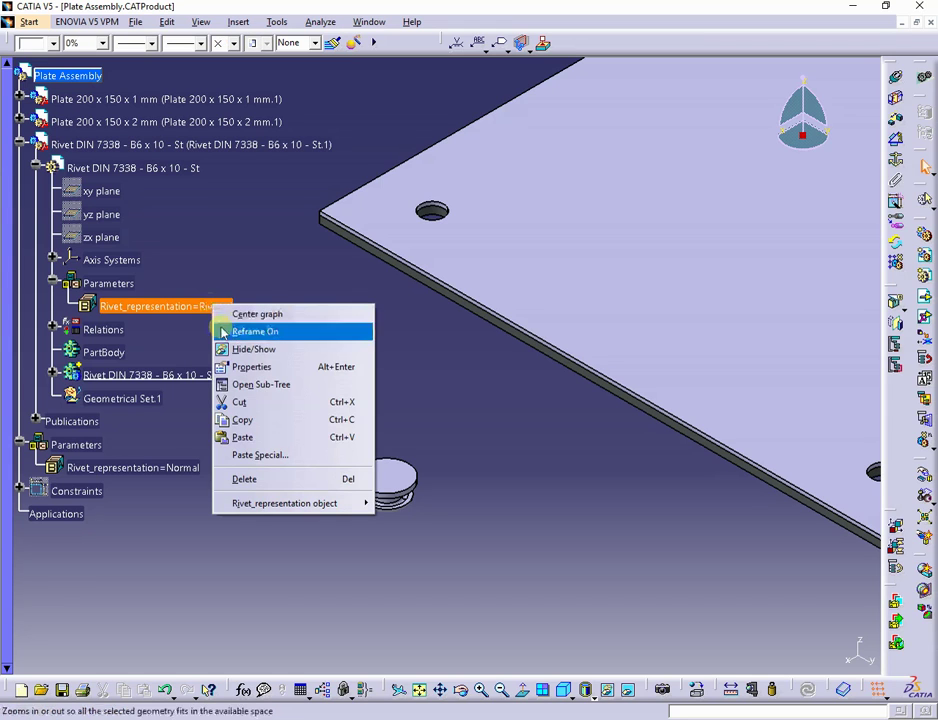
mouse_move(320, 504)
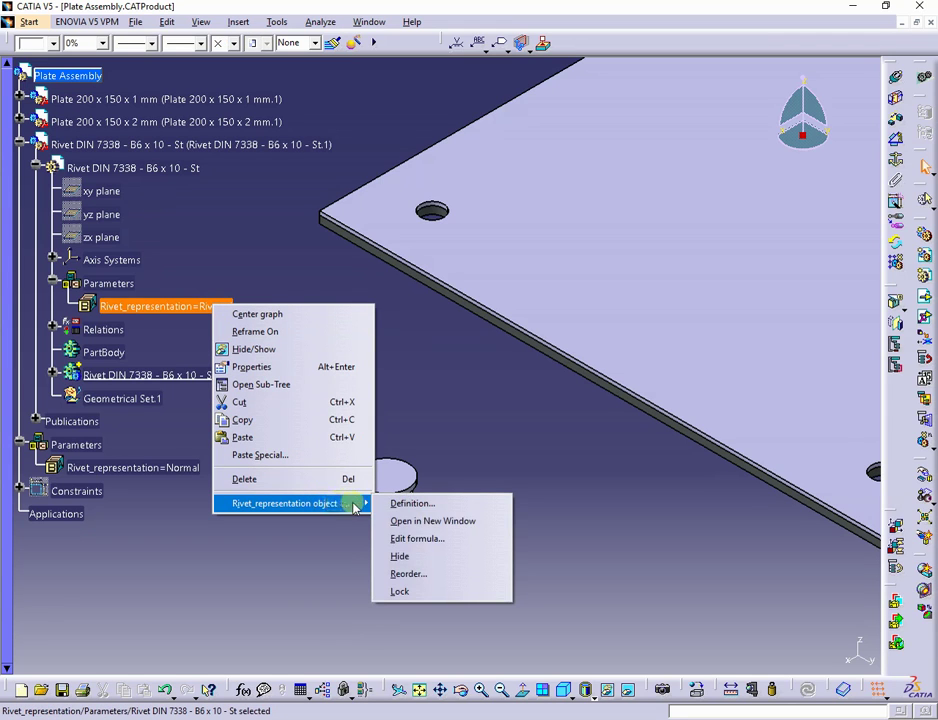
left_click(411, 540)
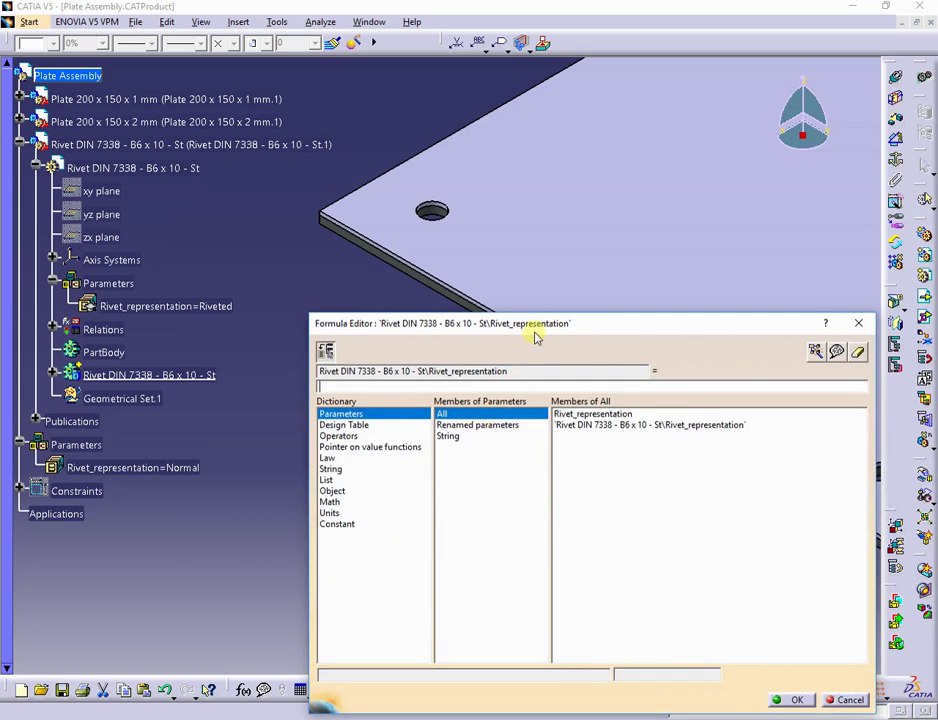
left_click_drag(534, 336, 677, 232)
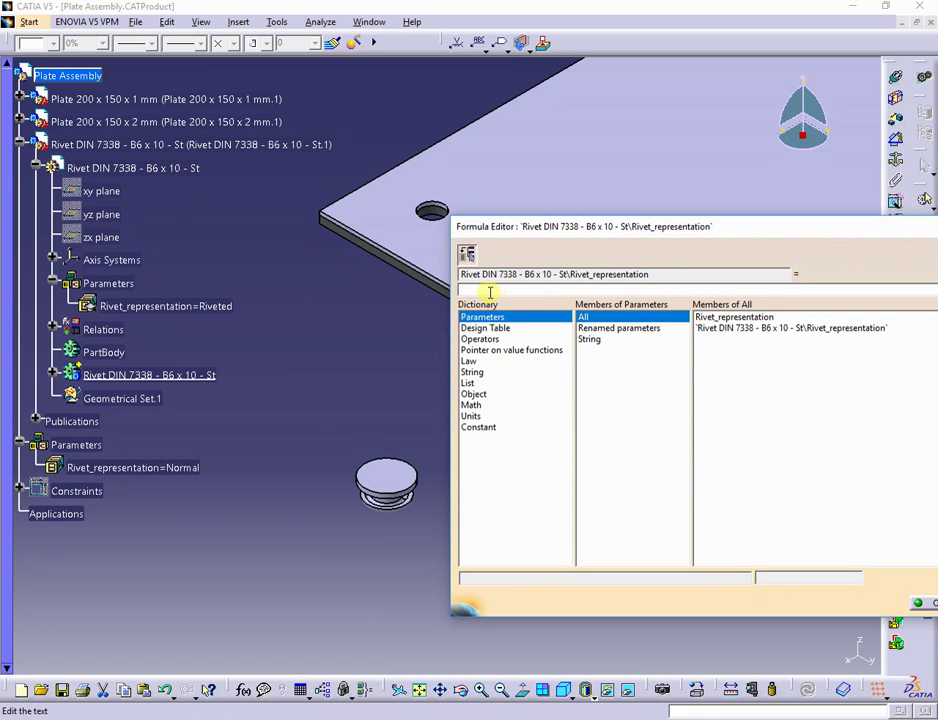
left_click(140, 467)
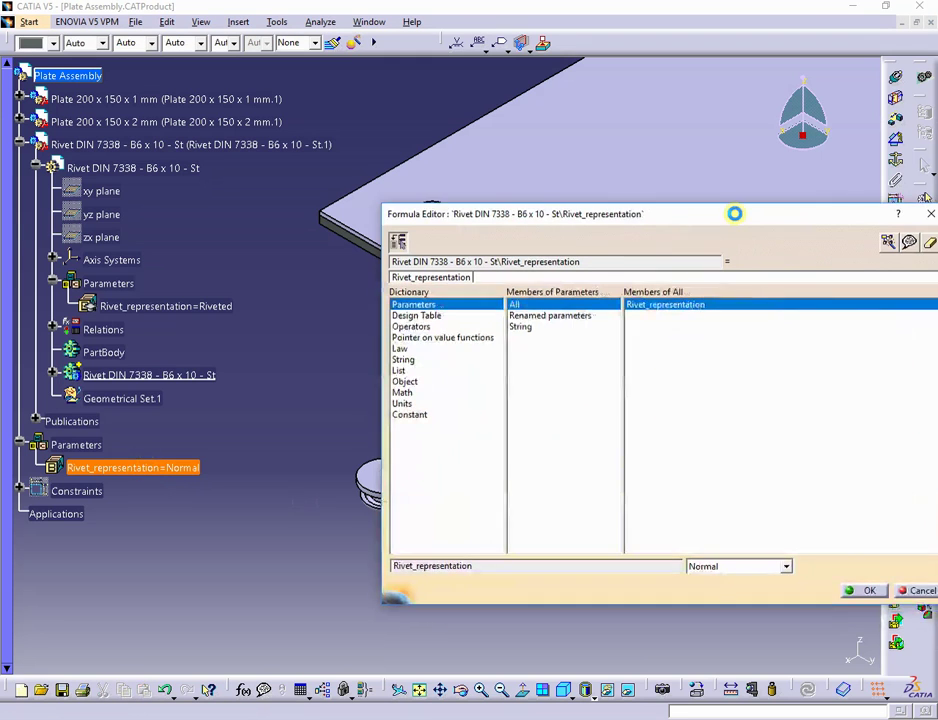
left_click(858, 589)
left_click(598, 399)
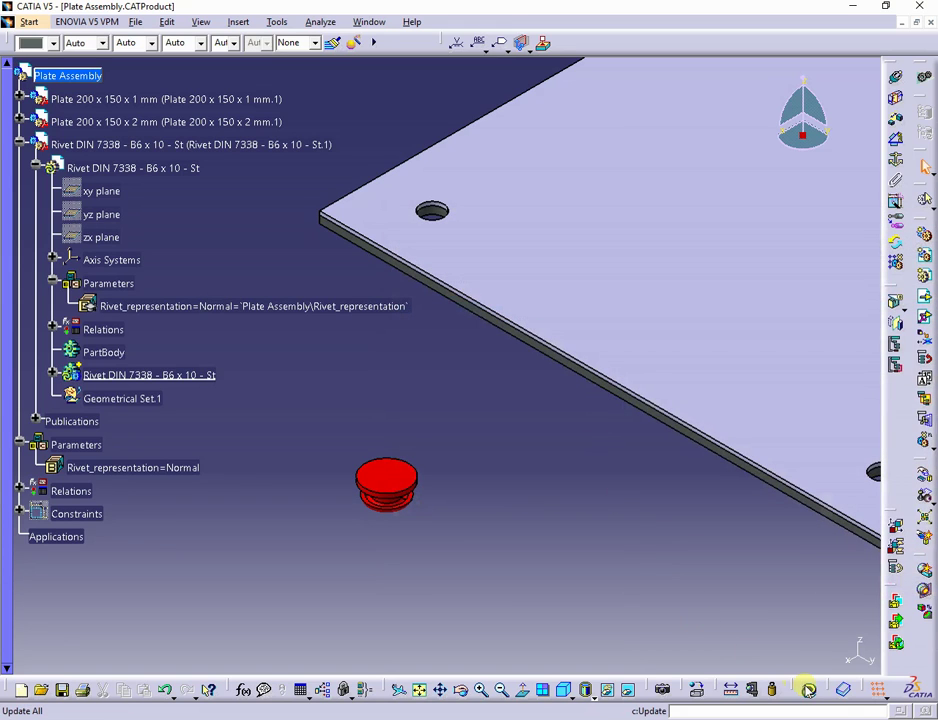
left_click(807, 688)
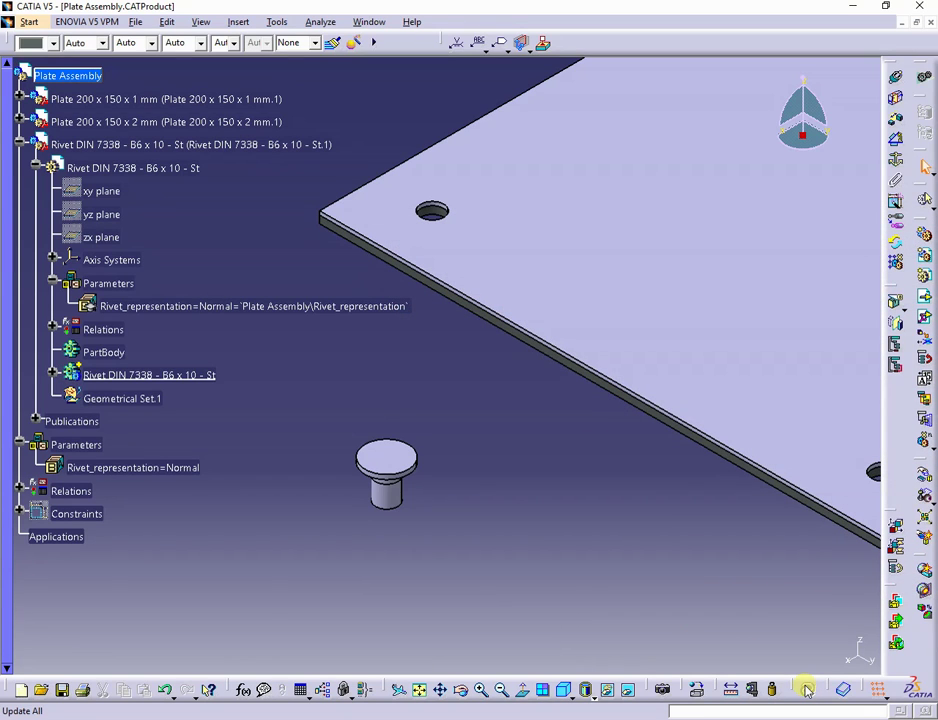
- Reactivate Plate Assembly as the active product after briefly activating the rivet
left_click(186, 149)
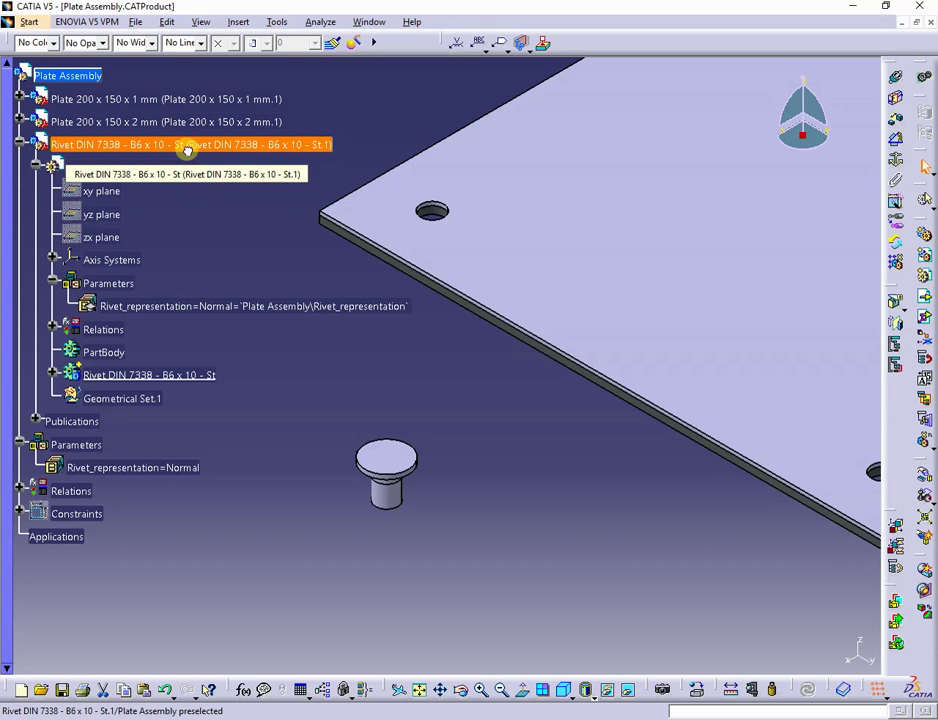
double_click(186, 149)
left_click(268, 225)
double_click(80, 76)
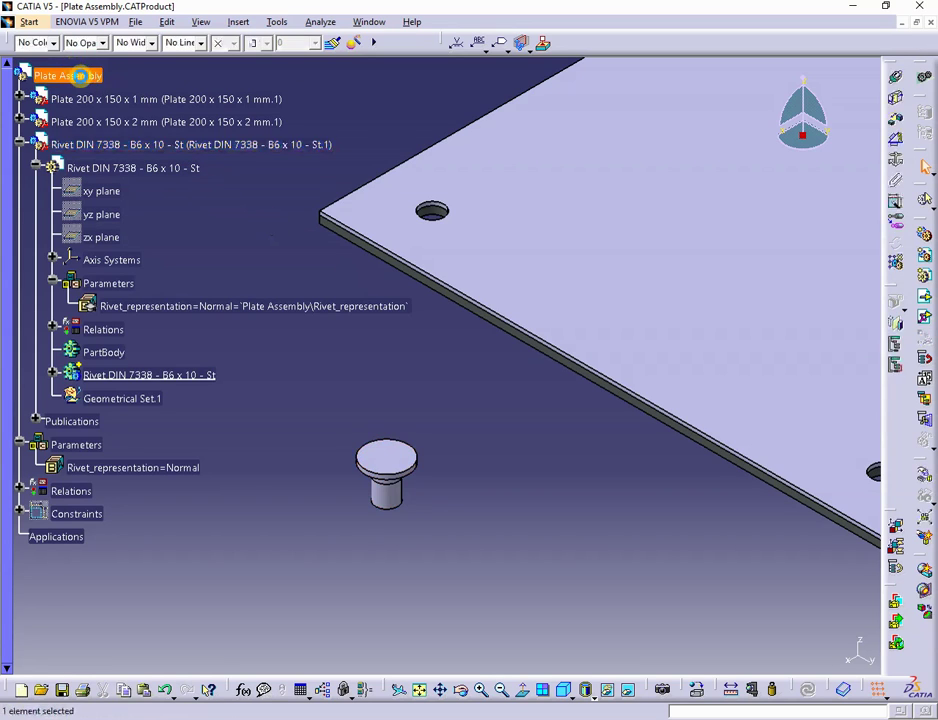
left_click(268, 240)
mouse_move(676, 563)
middle_mouse_down()
mouse_move(444, 454)
mouse_move(523, 455)
middle_mouse_up()
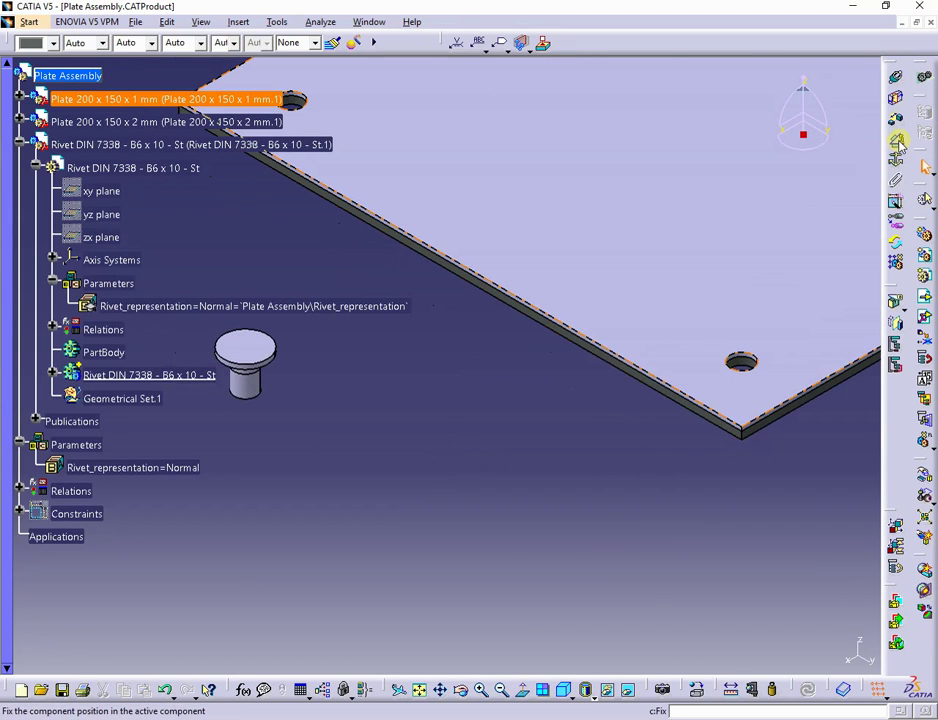
- Make the rivet axis coincident with a plate hole axis
left_click(895, 77)
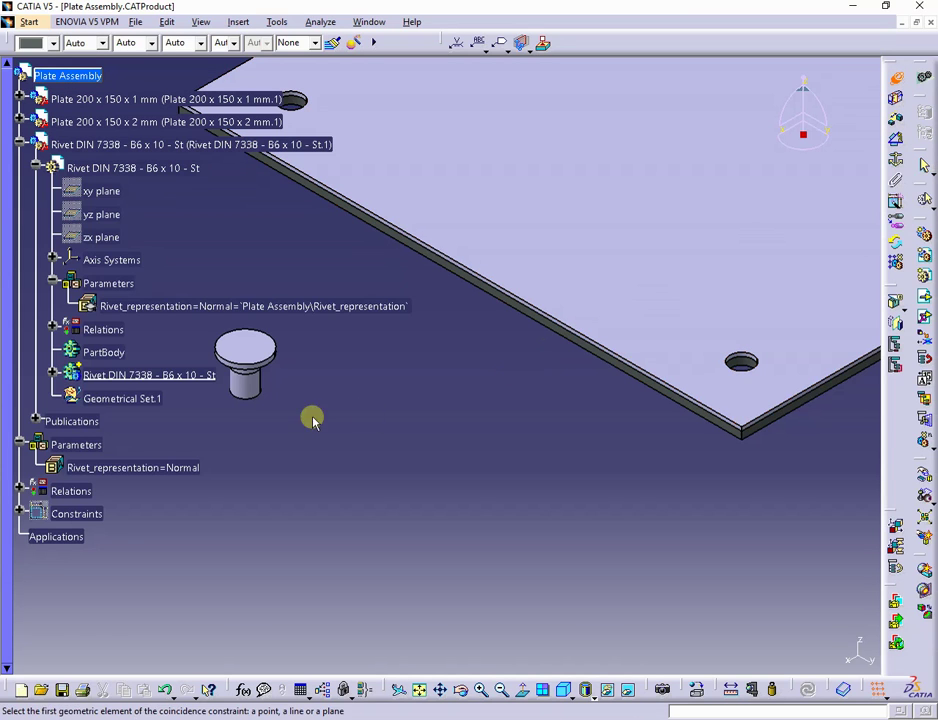
left_click(258, 395)
middle_click_drag(664, 452, 704, 461)
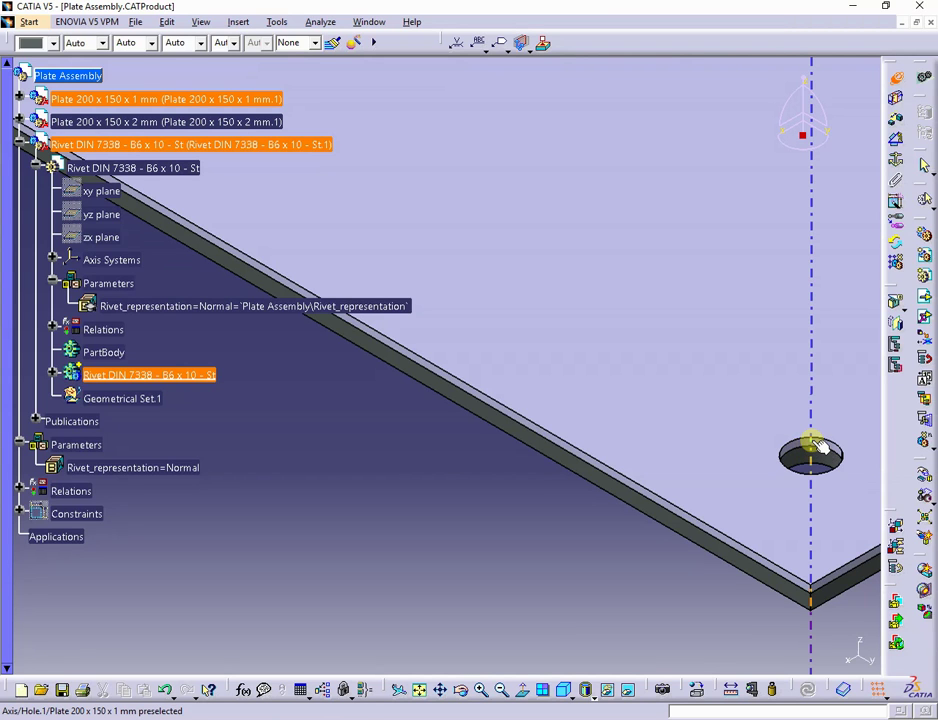
left_click(818, 447)
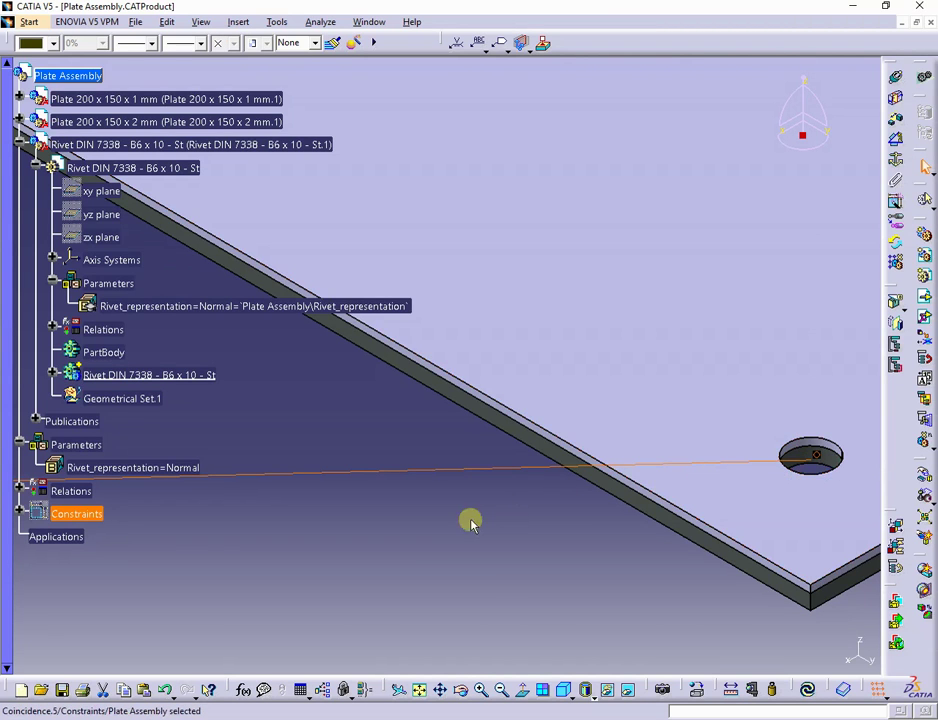
middle_click_drag(470, 522, 858, 288)
- Seat the rivet head's underside on the plate face with a coincidence constraint, Opposite orientation
left_click(896, 119)
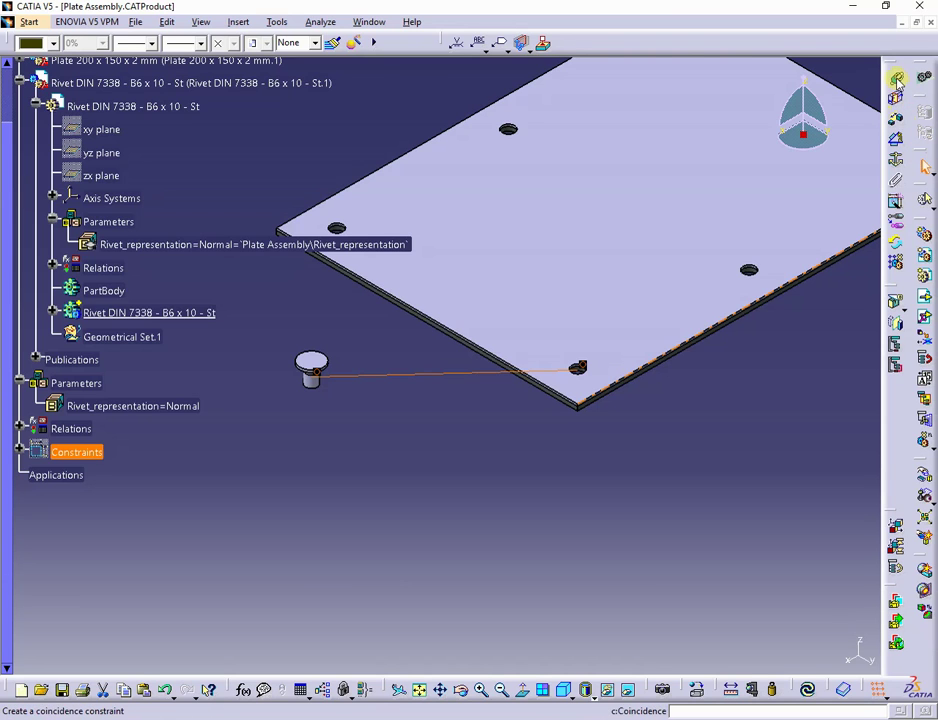
left_click(896, 77)
middle_click_drag(377, 513, 419, 318)
left_click(487, 372)
middle_click_drag(570, 329, 620, 450)
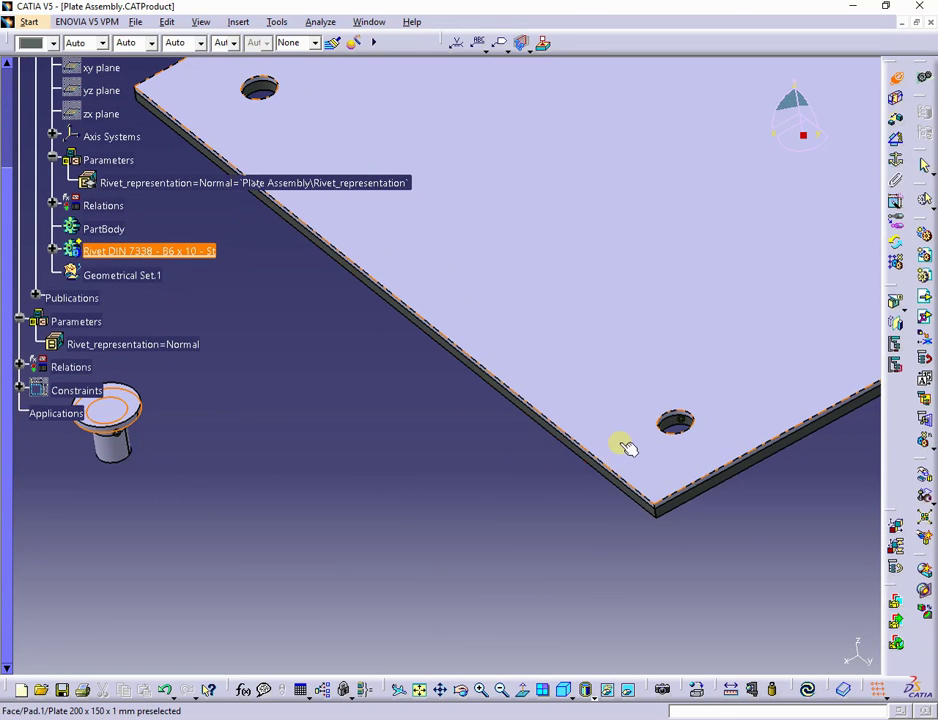
left_click(624, 447)
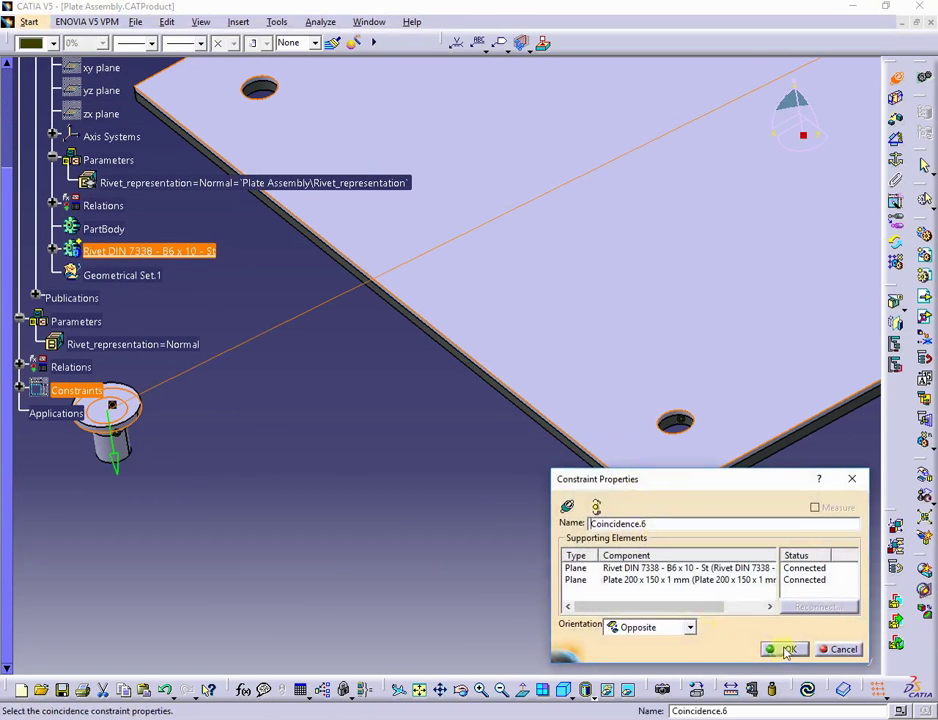
left_click(789, 650)
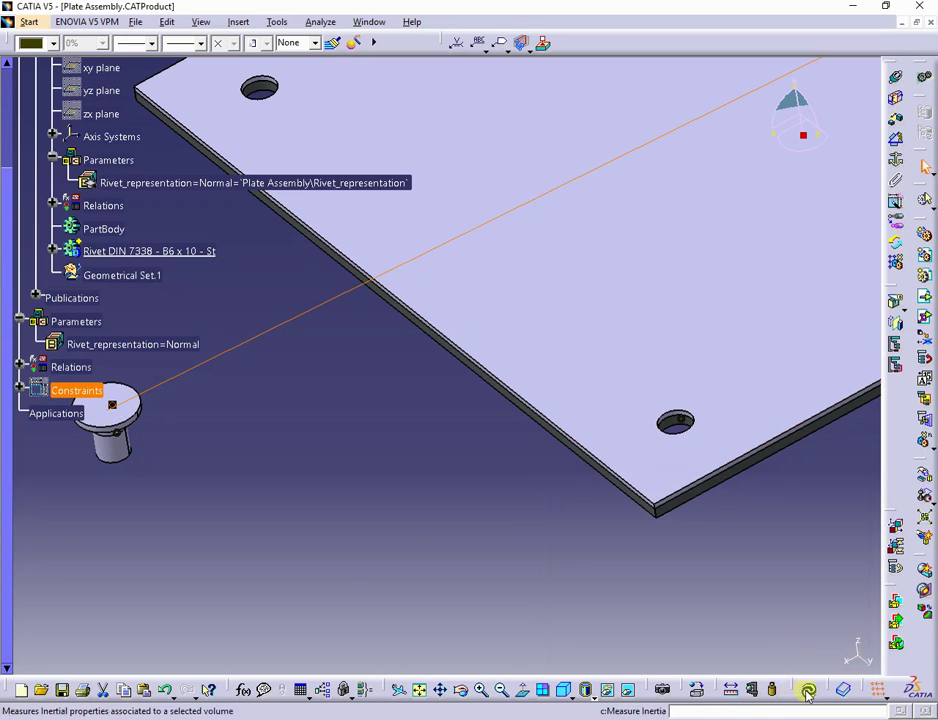
- Update the assembly to seat the rivet, then confirm its only remaining freedom is Rotation_1
left_click(808, 690)
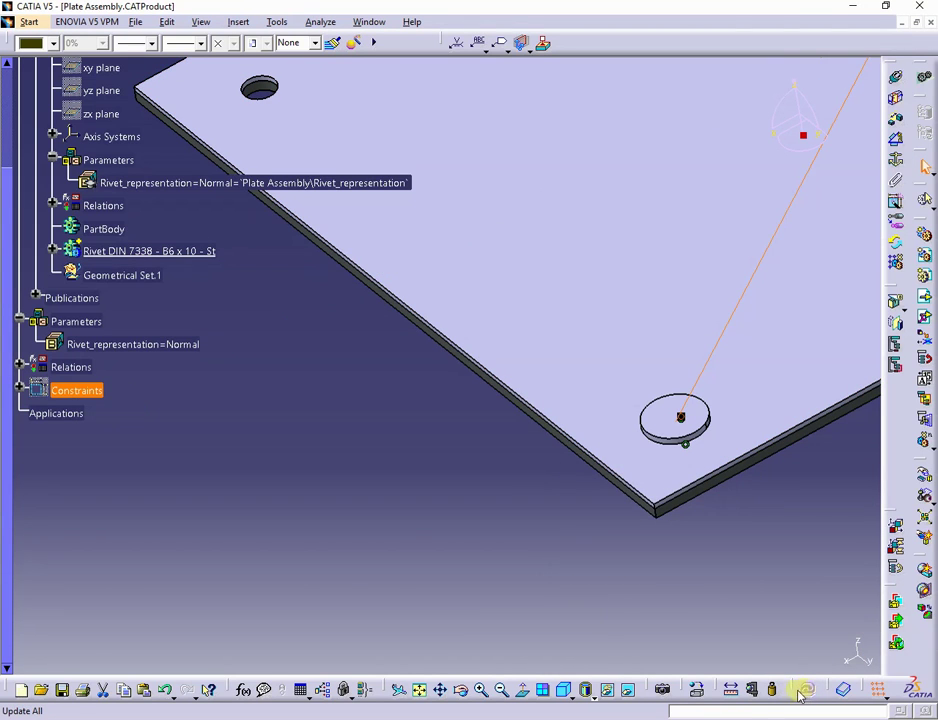
left_click(322, 22)
left_click(346, 73)
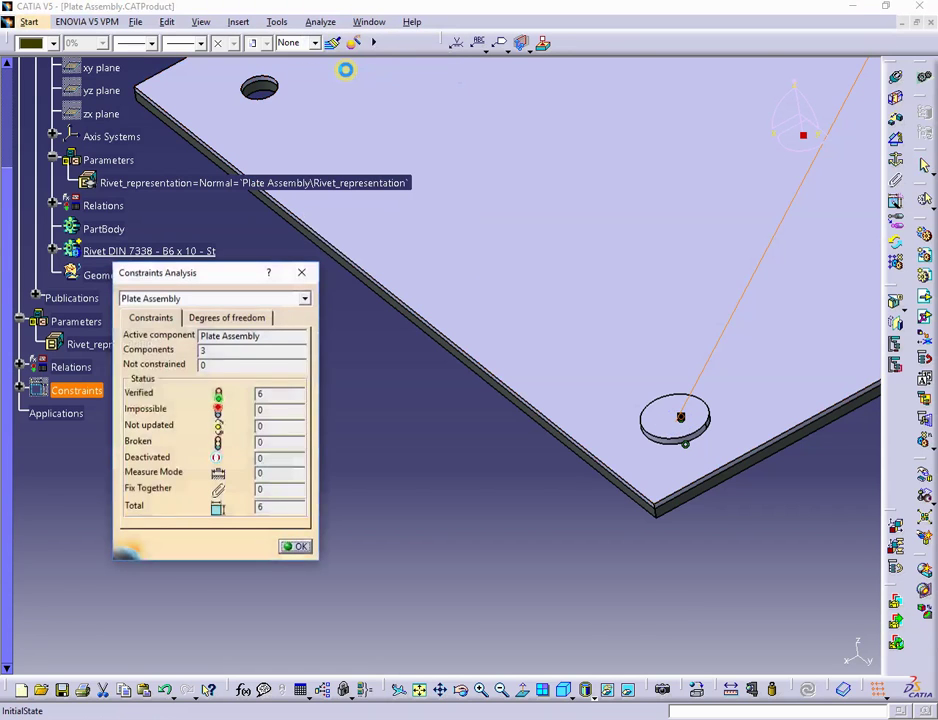
left_click(222, 318)
left_click(189, 353)
double_click(184, 352)
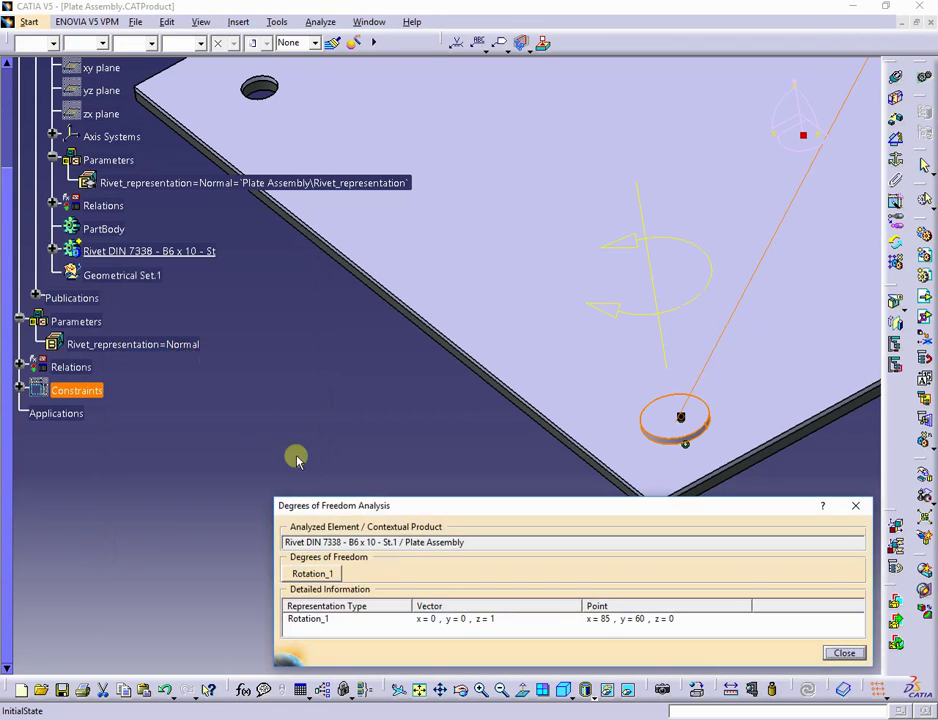
left_click(479, 621)
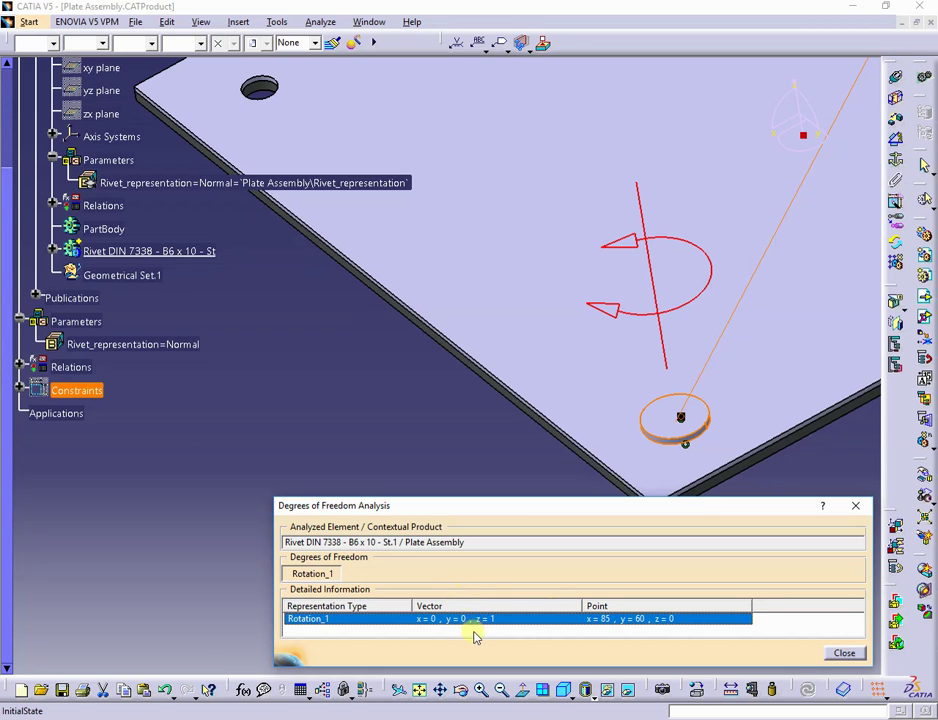
left_click(844, 654)
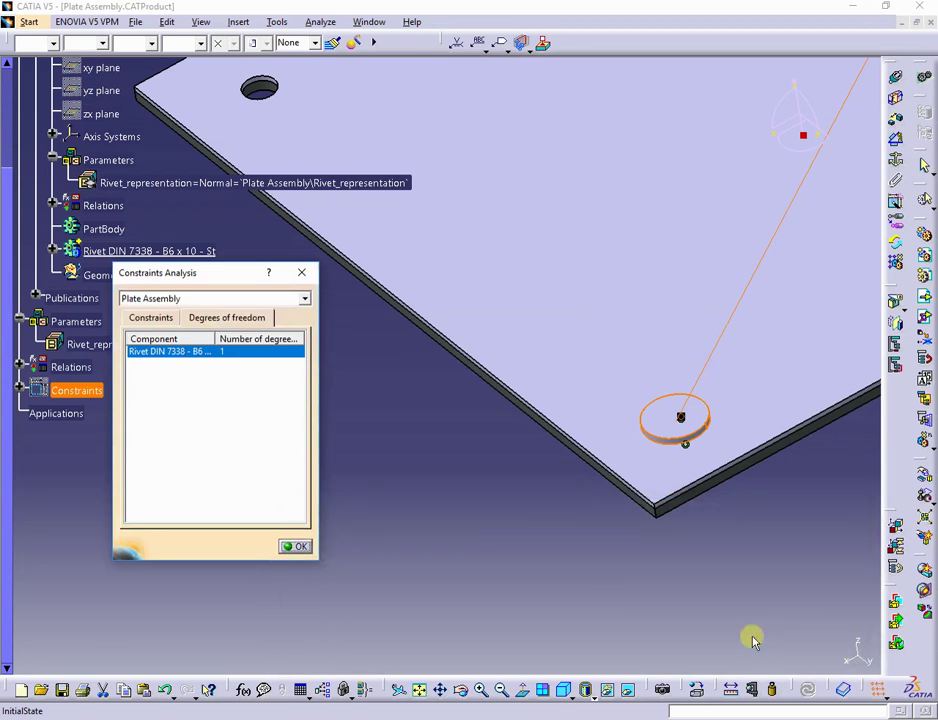
left_click(300, 548)
left_click(394, 471)
middle_click_drag(394, 450, 246, 449)
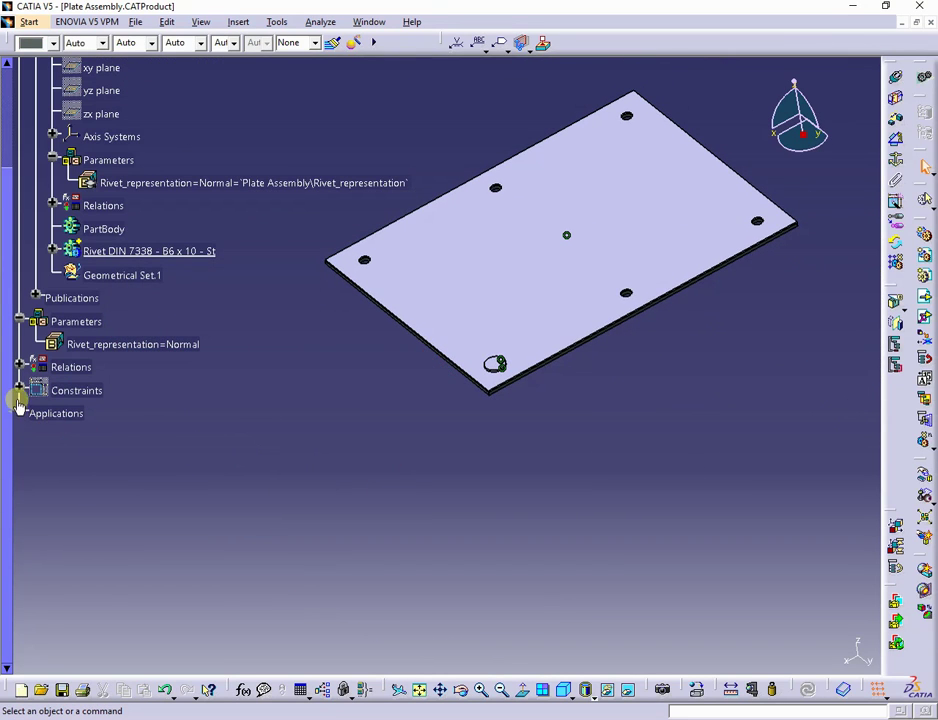
- Give Coincidence.5's Activity parameter the formula Rivet_representation =="Normal"
left_click(19, 387)
left_click(153, 506)
left_click(150, 530)
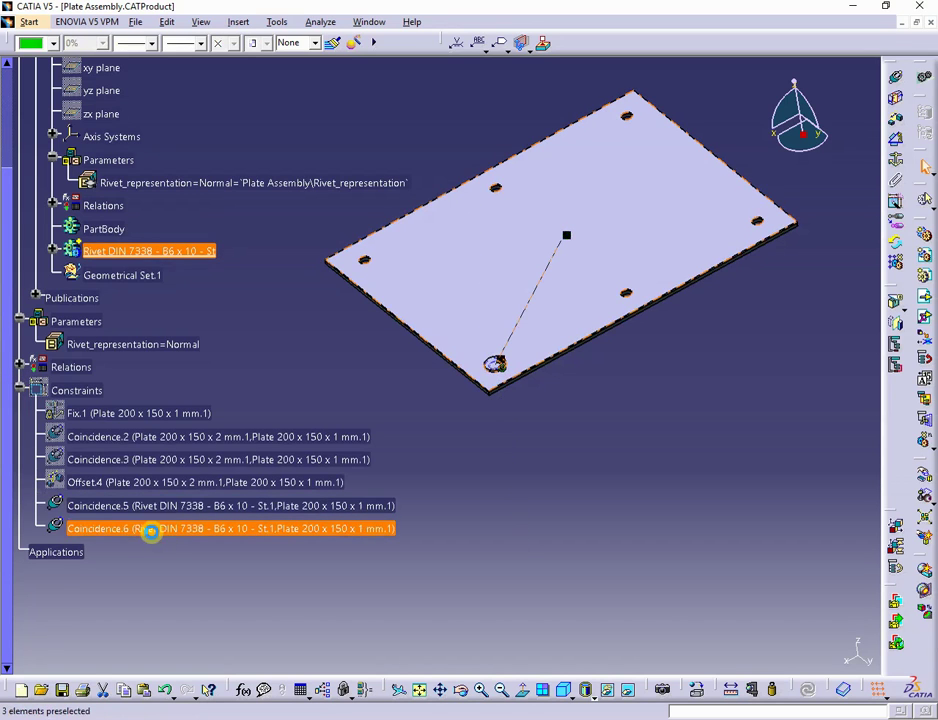
left_click(217, 505)
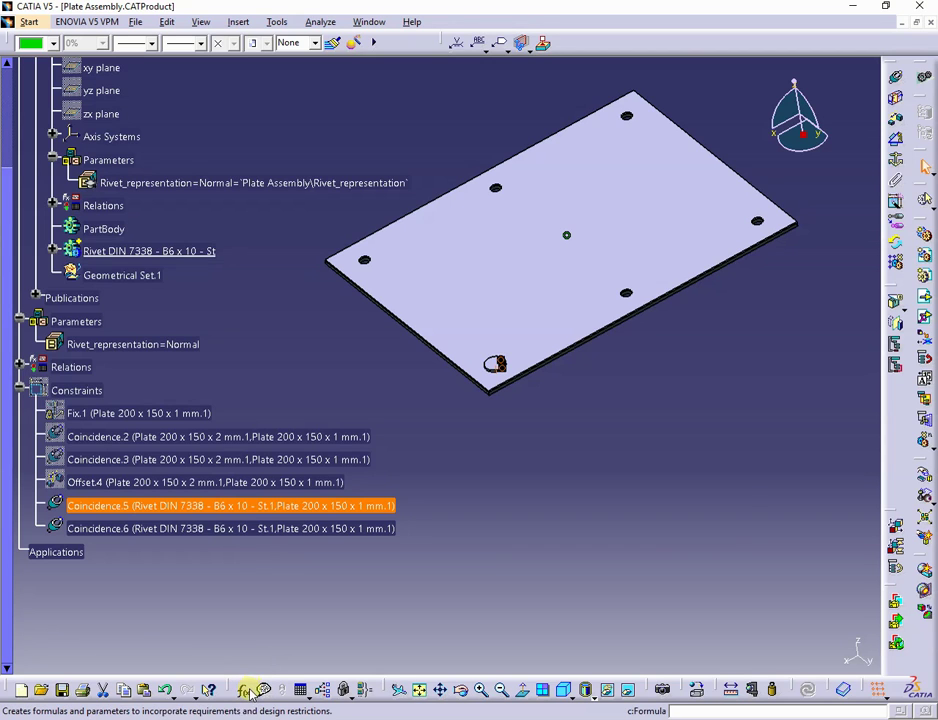
left_click(247, 690)
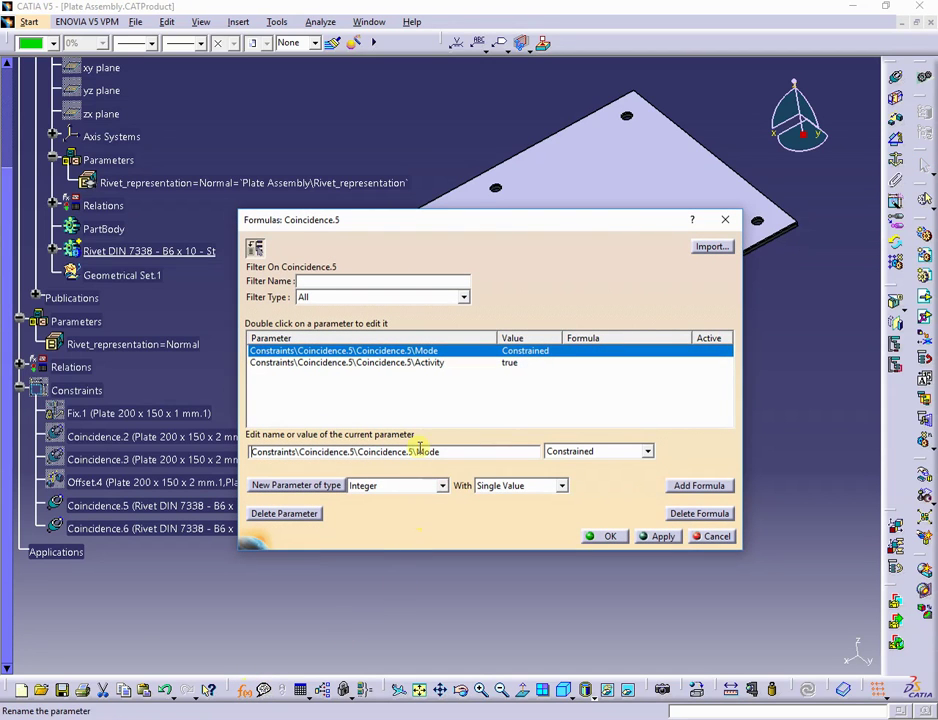
left_click(398, 364)
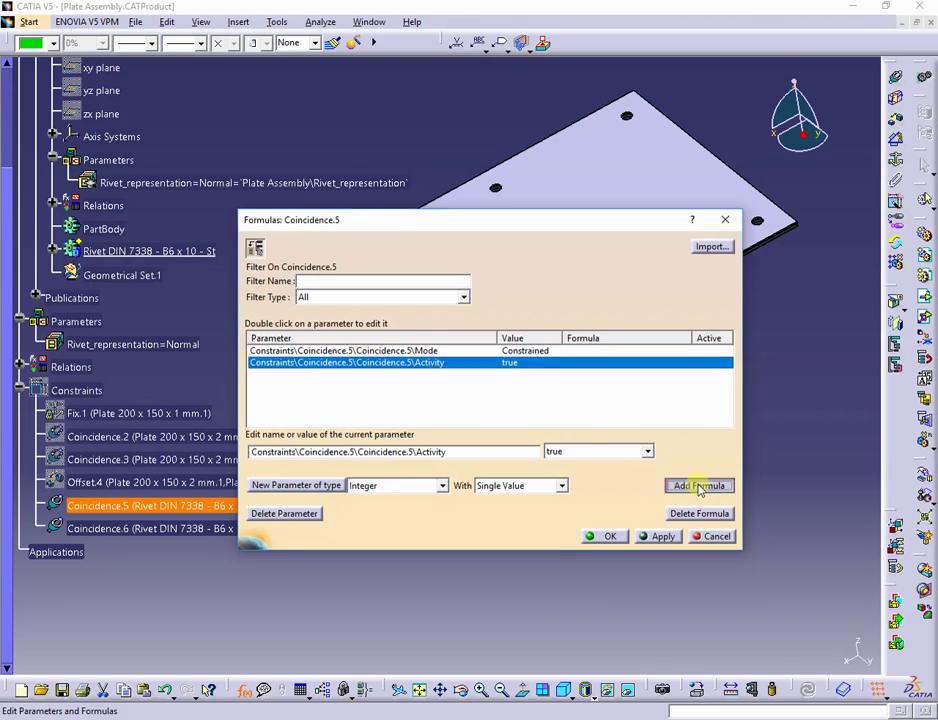
left_click(699, 486)
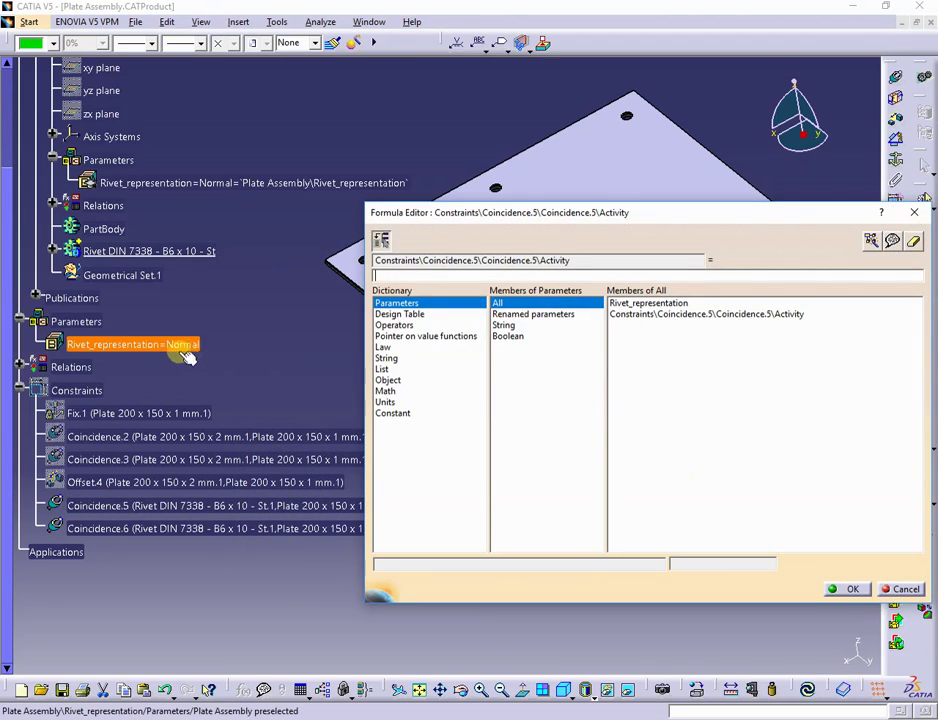
left_click(170, 344)
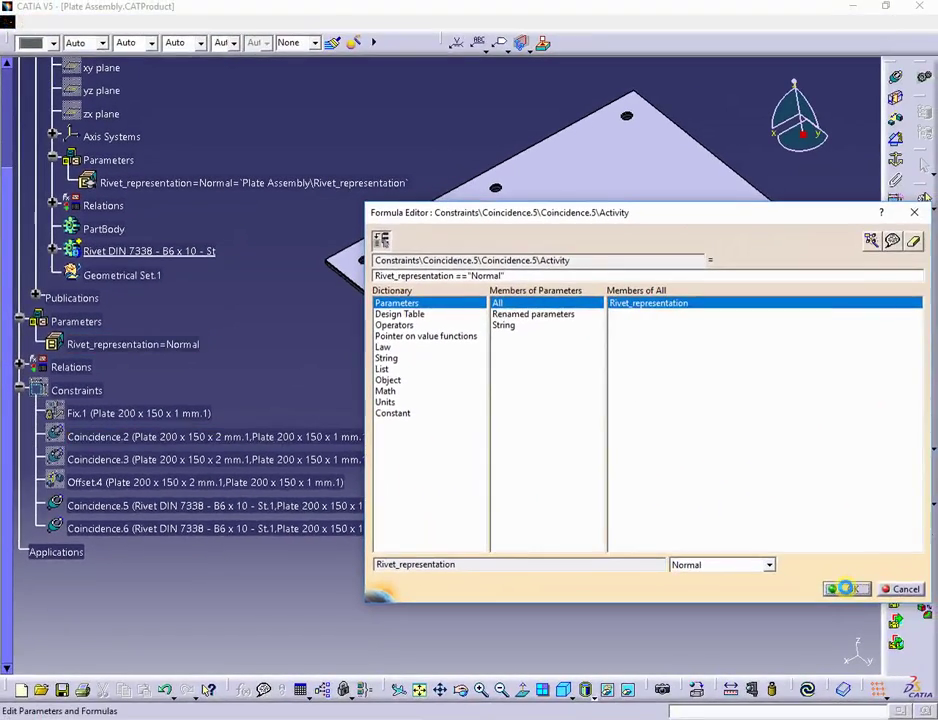
left_click(846, 588)
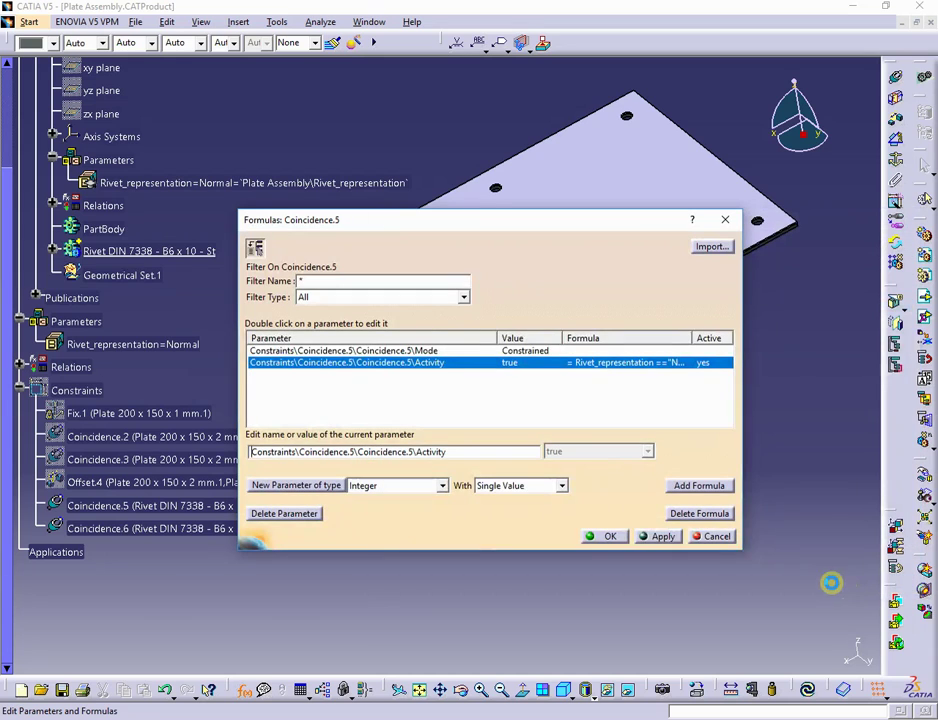
left_click(606, 537)
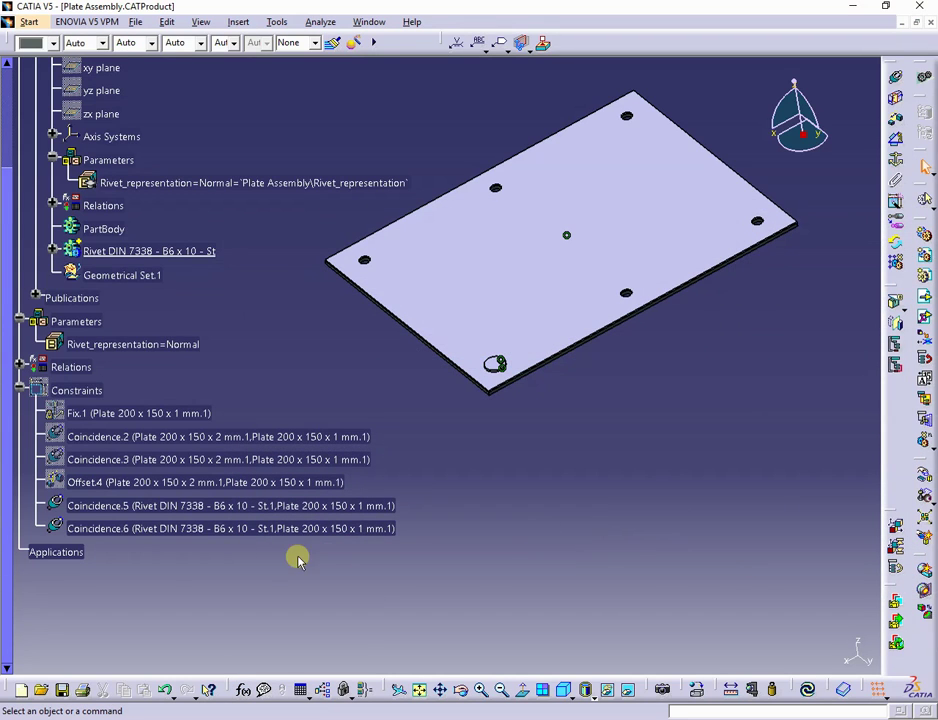
- Drive Coincidence.6's Activity with the formula Rivet_representation =="Normal"
left_click(264, 532)
left_click(243, 690)
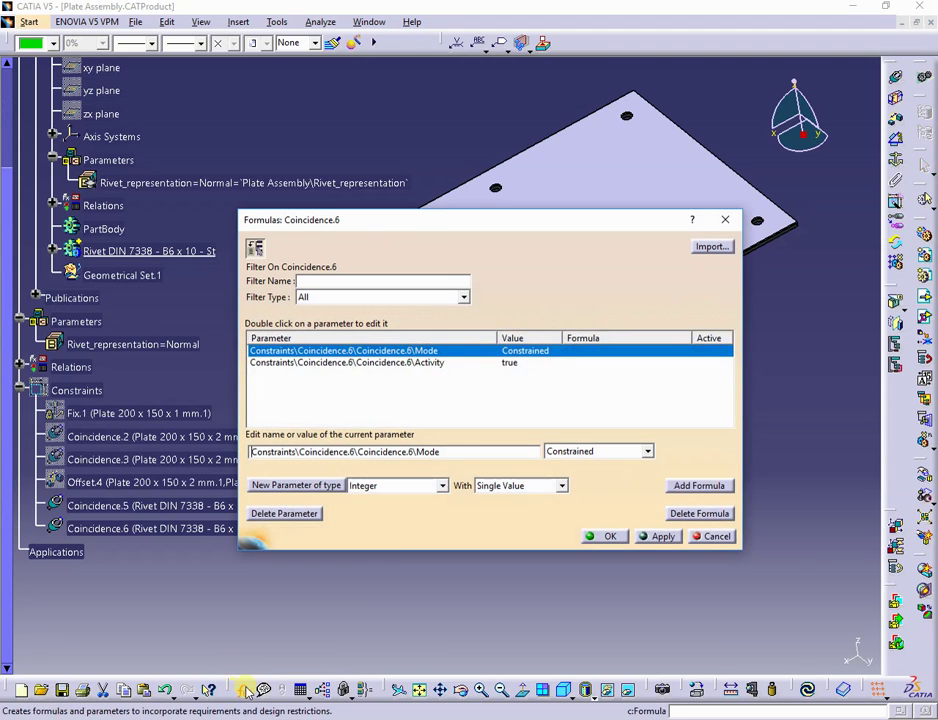
left_click(356, 363)
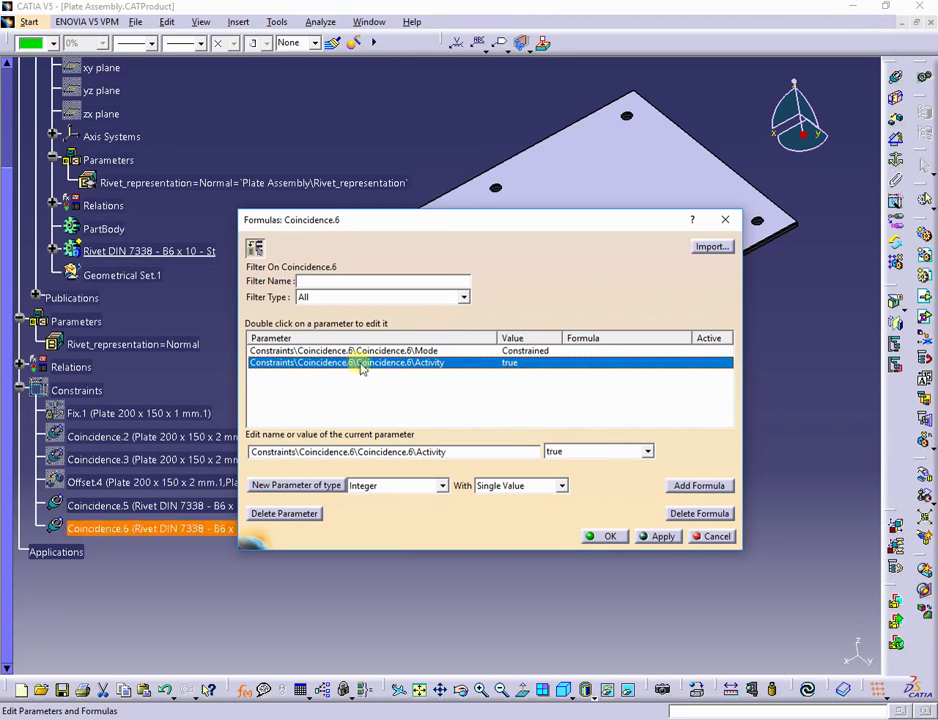
left_click(706, 485)
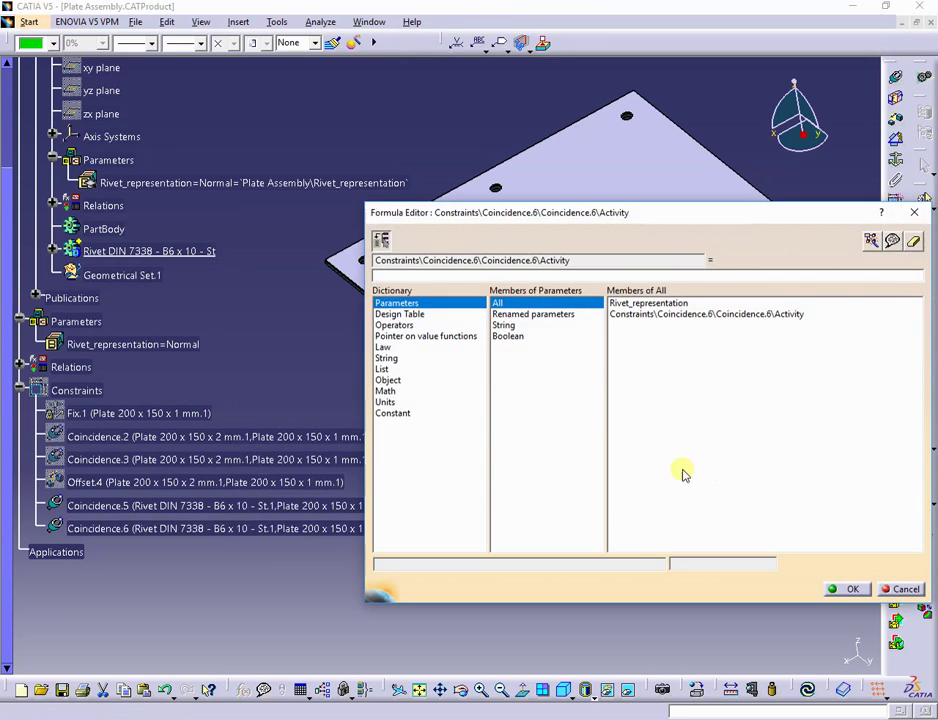
left_click(150, 345)
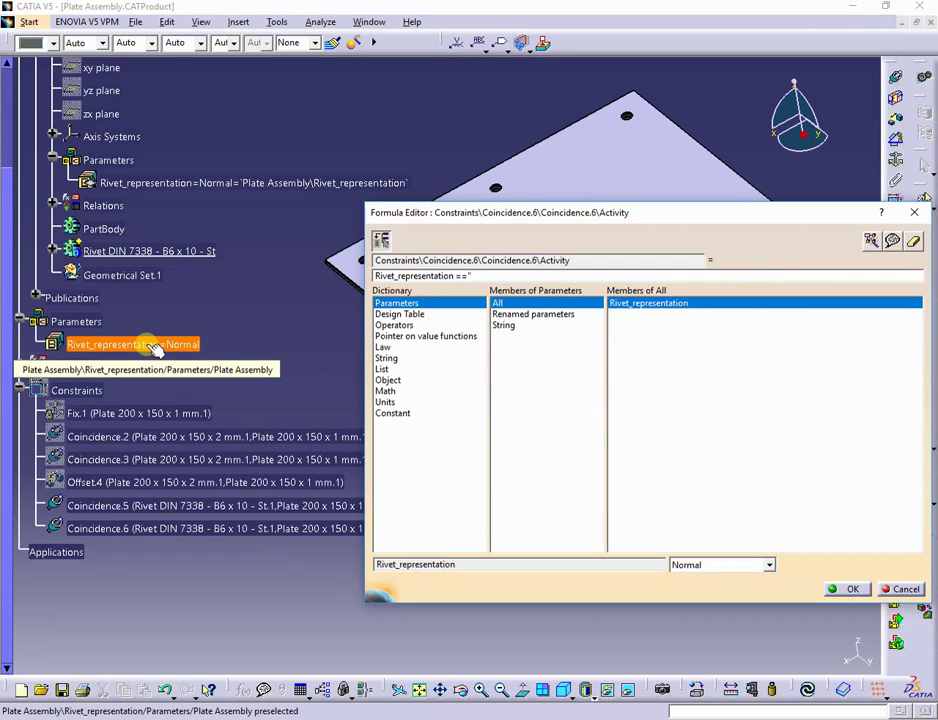
type("==\"Normal\"")
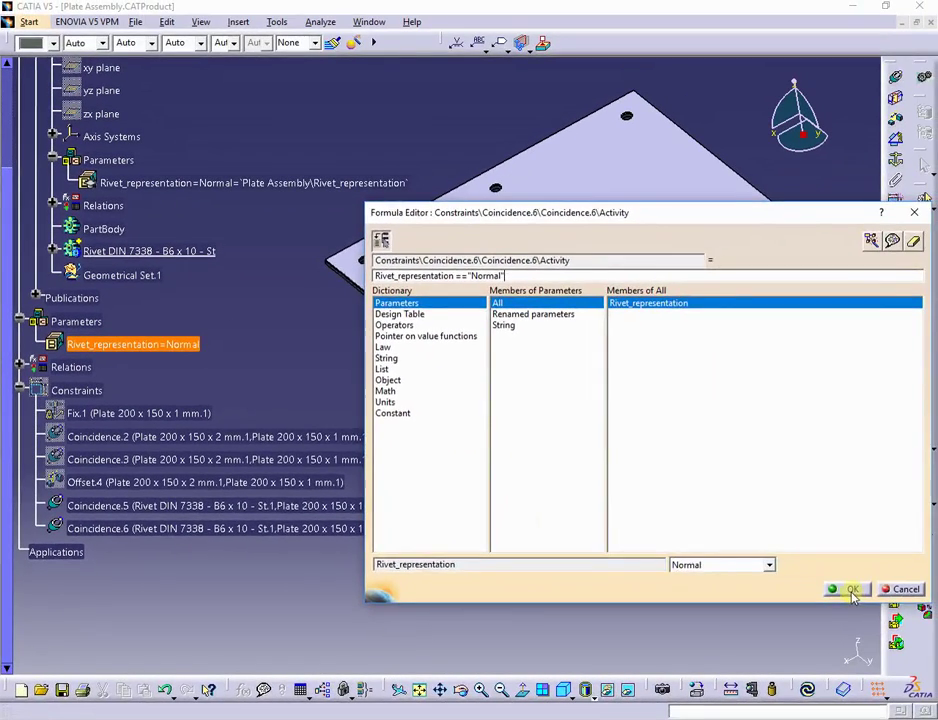
left_click(851, 590)
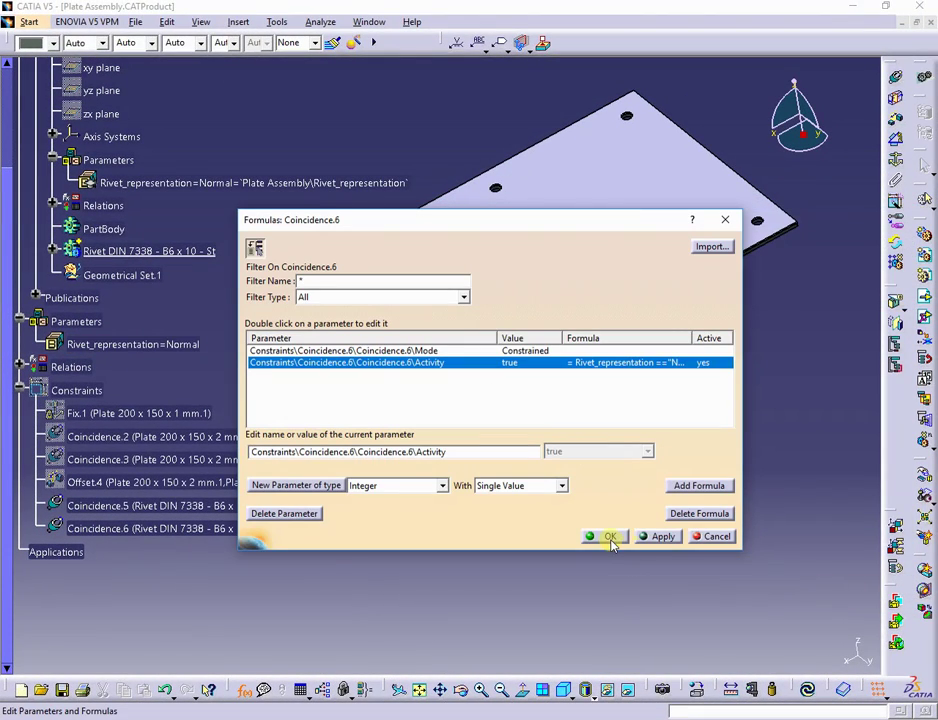
left_click(609, 537)
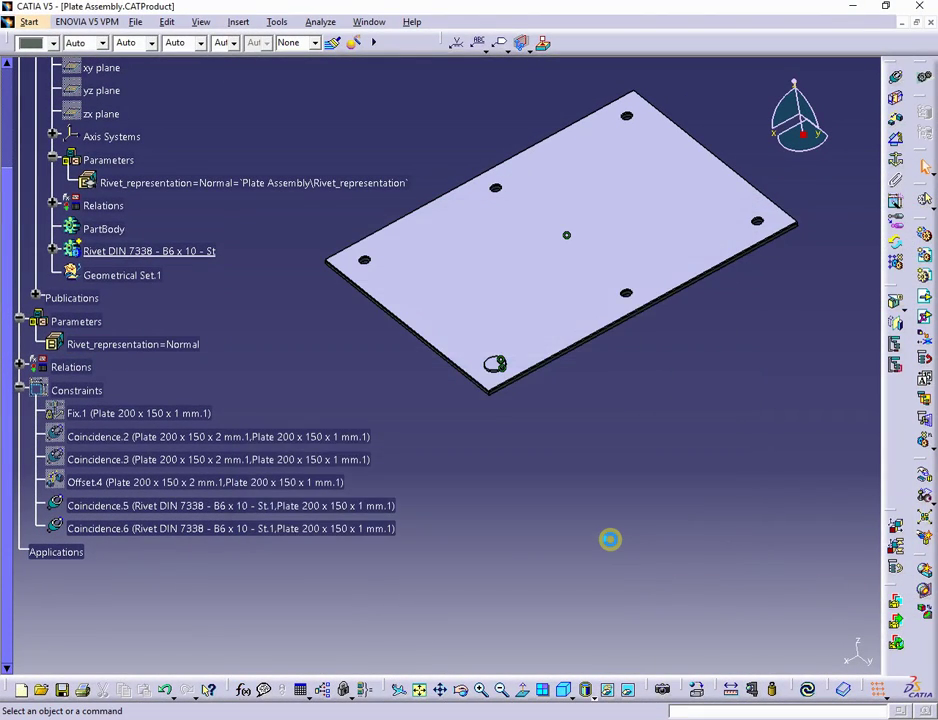
- Change Rivet_representation to Riveted and update so the rivet leaves its hole
left_click(807, 689)
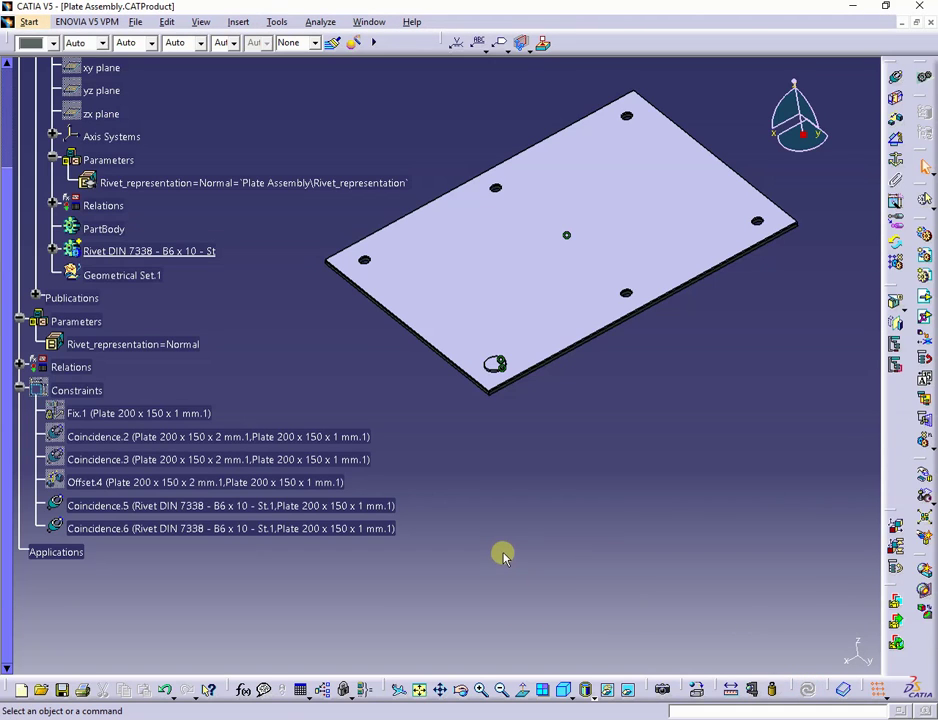
double_click(168, 340)
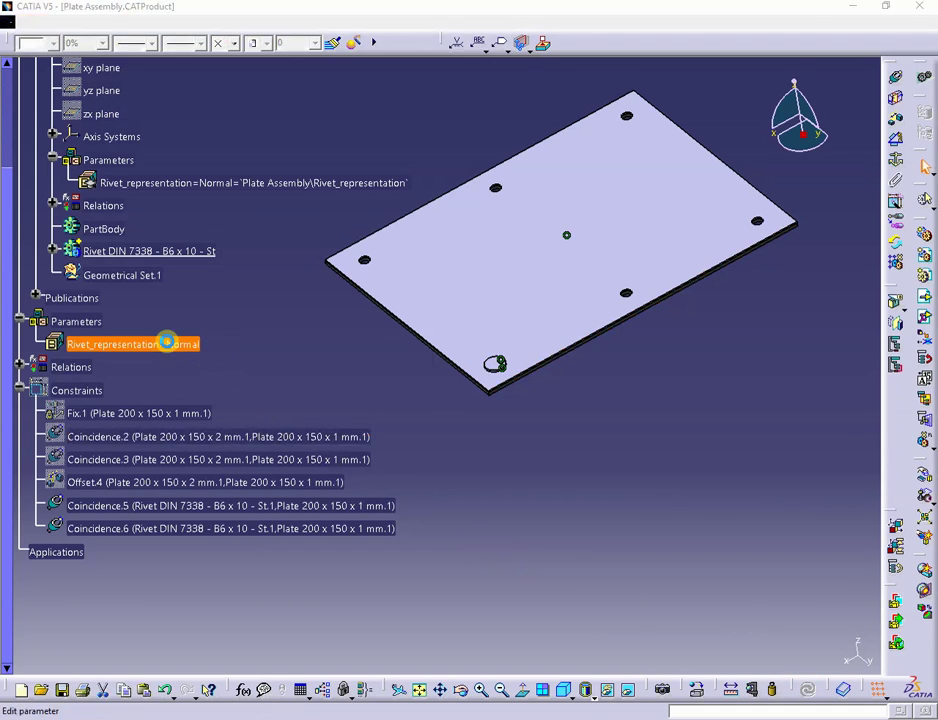
left_click(415, 377)
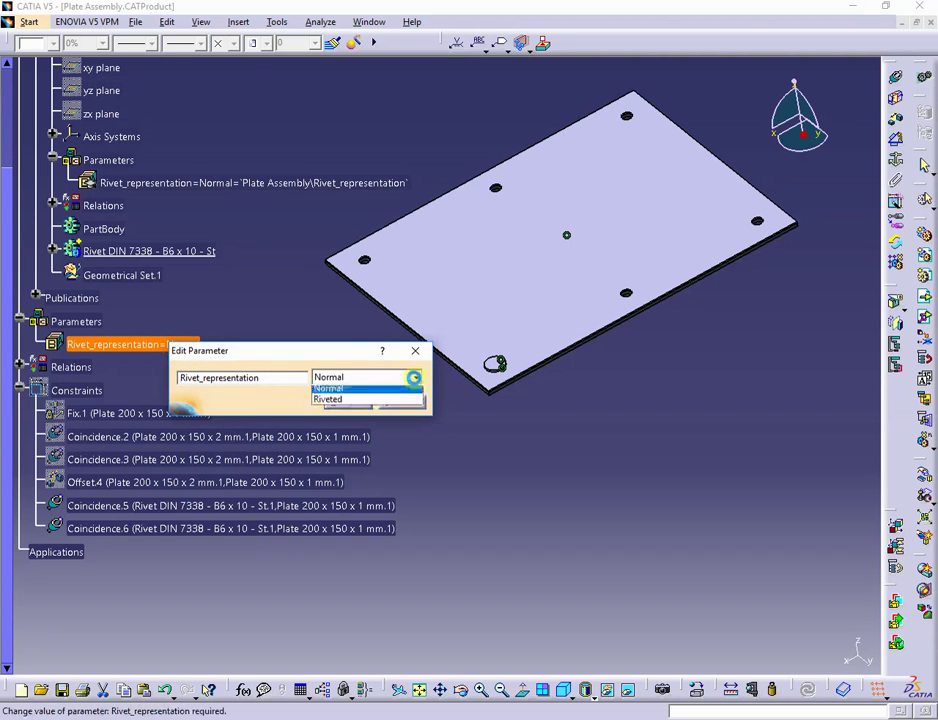
left_click(364, 402)
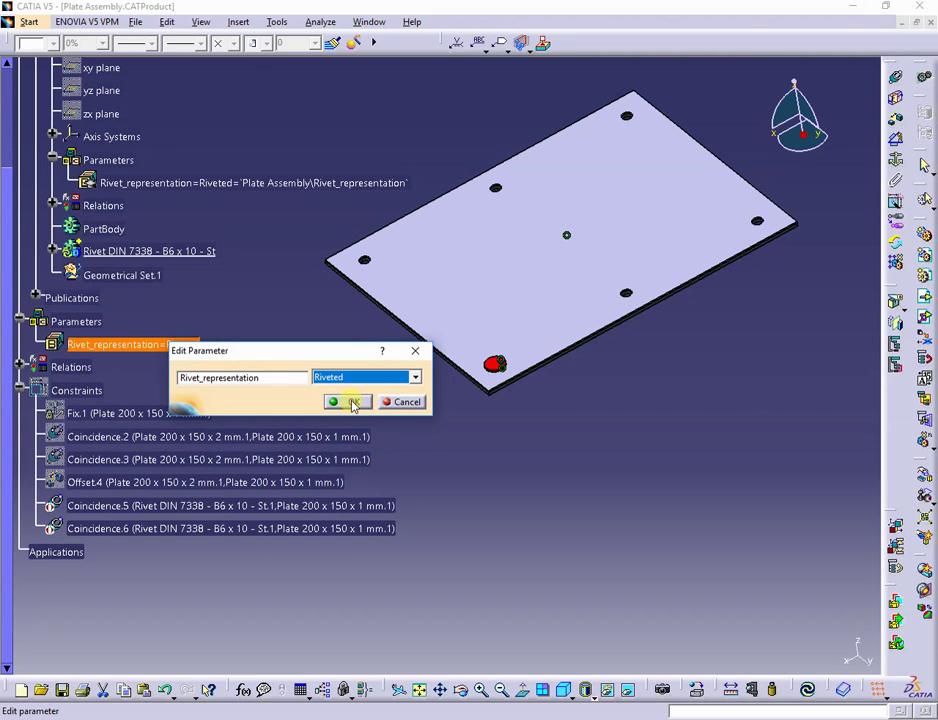
left_click(350, 402)
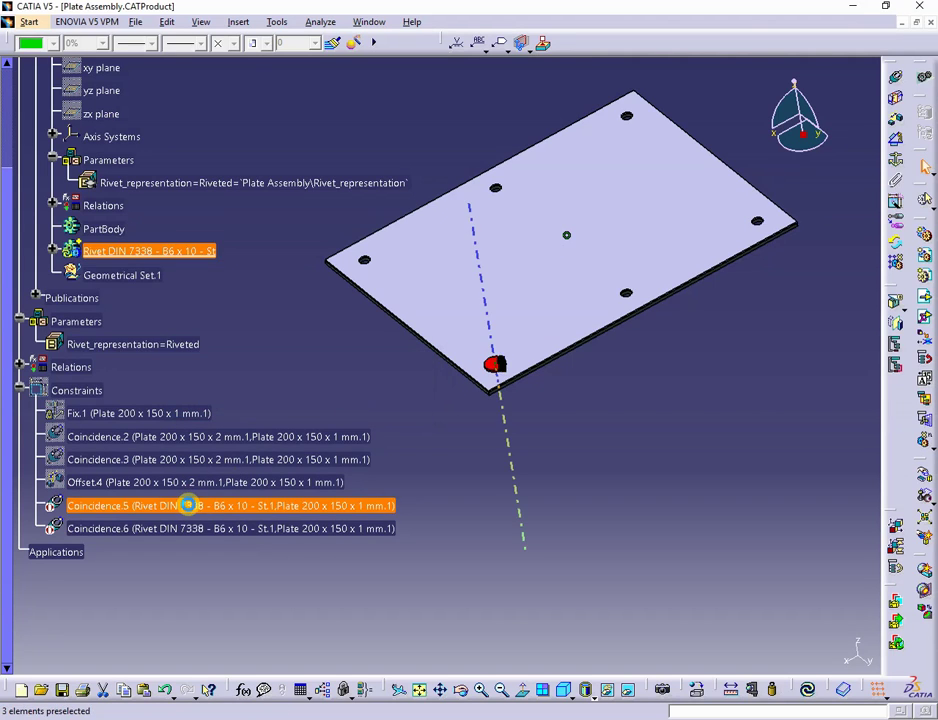
left_click(188, 528)
left_click(545, 523)
left_click(806, 689)
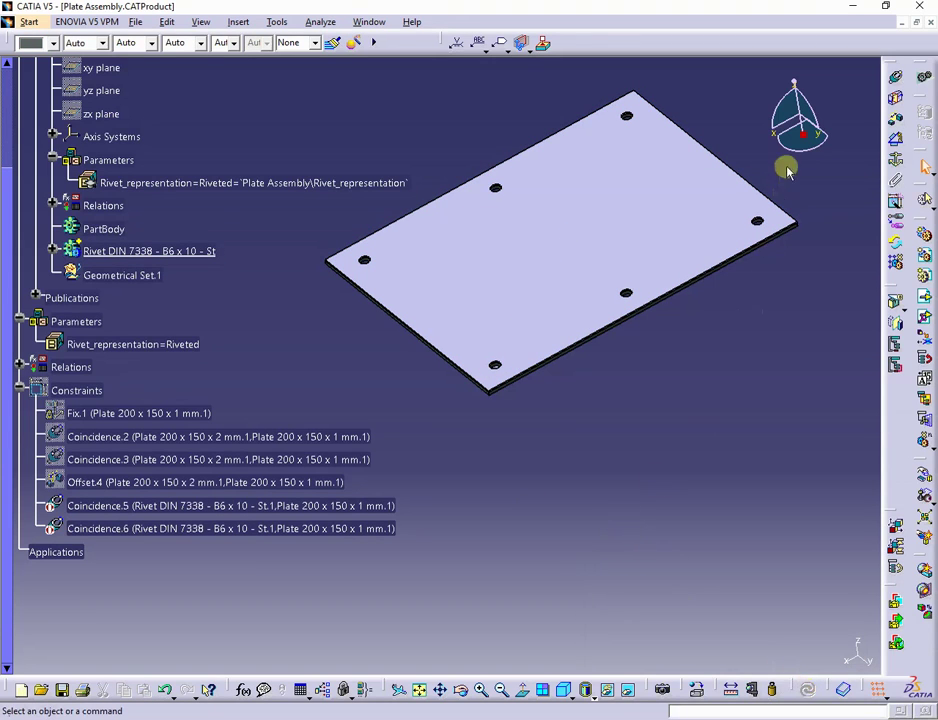
- Move the rivet about 44.77 mm off the plate and zoom in on both parts
left_click_drag(803, 134, 530, 296)
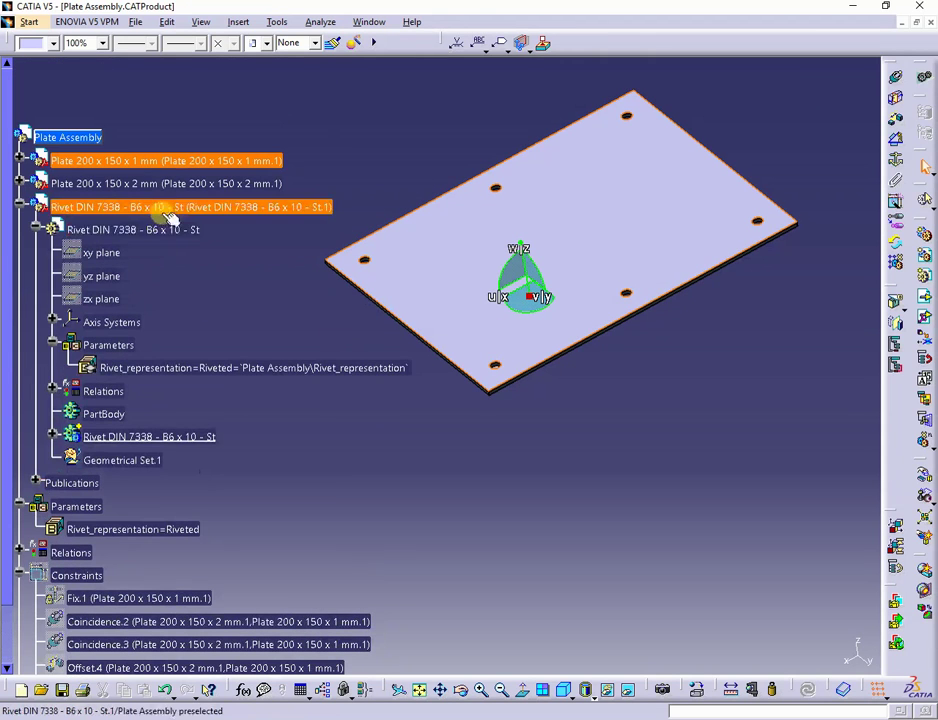
left_click(157, 208)
left_click_drag(520, 296, 398, 341)
left_click(469, 469)
middle_click_drag(398, 510, 484, 392)
scroll(414, 476, "down", 4)
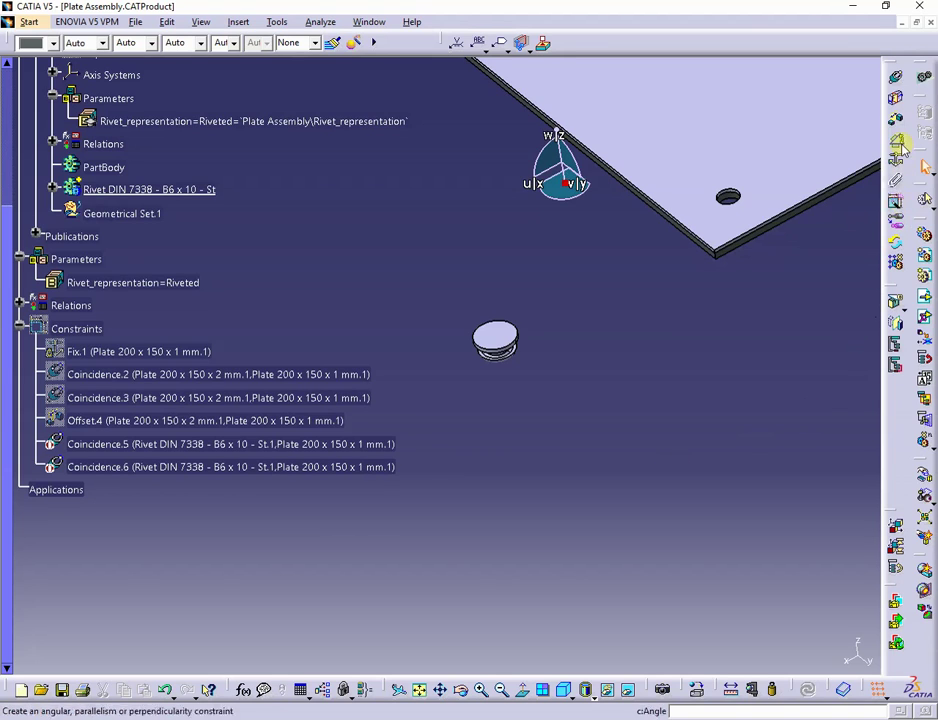
- Make the rivet axis coincident with the plate hole axis
left_click(895, 80)
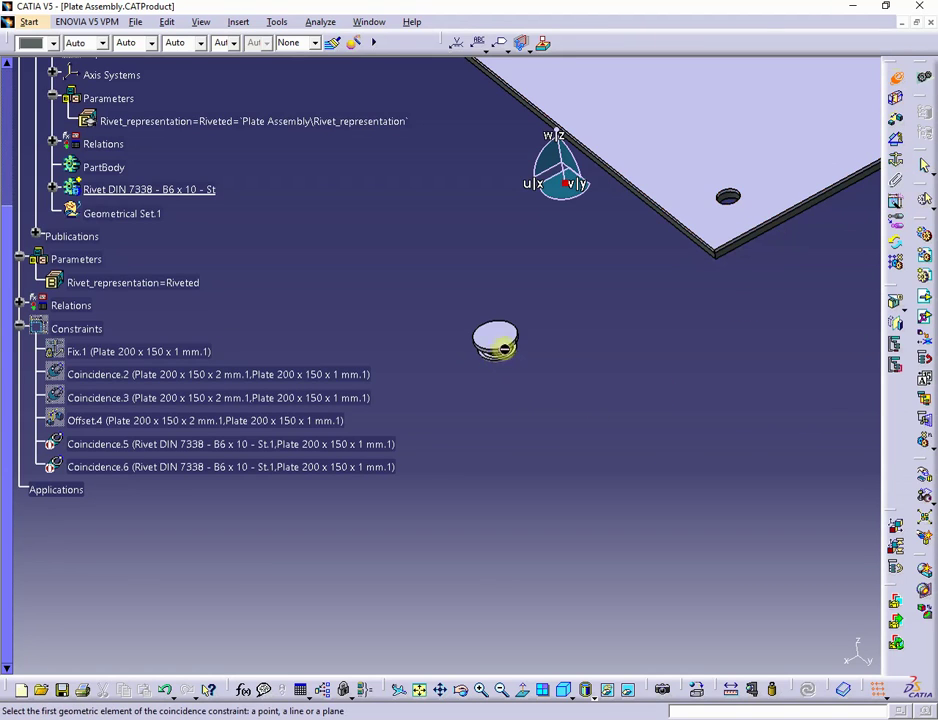
middle_click_drag(505, 362, 318, 565)
left_click(316, 563)
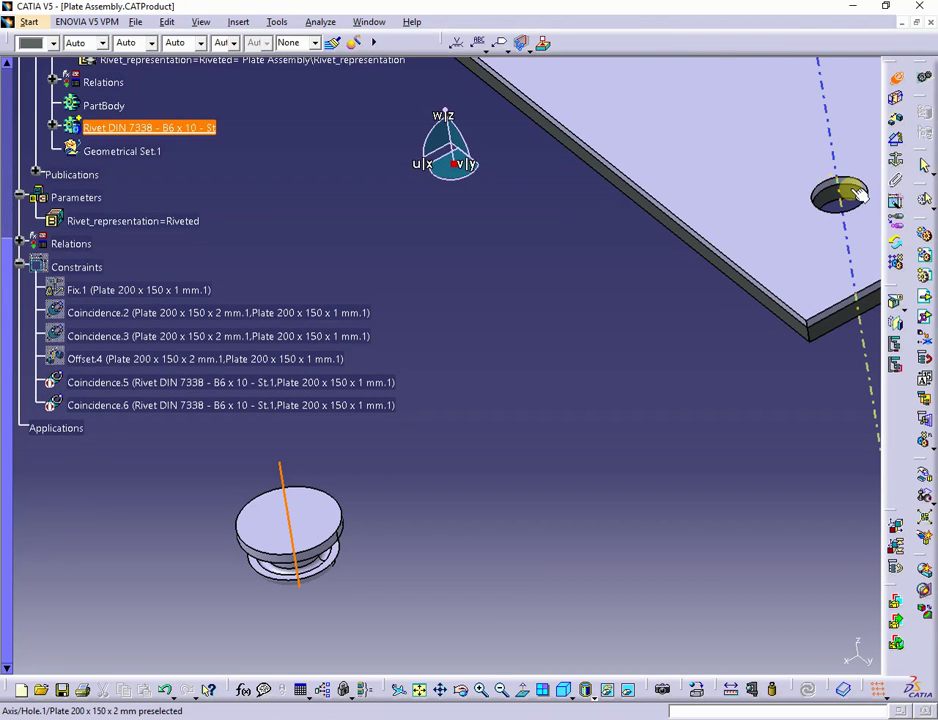
left_click(856, 194)
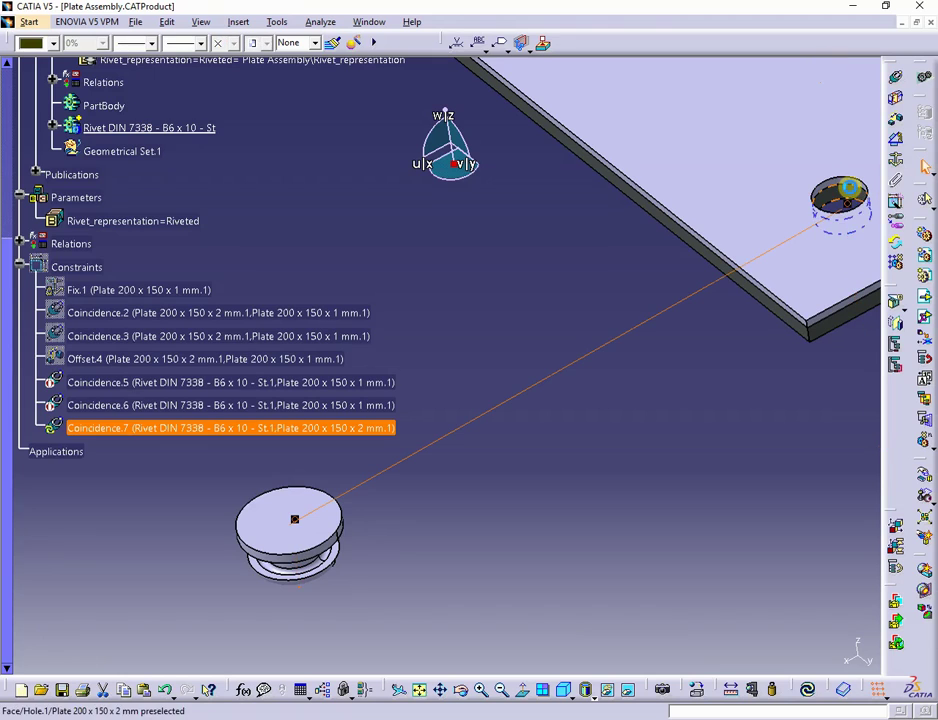
- Make the rivet face coincide with the 1 mm plate face (Opposite orientation) and update
left_click(895, 80)
middle_click_drag(450, 560, 614, 689)
middle_click_drag(599, 549, 527, 348)
left_click(430, 288)
middle_click_drag(561, 287, 600, 425)
left_click(713, 377)
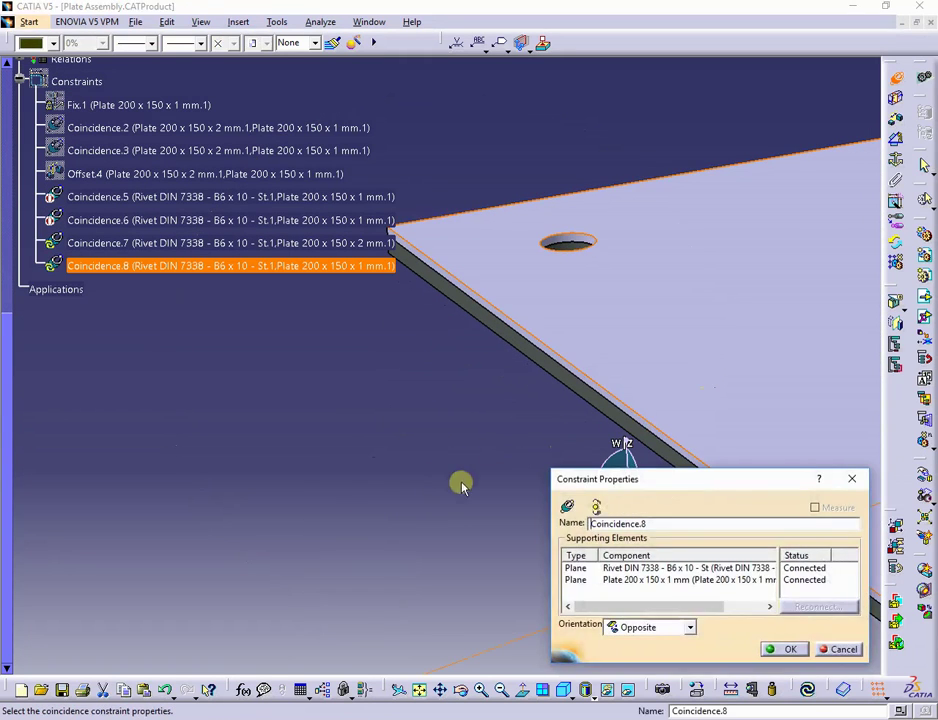
left_click(786, 651)
middle_click_drag(572, 569, 470, 480)
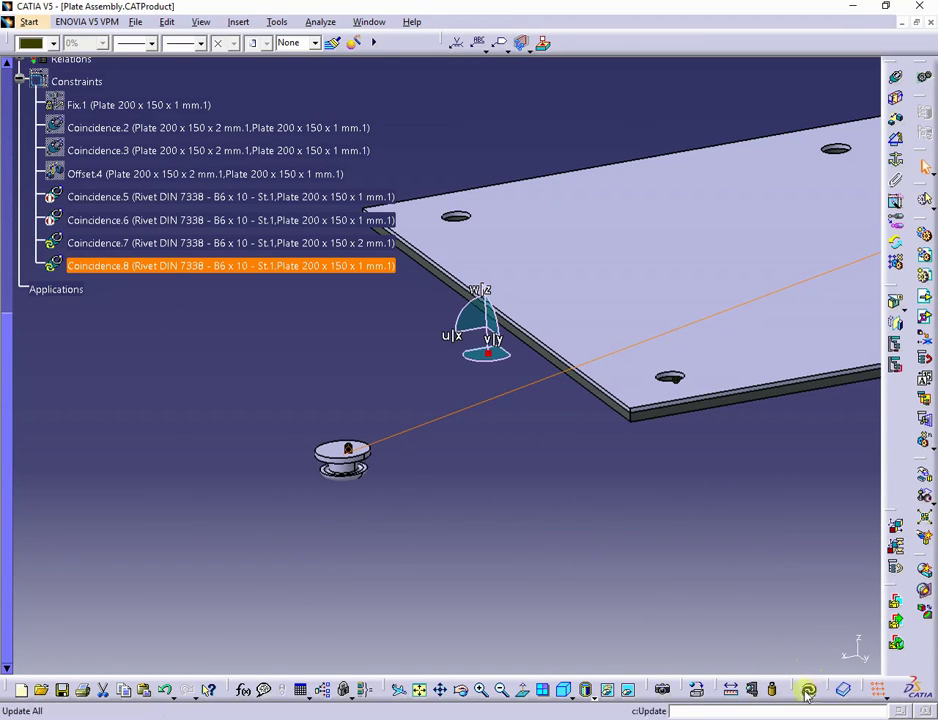
left_click(807, 690)
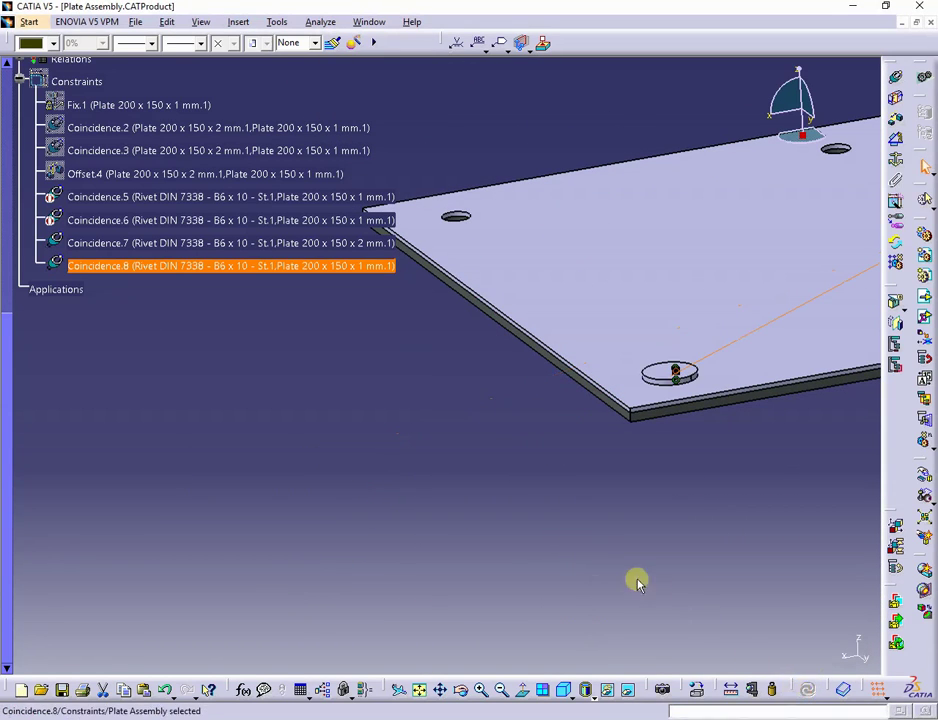
scroll(241, 321, "up", 5)
scroll(241, 321, "up", 7)
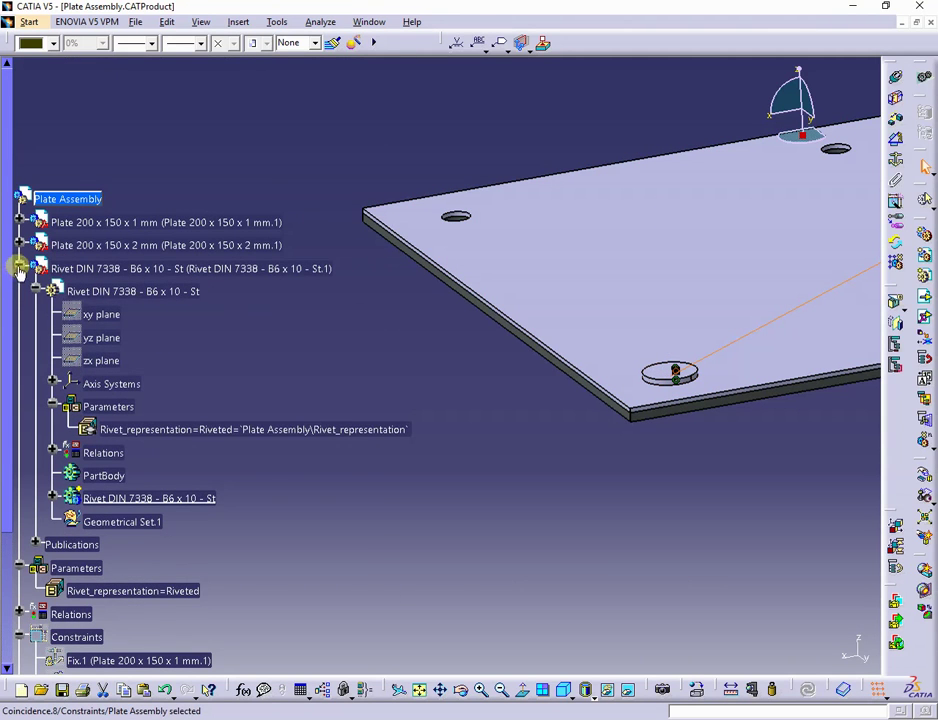
- Confirm Coincidence.5 and .6 are deactivated and the rivet keeps only Rotation_1 about z
left_click(19, 270)
scroll(289, 352, "down", 3)
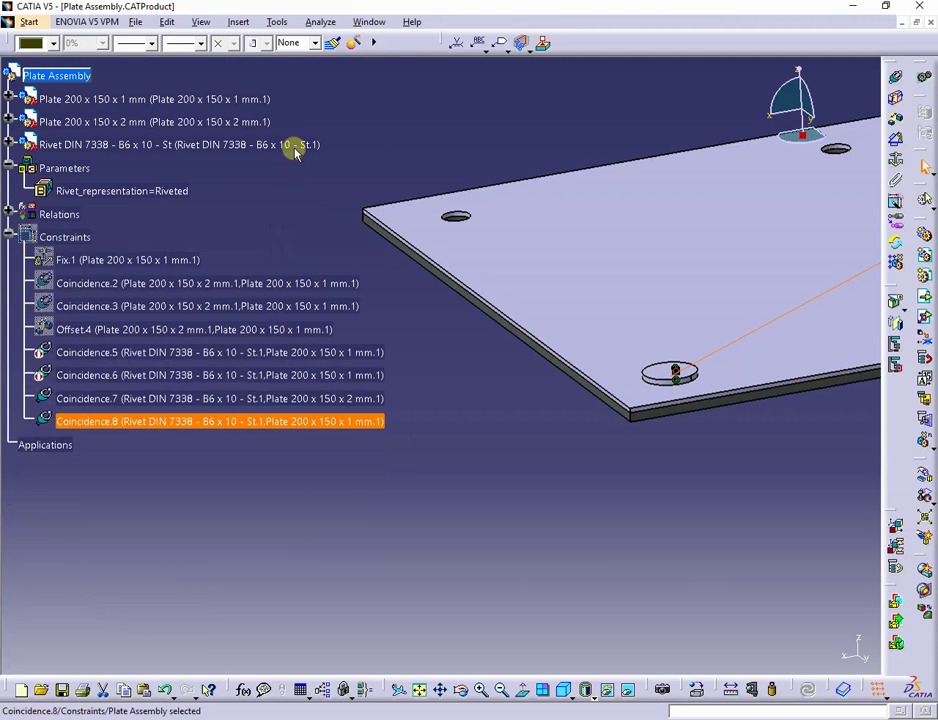
left_click(318, 22)
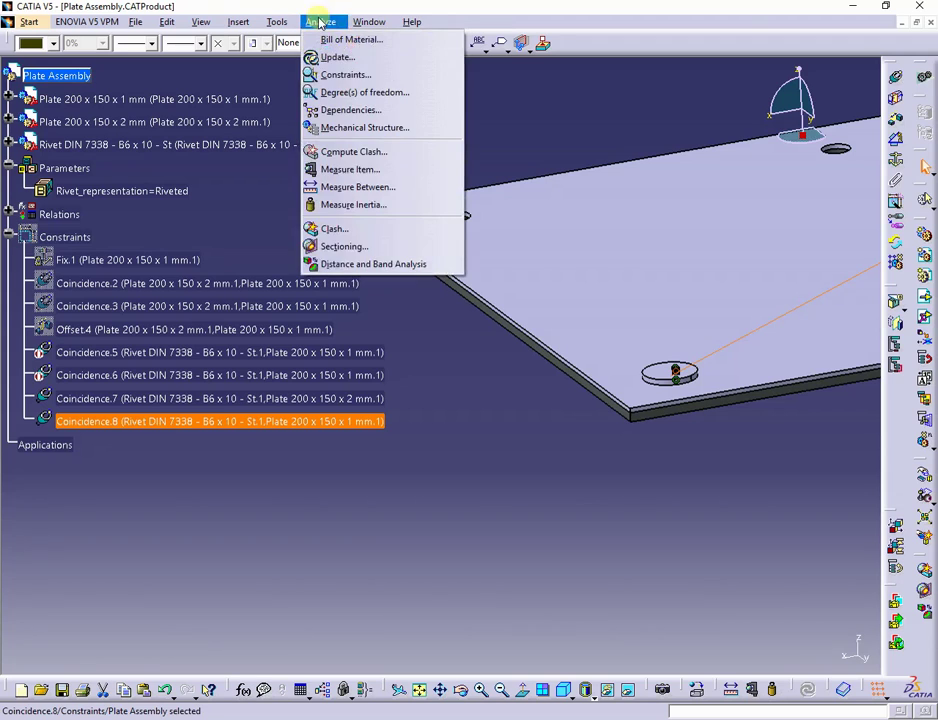
left_click(352, 72)
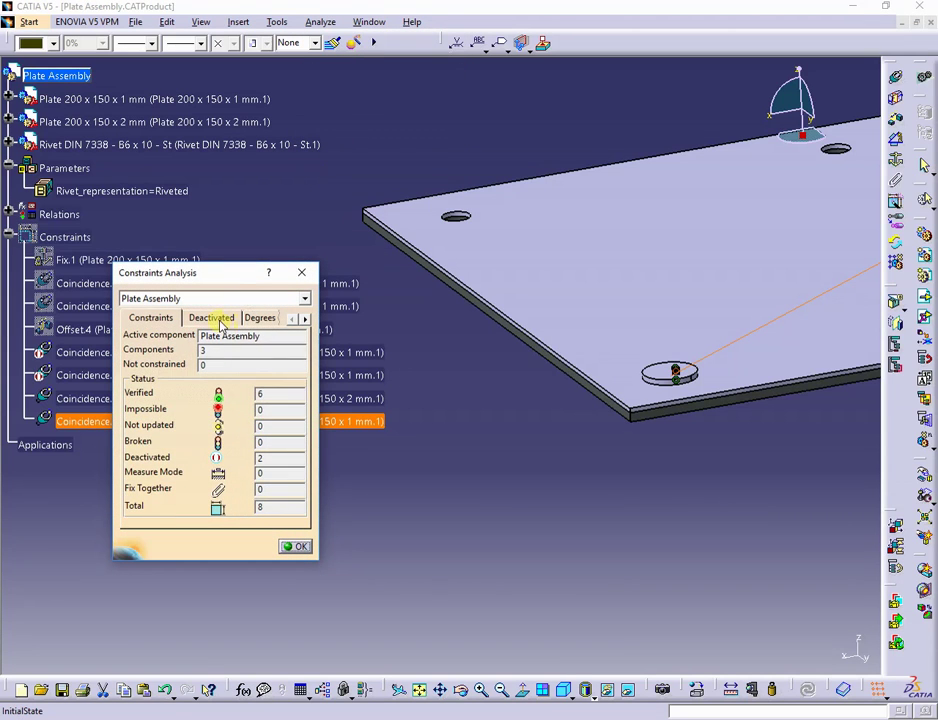
left_click(218, 318)
left_click(157, 361)
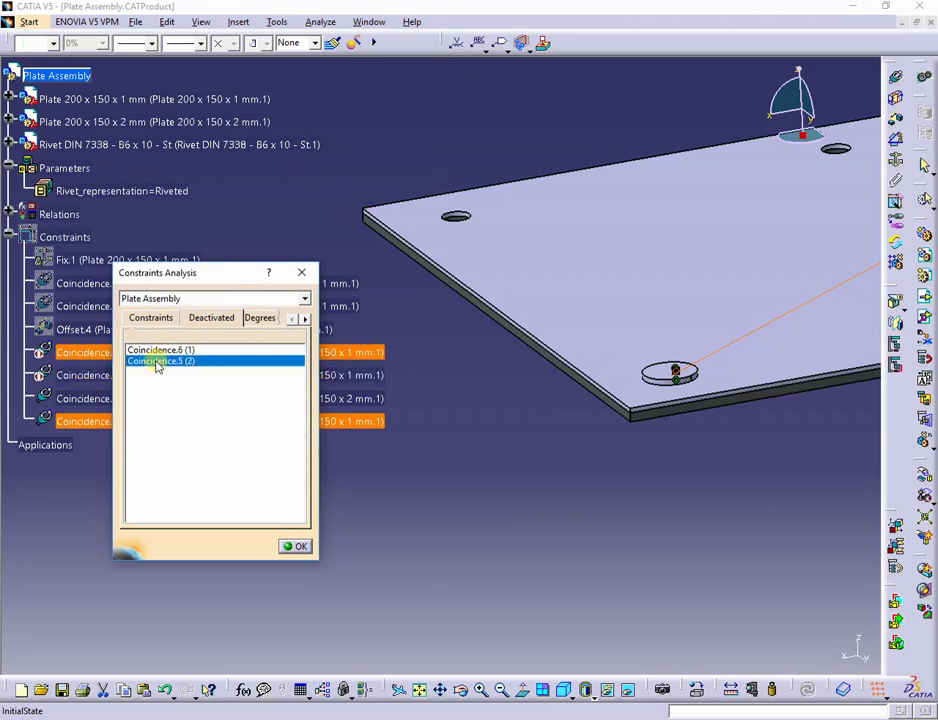
left_click(258, 319)
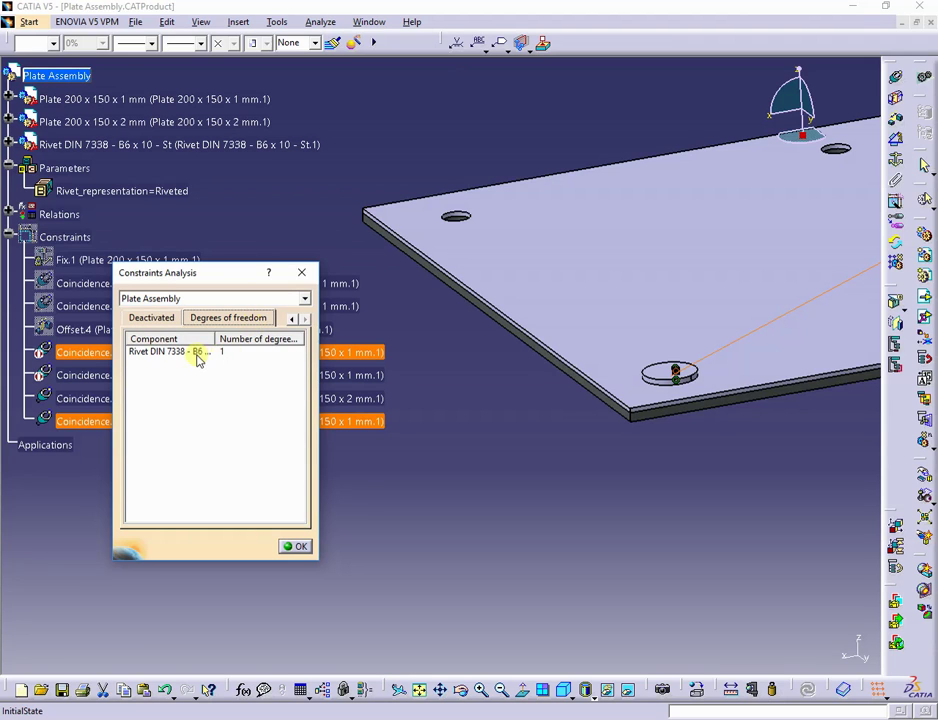
double_click(190, 353)
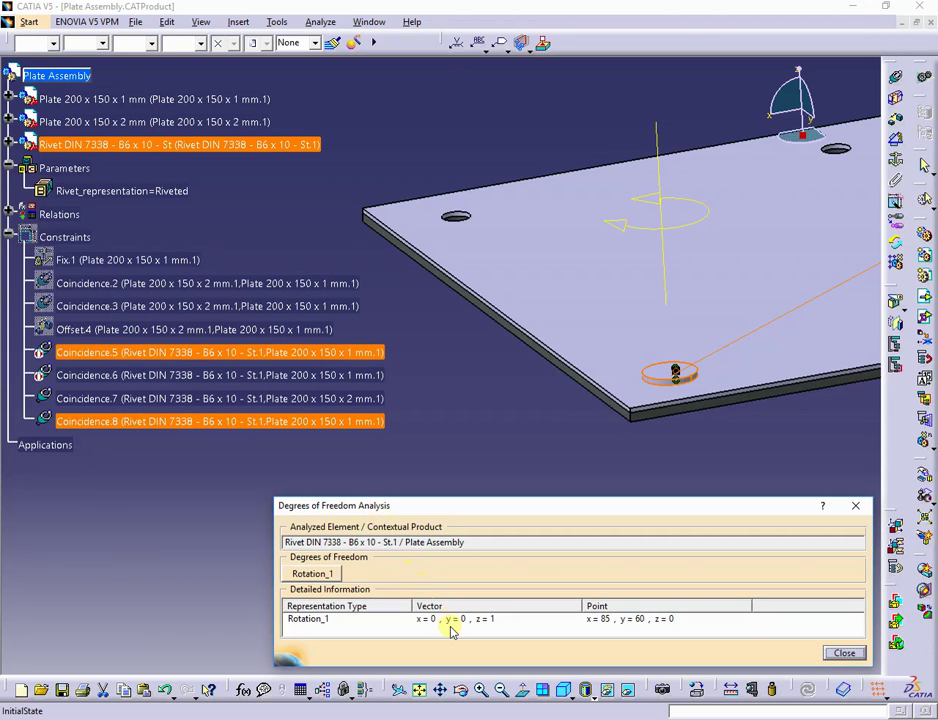
left_click(448, 620)
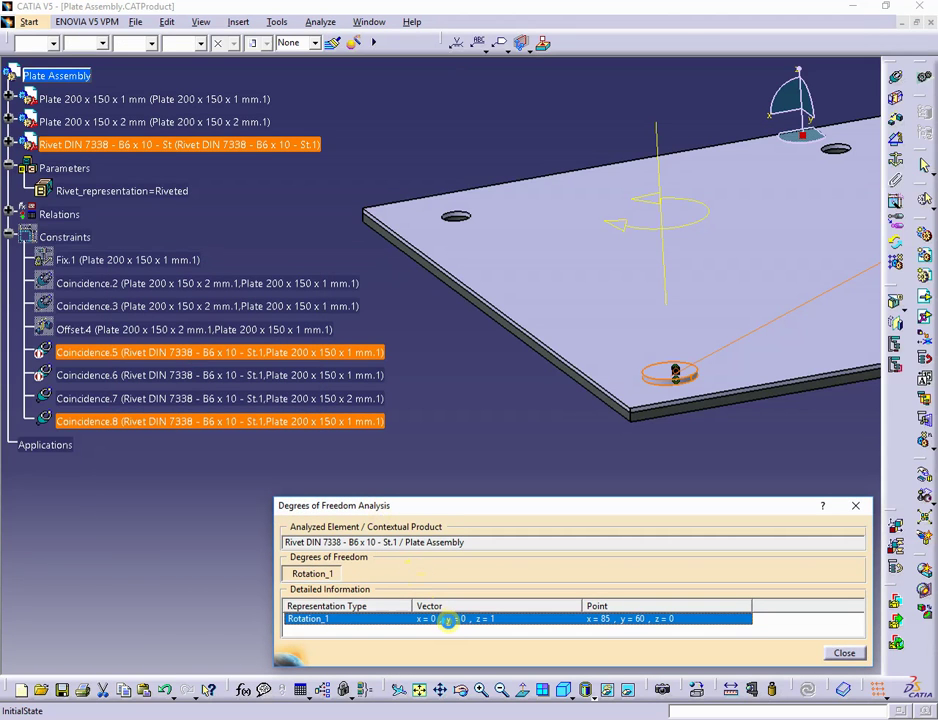
left_click(845, 655)
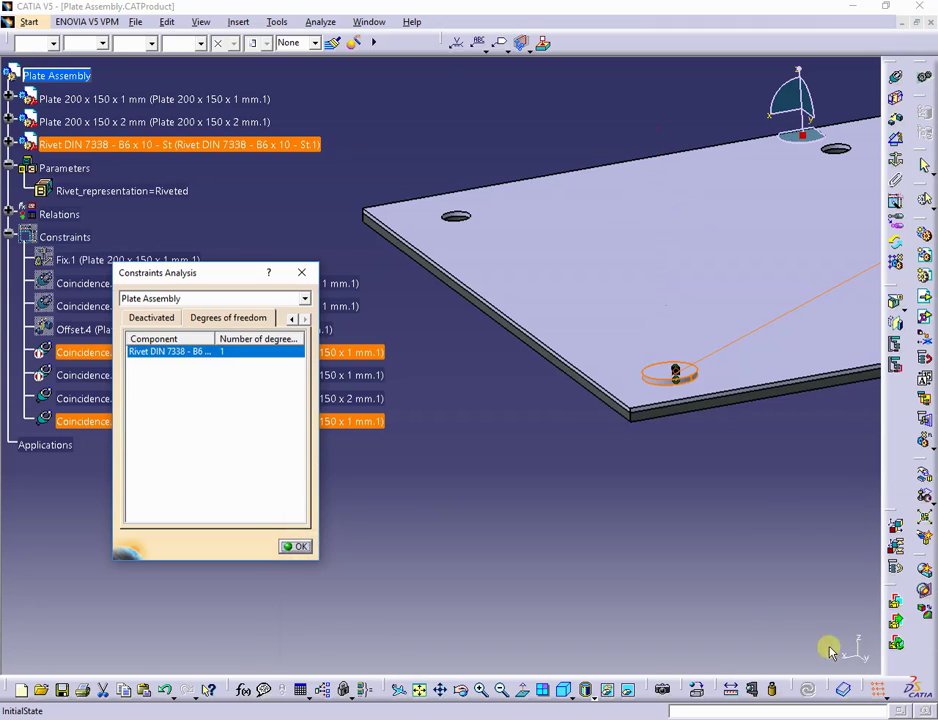
left_click(295, 547)
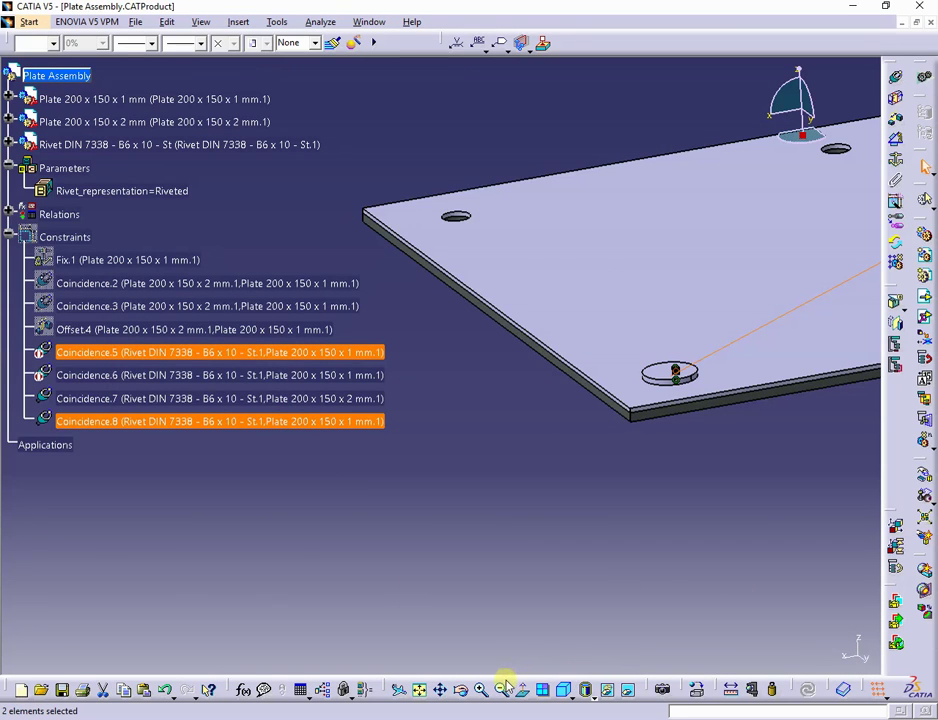
left_click(421, 691)
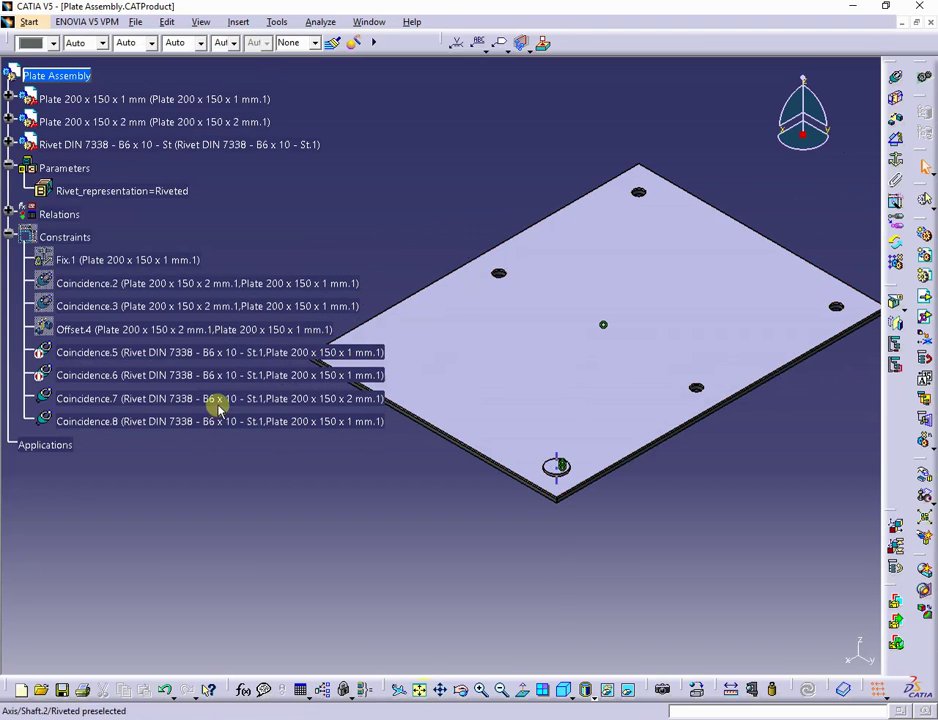
- Give Coincidence.7's Activity the formula Rivet_representation =="Riveted"
left_click(228, 401)
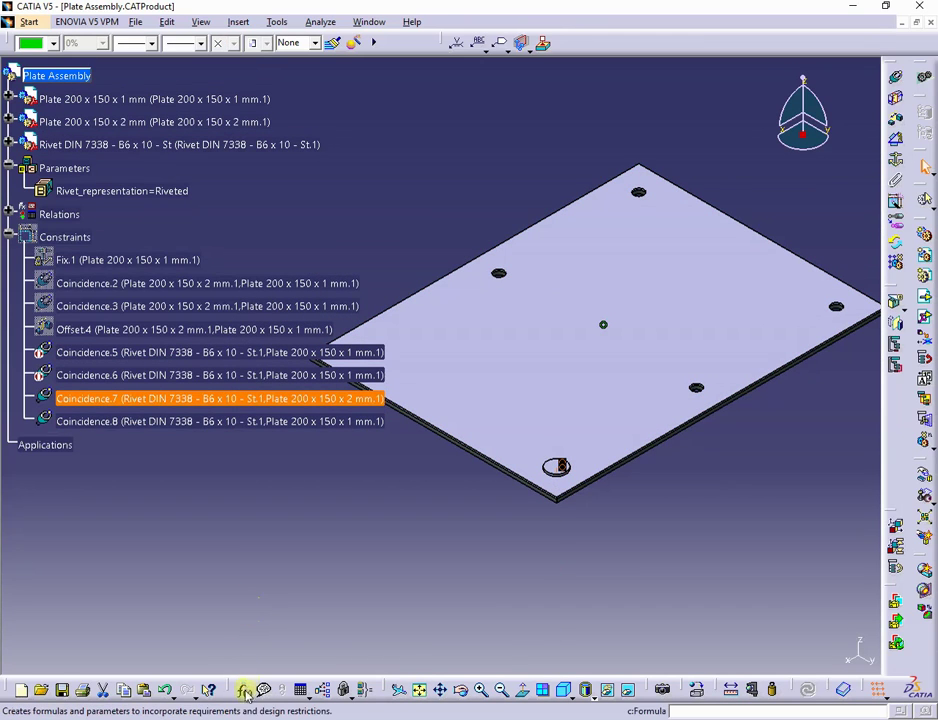
left_click(245, 691)
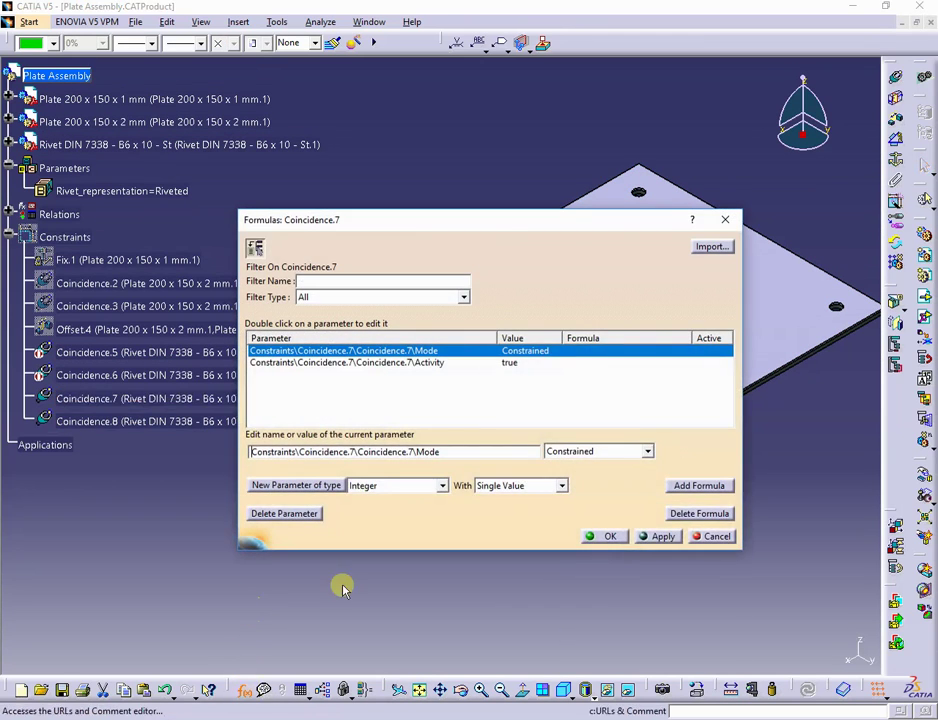
left_click(366, 364)
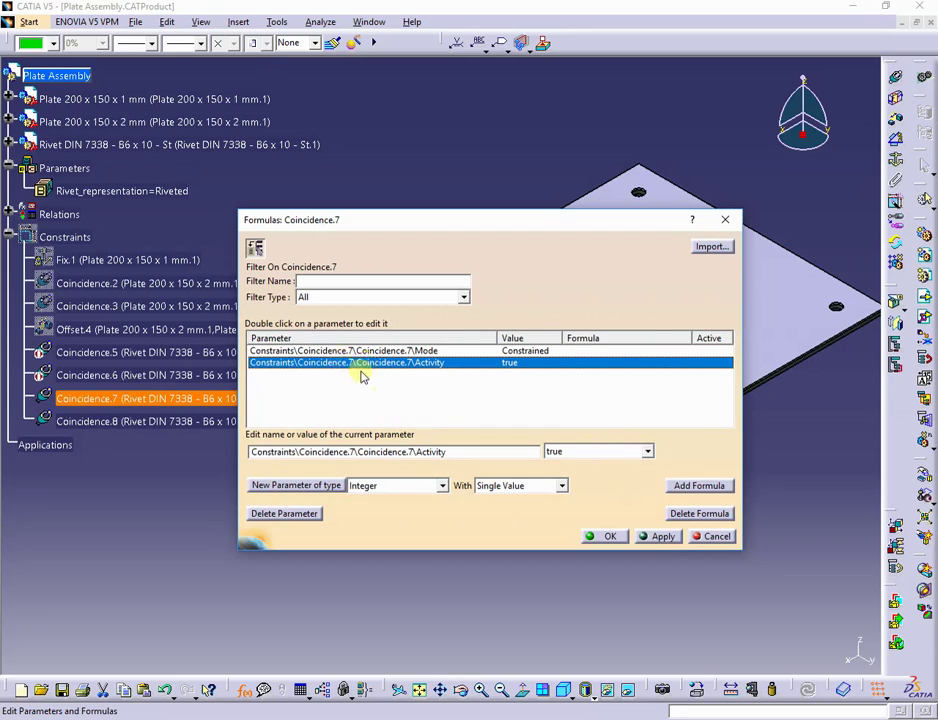
left_click(700, 486)
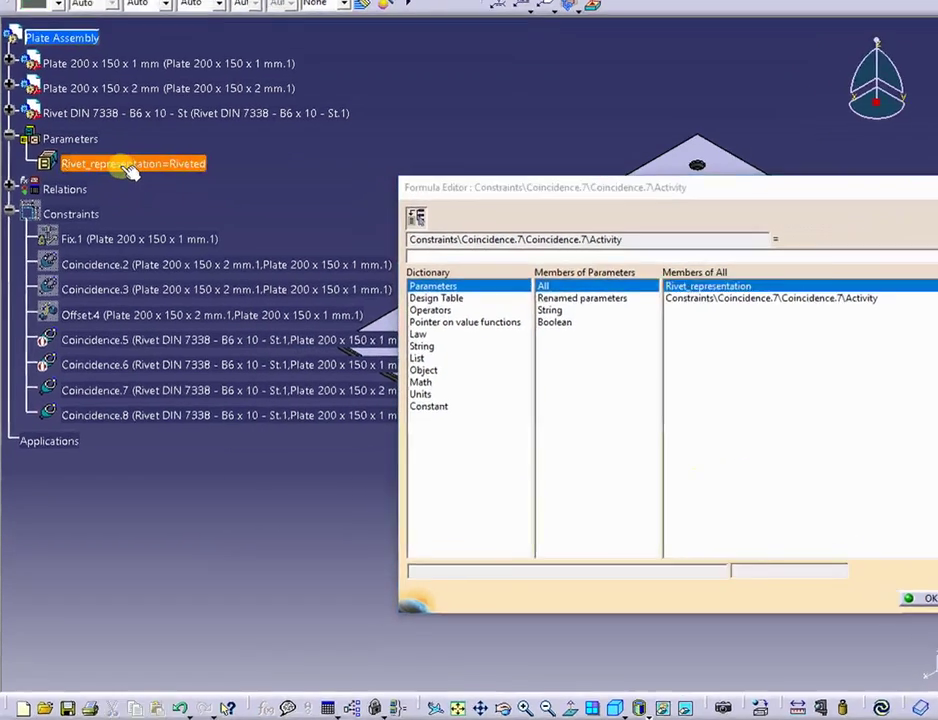
left_click(130, 165)
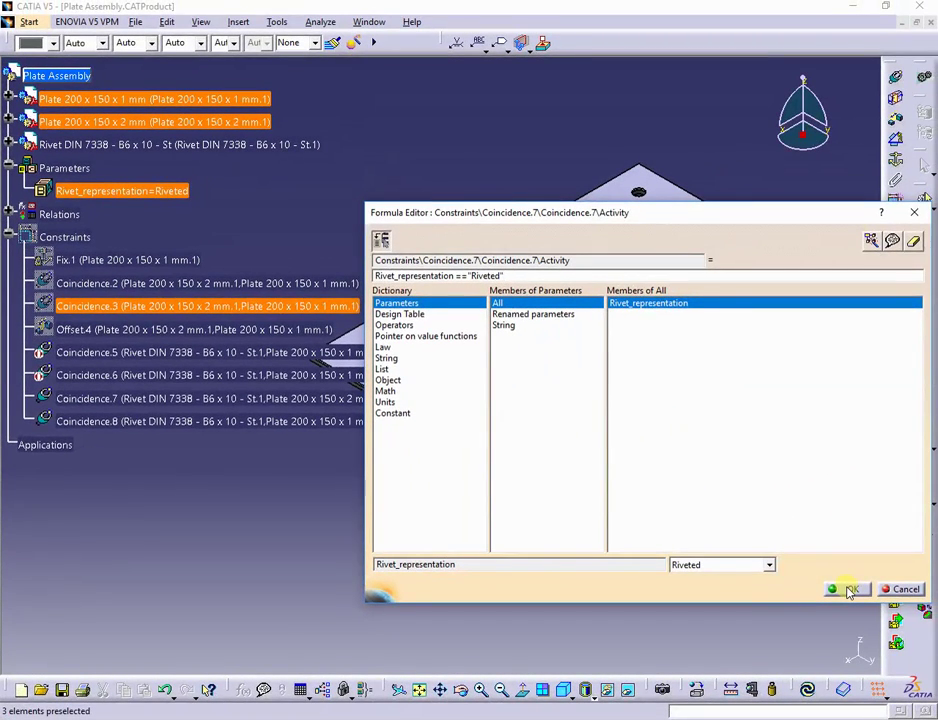
left_click(849, 591)
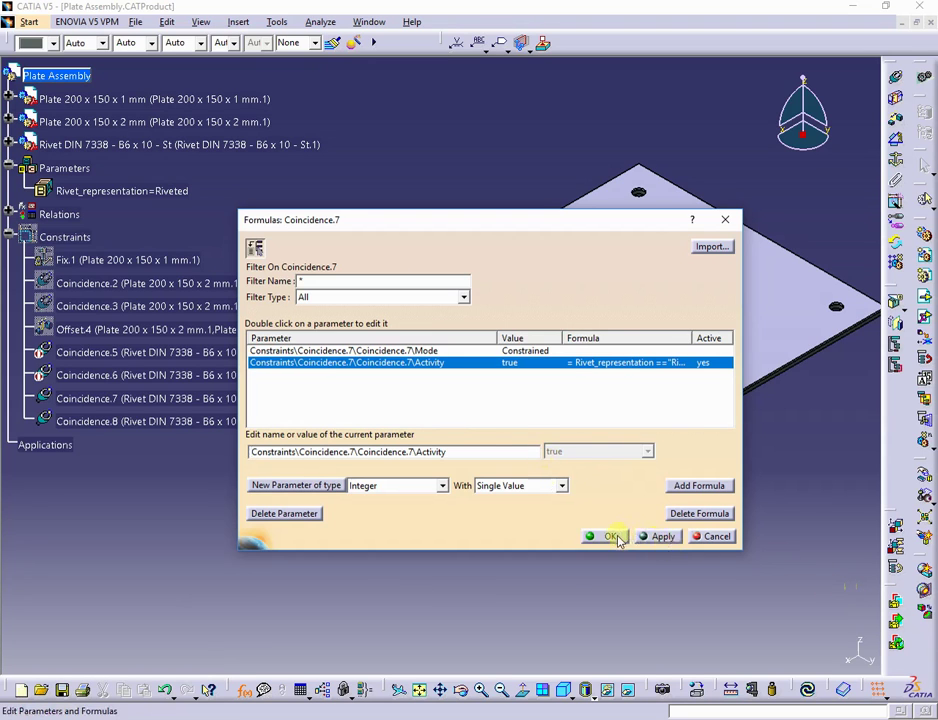
left_click(612, 536)
- Give Coincidence.8's Activity the same Rivet_representation =="Riveted" formula
left_click(253, 421)
left_click(241, 690)
left_click(388, 364)
left_click(705, 487)
left_click(157, 195)
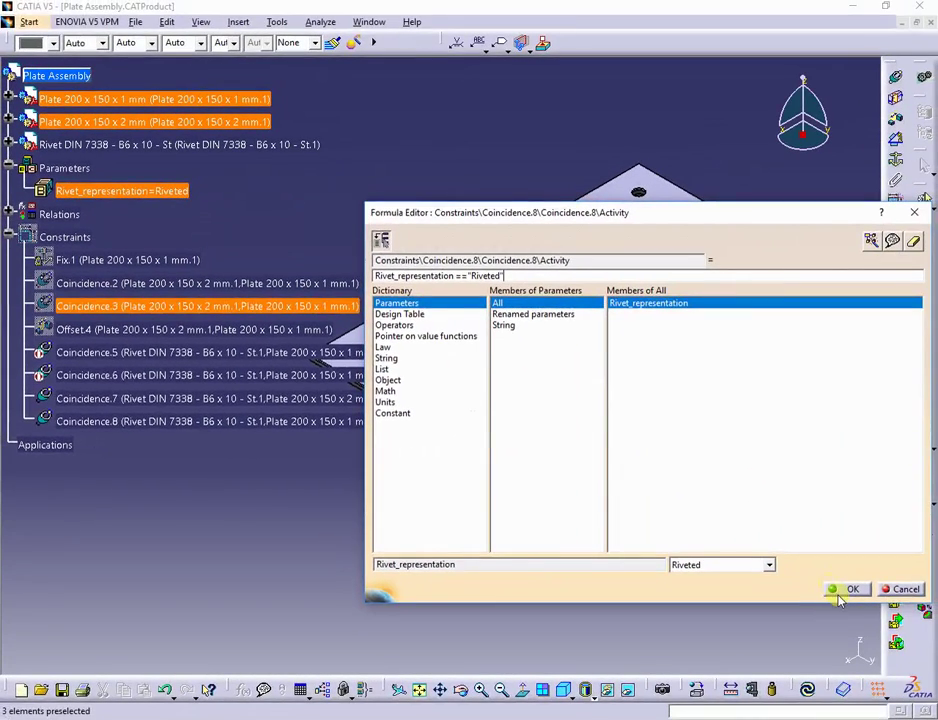
left_click(837, 592)
- Set Rivet_representation to Normal, update the assembly, and orbit to view the underside
left_click(610, 537)
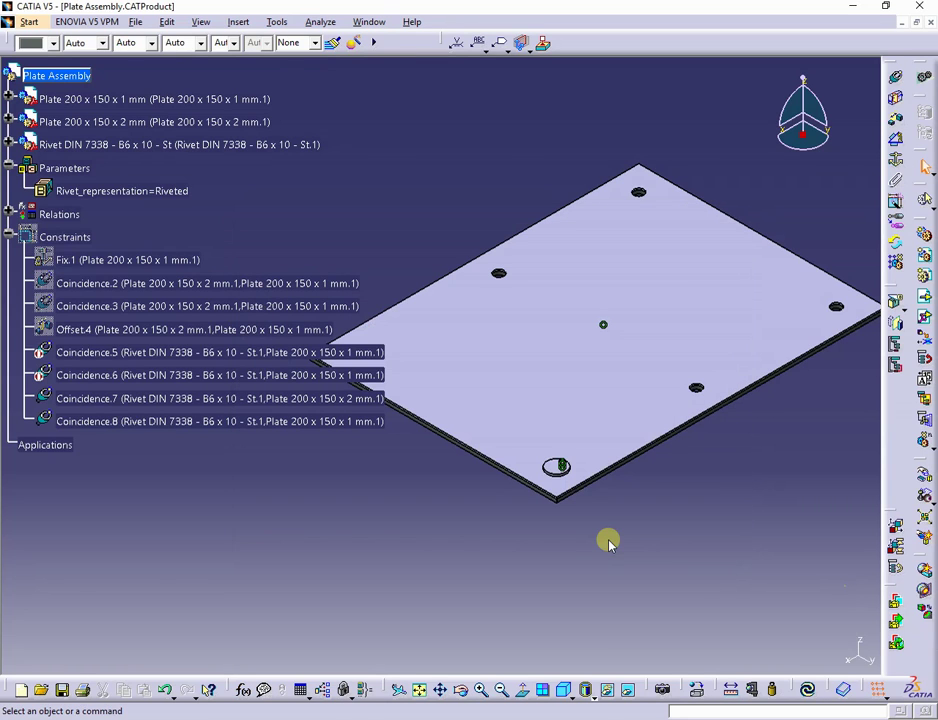
left_click(807, 689)
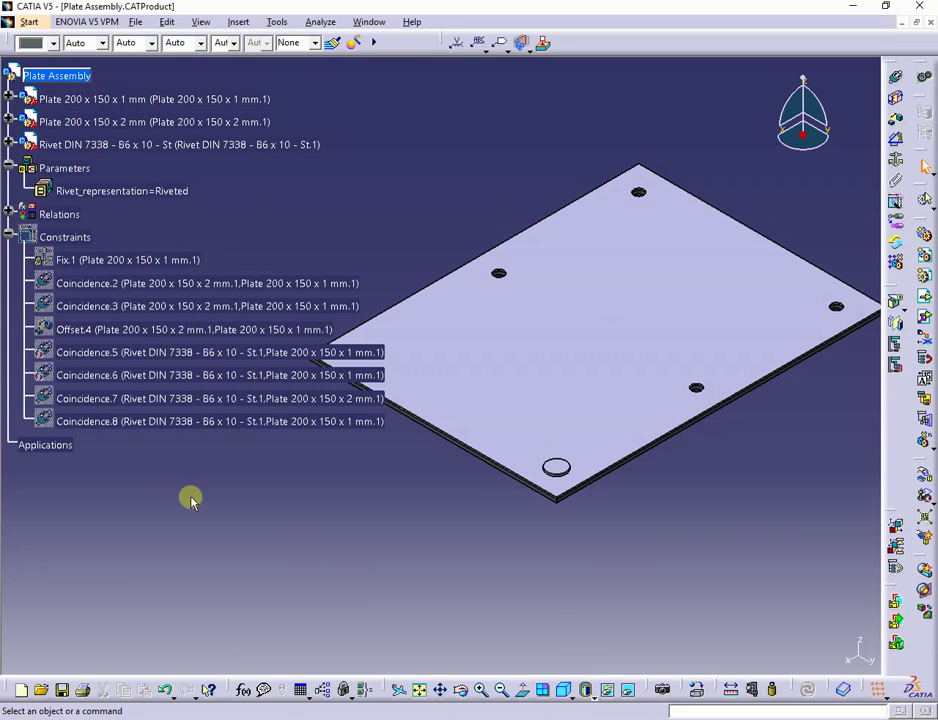
double_click(182, 192)
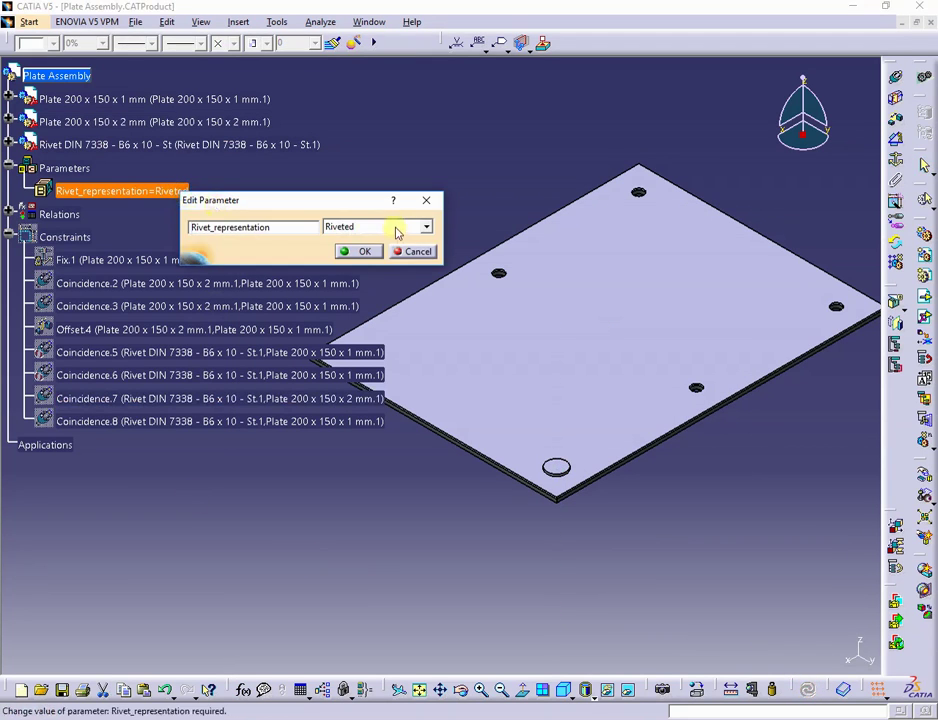
left_click(426, 231)
left_click(372, 239)
left_click(359, 252)
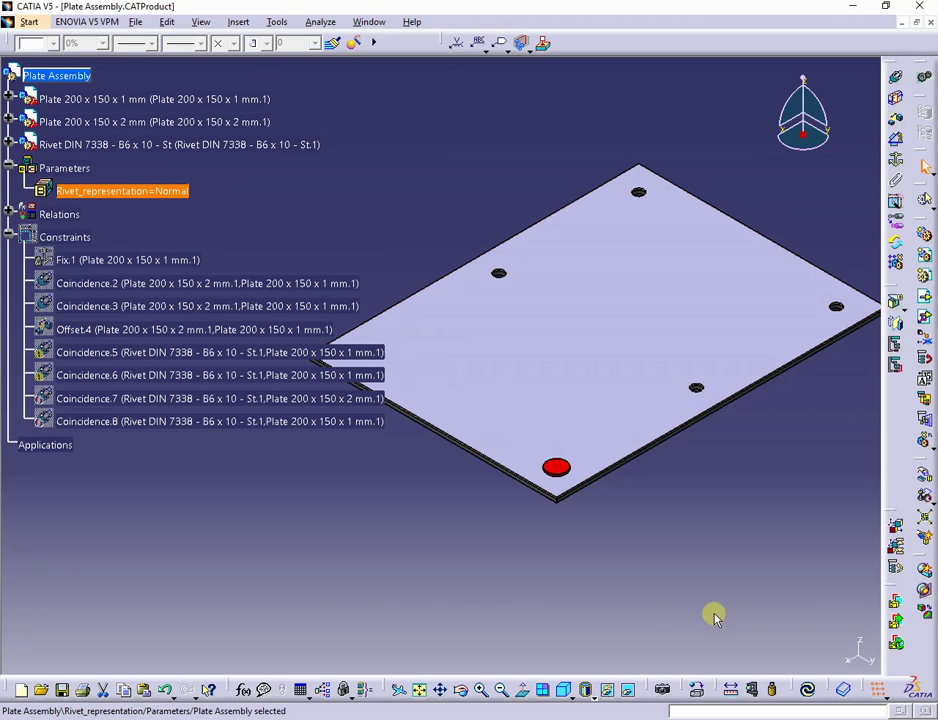
left_click(808, 690)
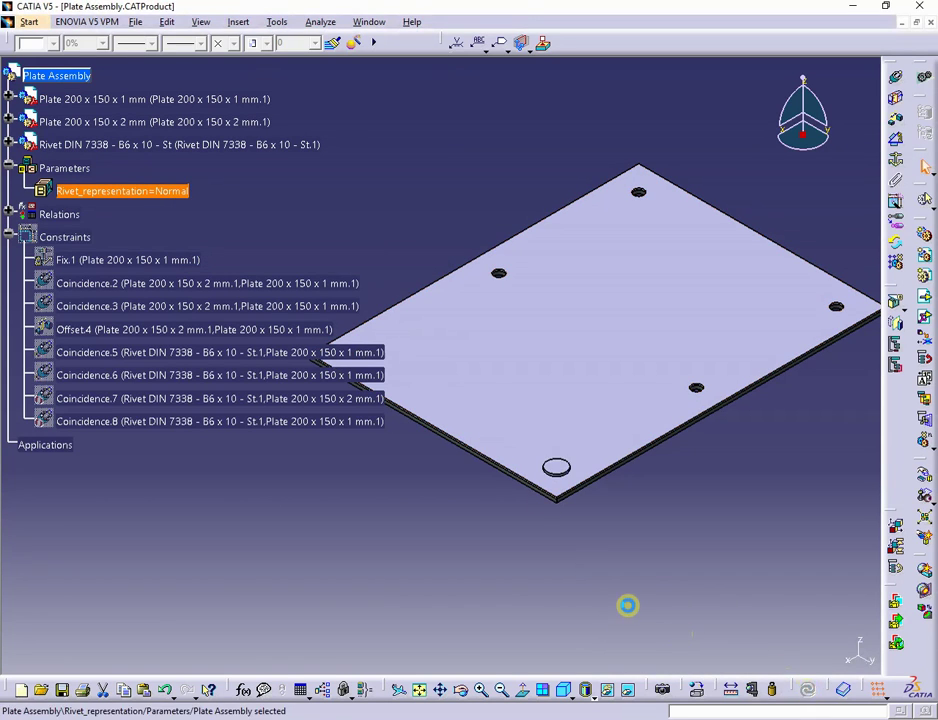
middle_click_drag(624, 605, 509, 348)
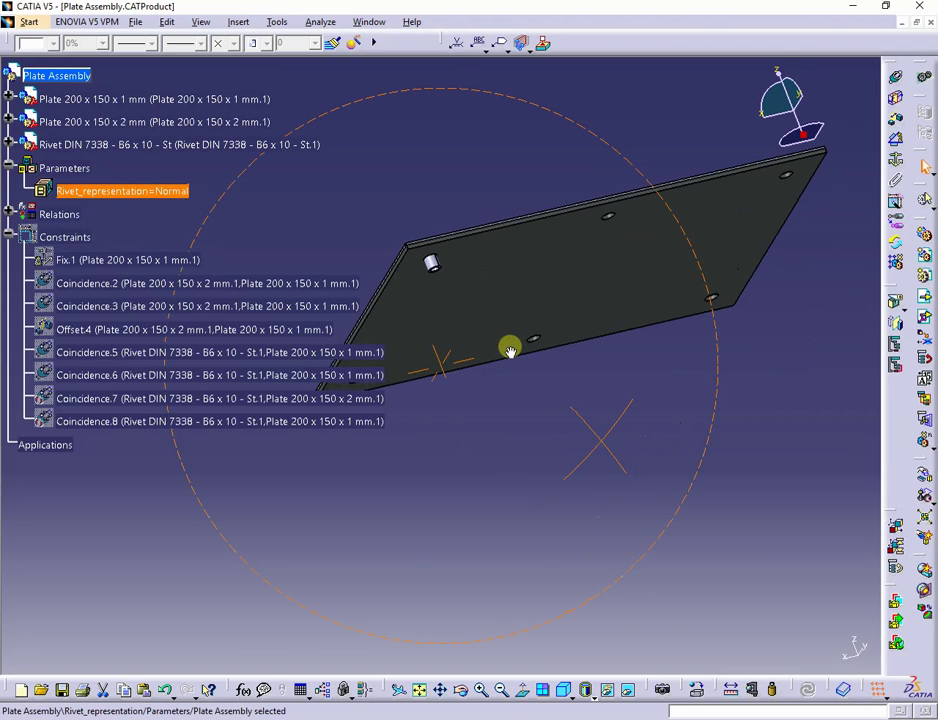
- Verify Coincidence.7 and .8 are deactivated and the rivet has one degree of freedom
left_click(321, 22)
left_click(340, 74)
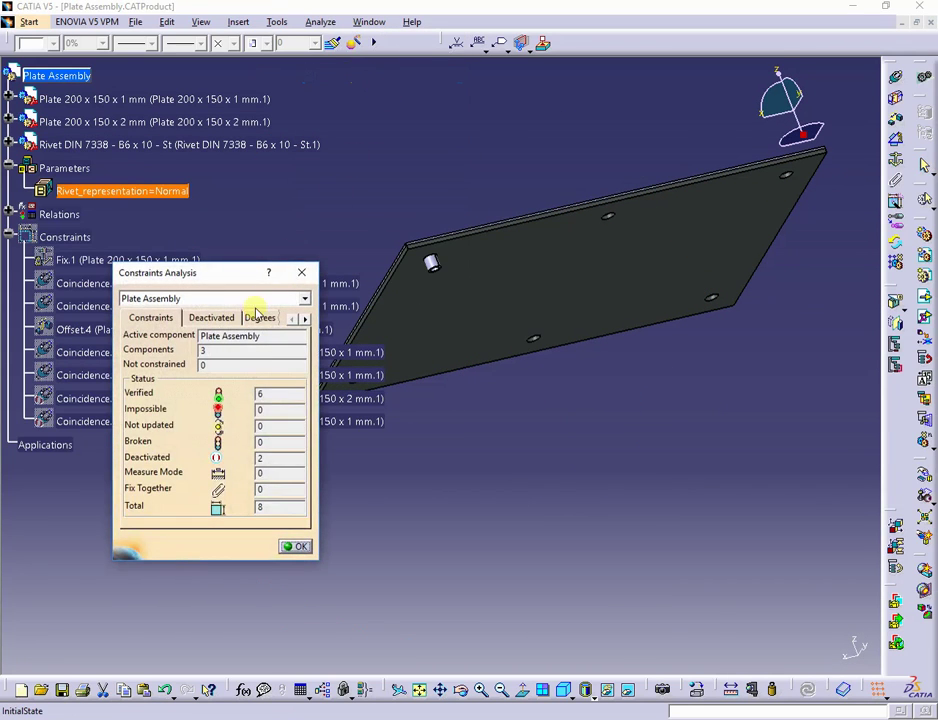
left_click(212, 320)
left_click(155, 350)
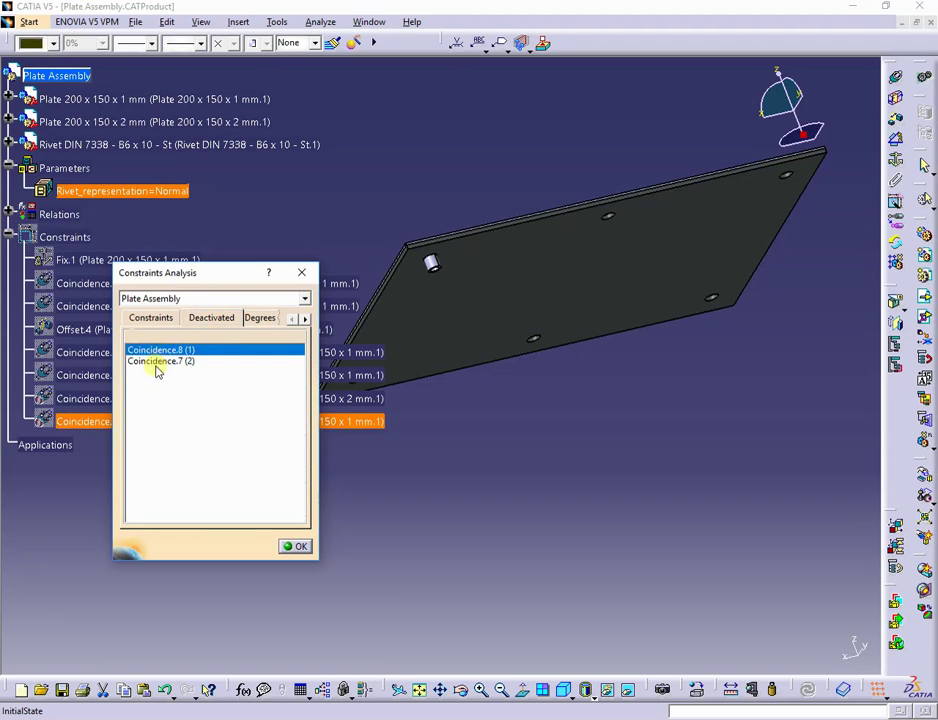
left_click(162, 362)
left_click(262, 319)
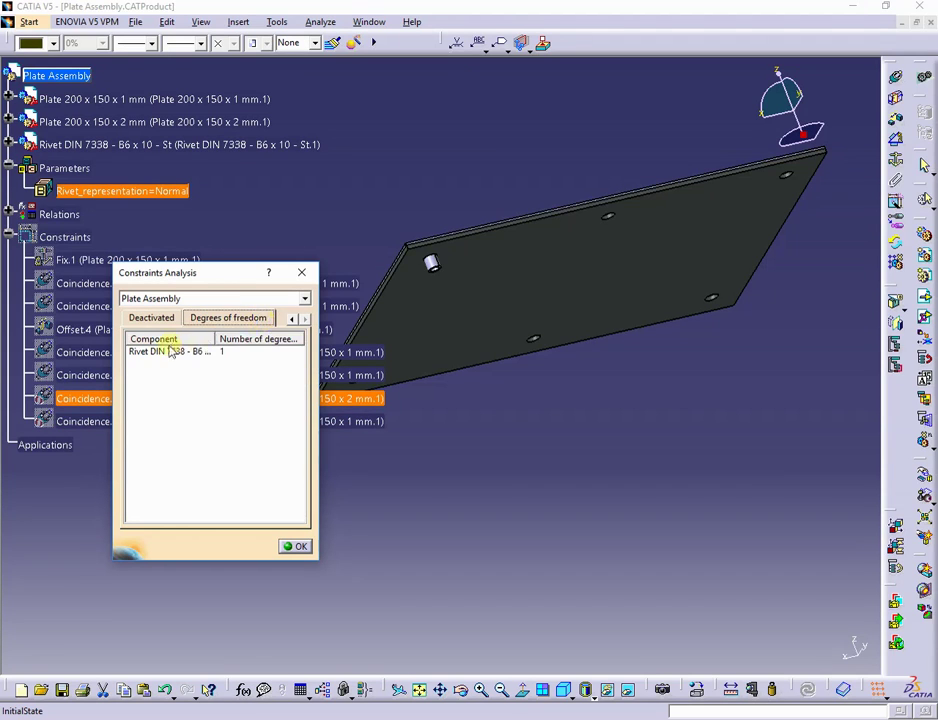
left_click(170, 352)
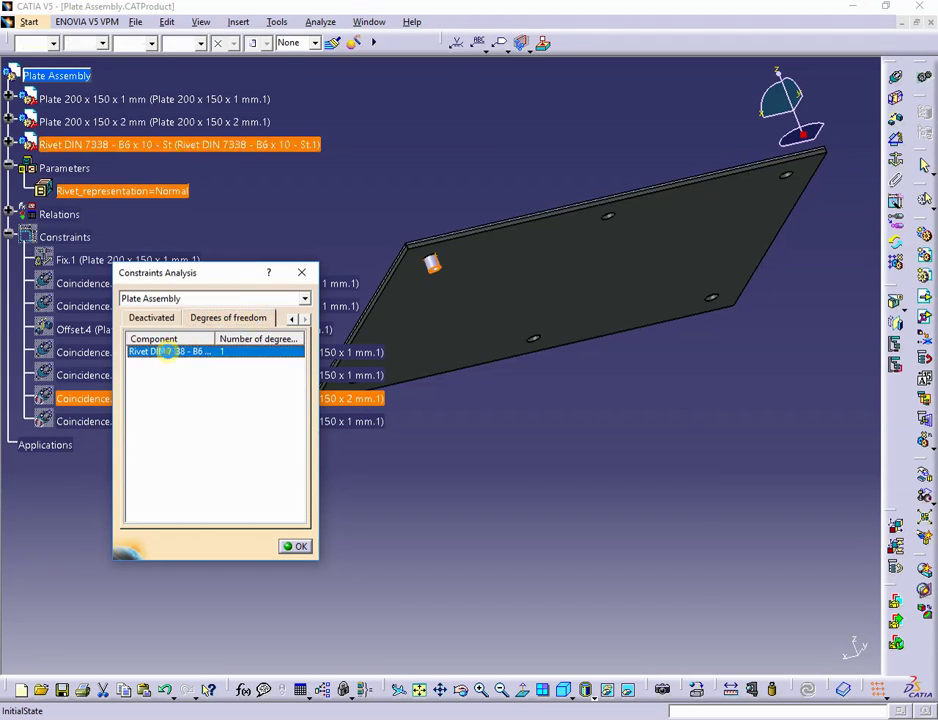
left_click(296, 547)
- Switch Rivet_representation to Riveted, update, and return to the isometric view
double_click(166, 191)
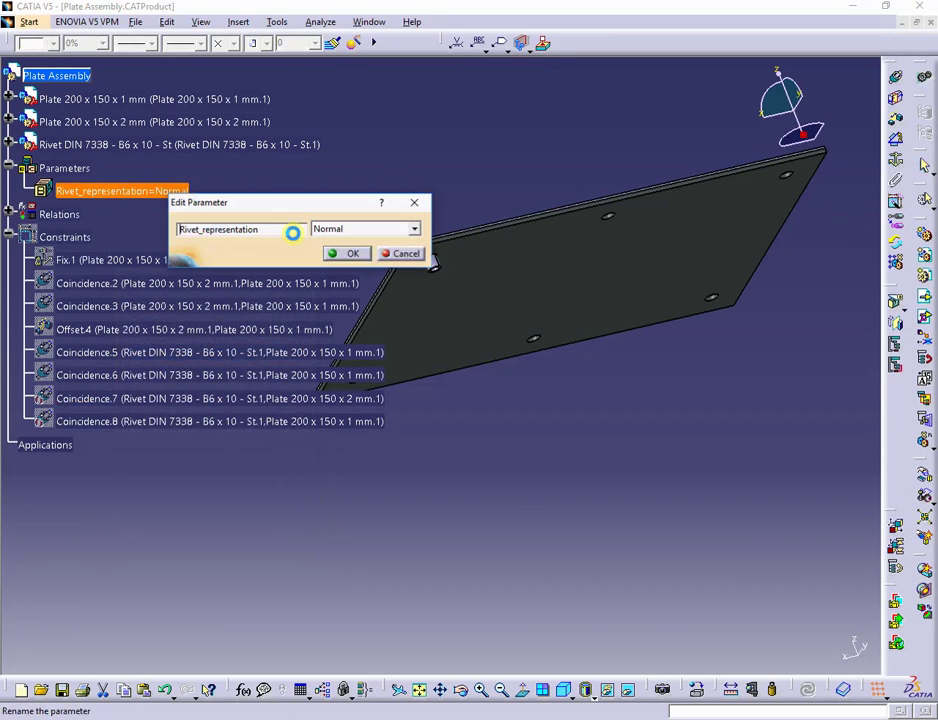
left_click(414, 230)
left_click(325, 257)
left_click(346, 254)
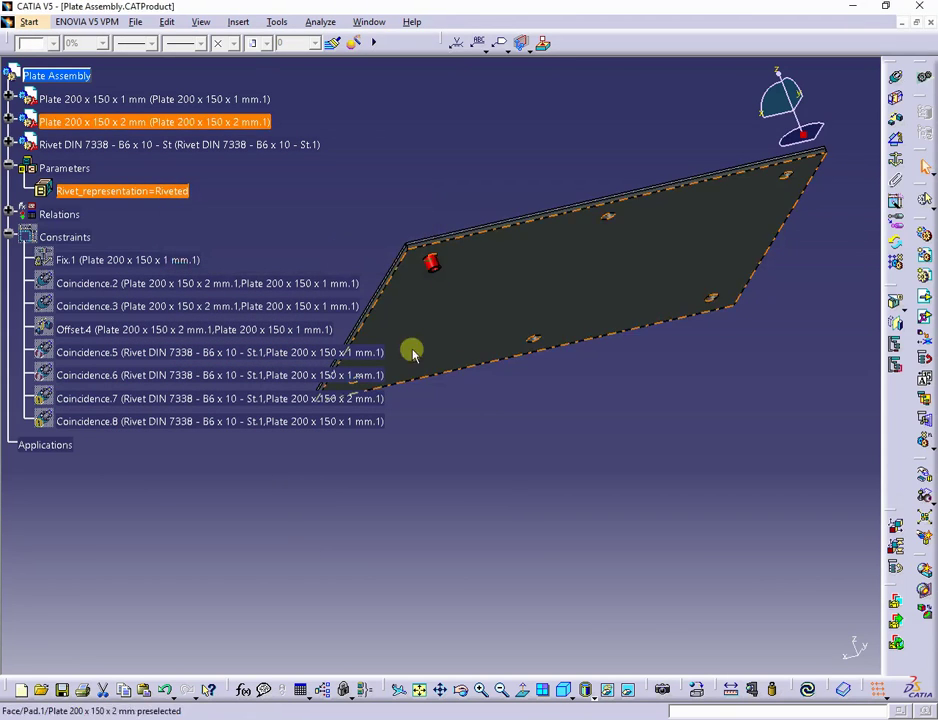
left_click(808, 689)
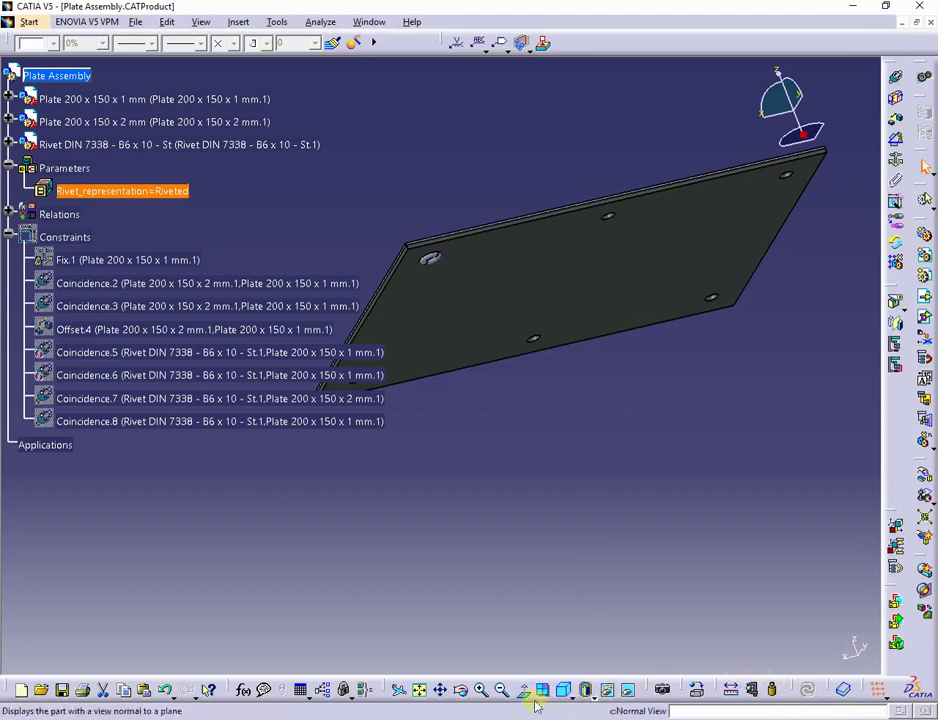
left_click(566, 690)
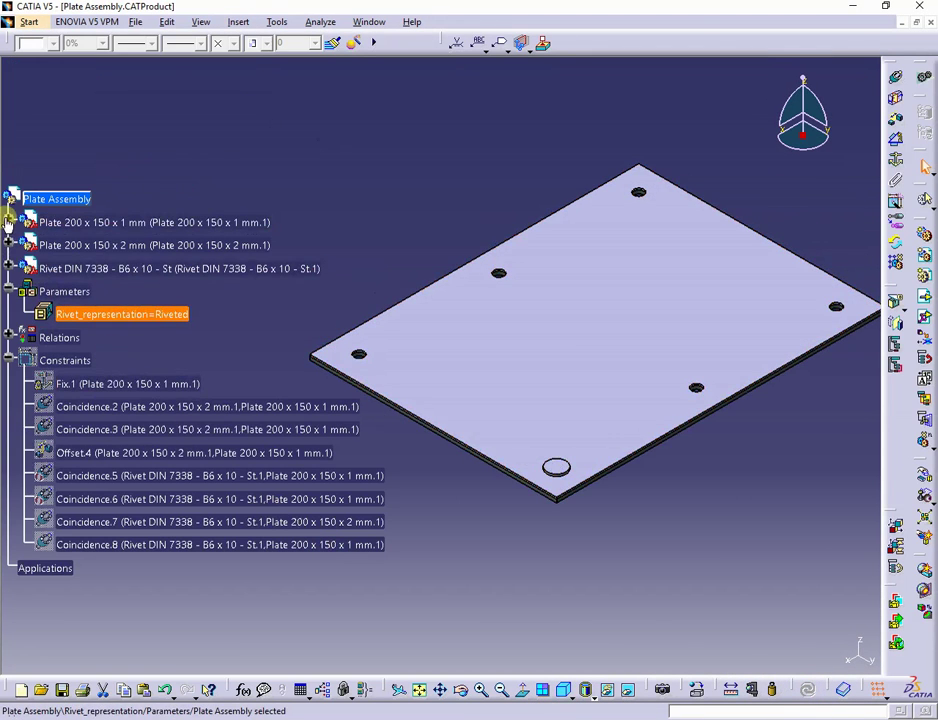
- Copy Pattern_Type=2 from Plate 200x150x1 mm's parameters and paste it into the assembly's Parameters
left_click(9, 222)
left_click(25, 245)
scroll(222, 350, "down", 3)
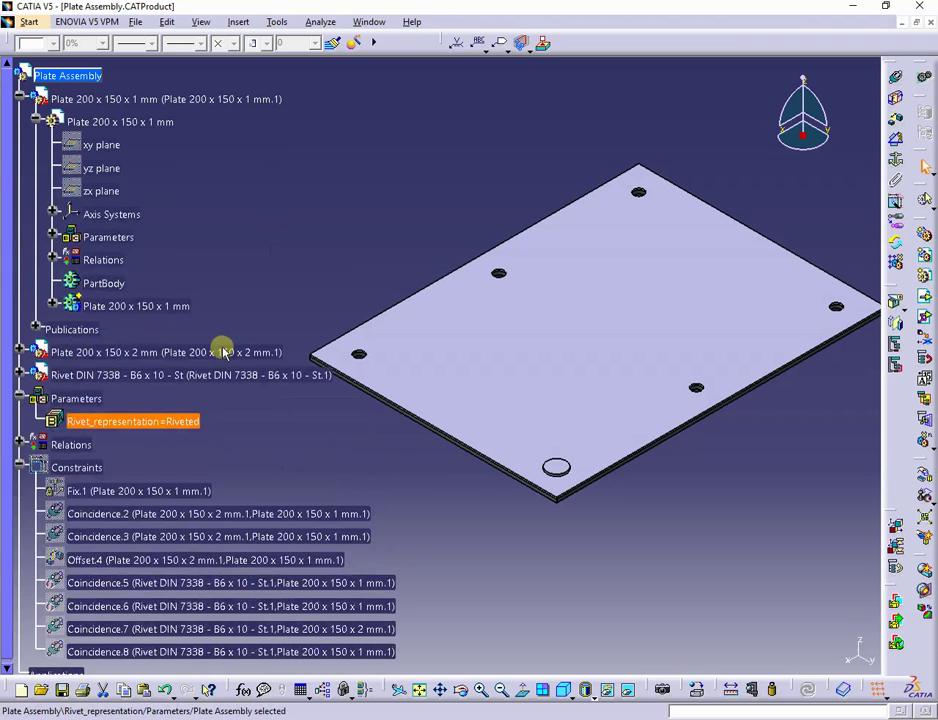
left_click(52, 235)
scroll(237, 293, "down", 3)
right_click(157, 139)
left_click(180, 250)
right_click(97, 309)
left_click(124, 439)
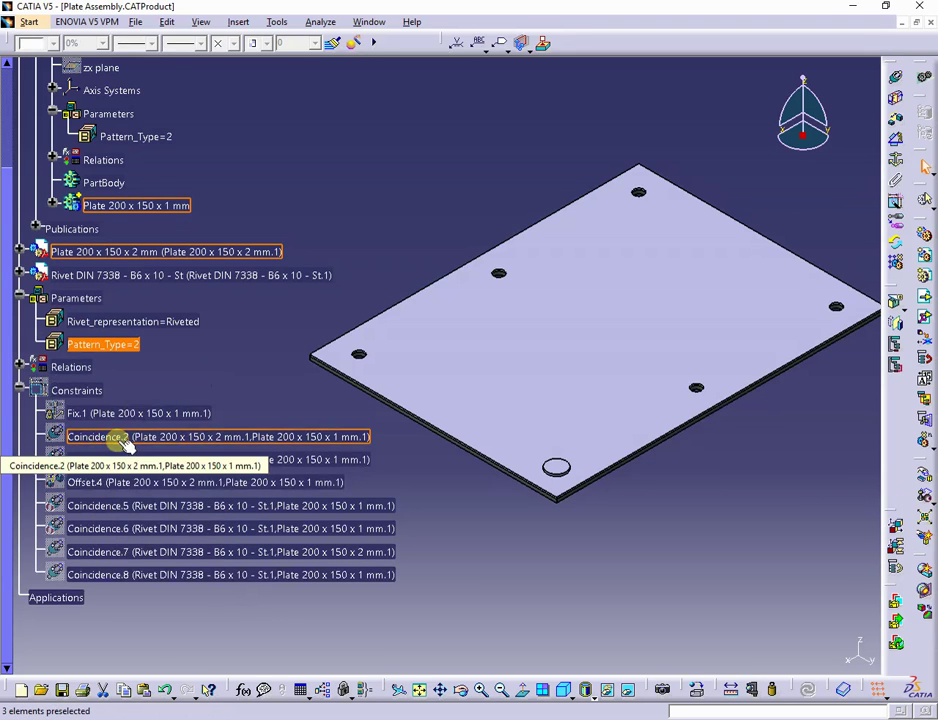
left_click(240, 371)
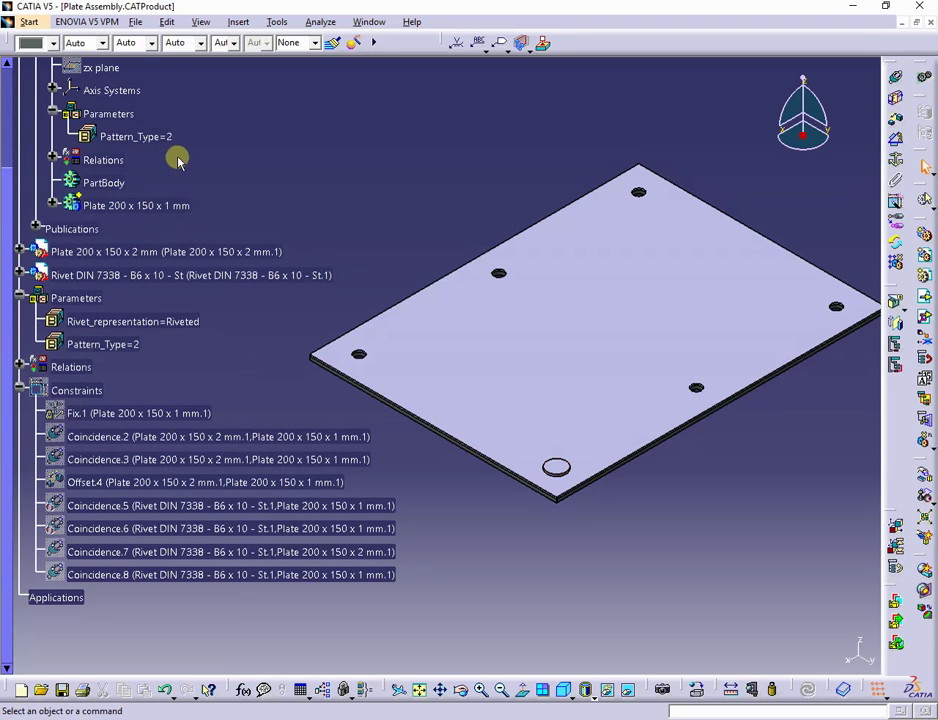
- Link the 1 mm plate's Pattern_Type to the assembly's Pattern_Type parameter with a formula
scroll(180, 160, "up", 4)
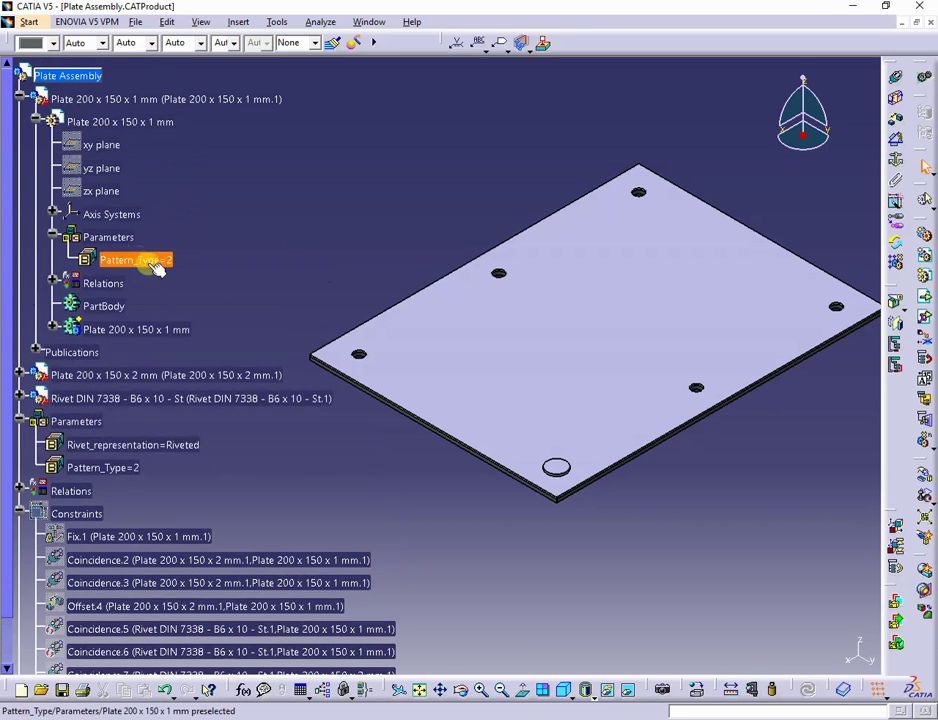
right_click(148, 262)
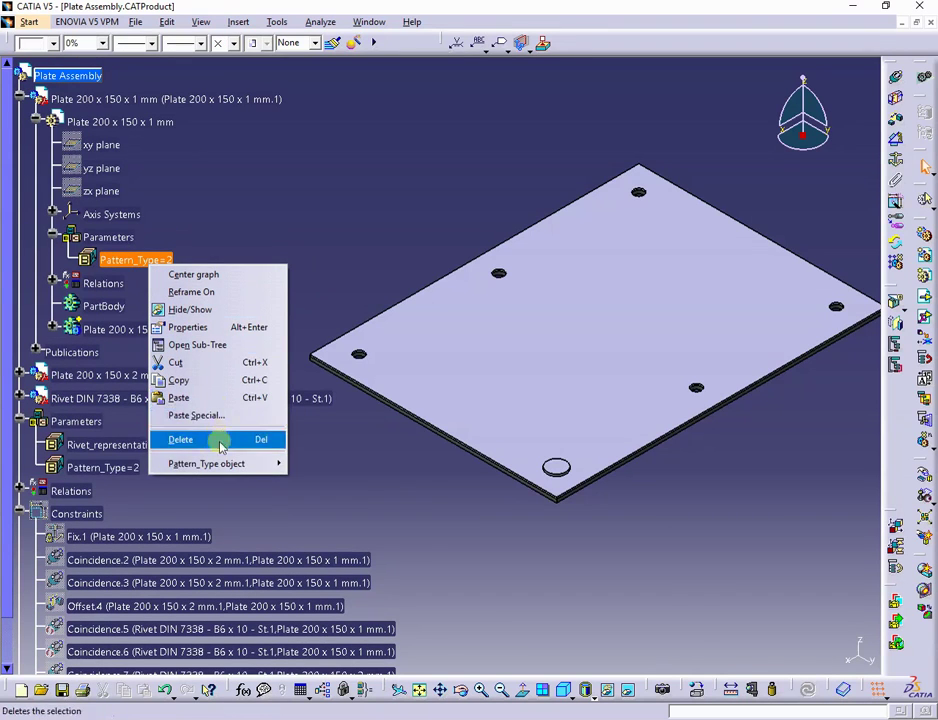
mouse_move(226, 463)
left_click(335, 498)
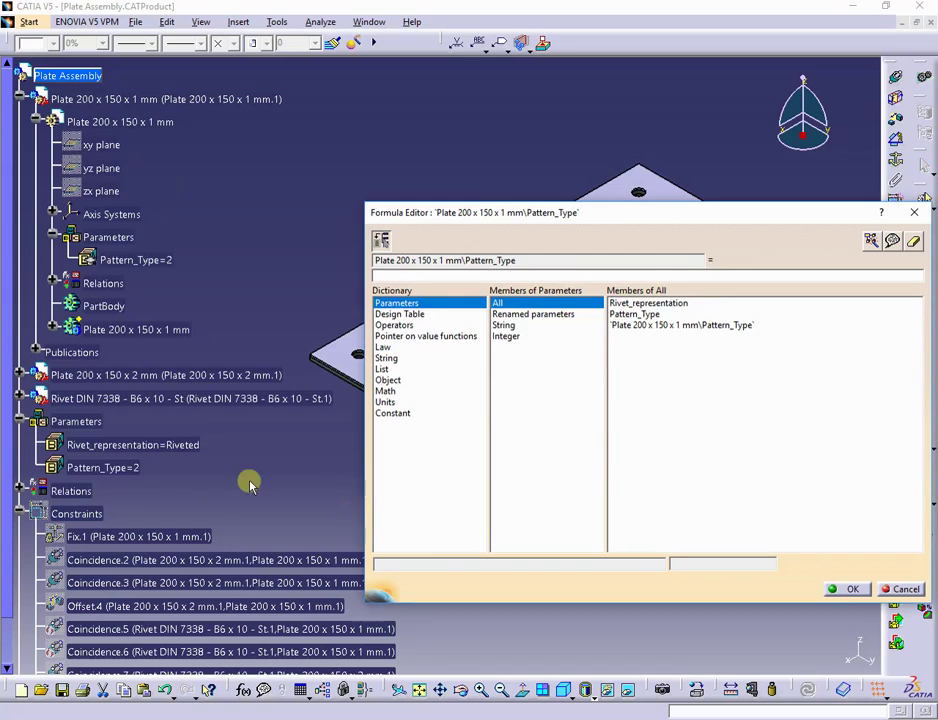
left_click(110, 467)
left_click(848, 589)
left_click(591, 399)
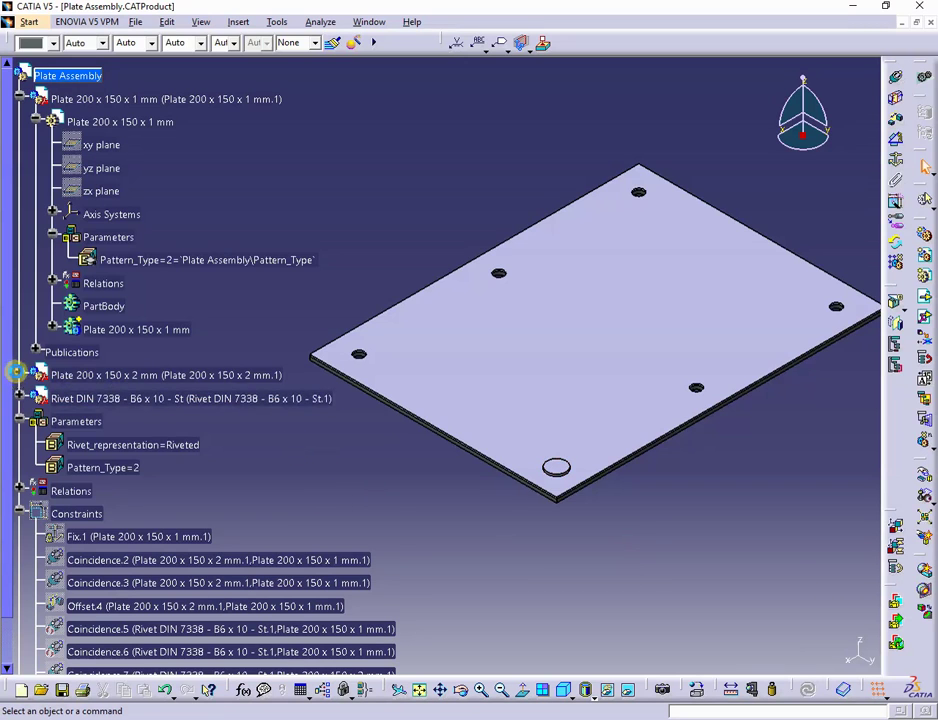
- Expand the 2 mm plate's parameters and link its Pattern_Type to the assembly's Pattern_Type
left_click(16, 372)
scroll(150, 368, "down", 3)
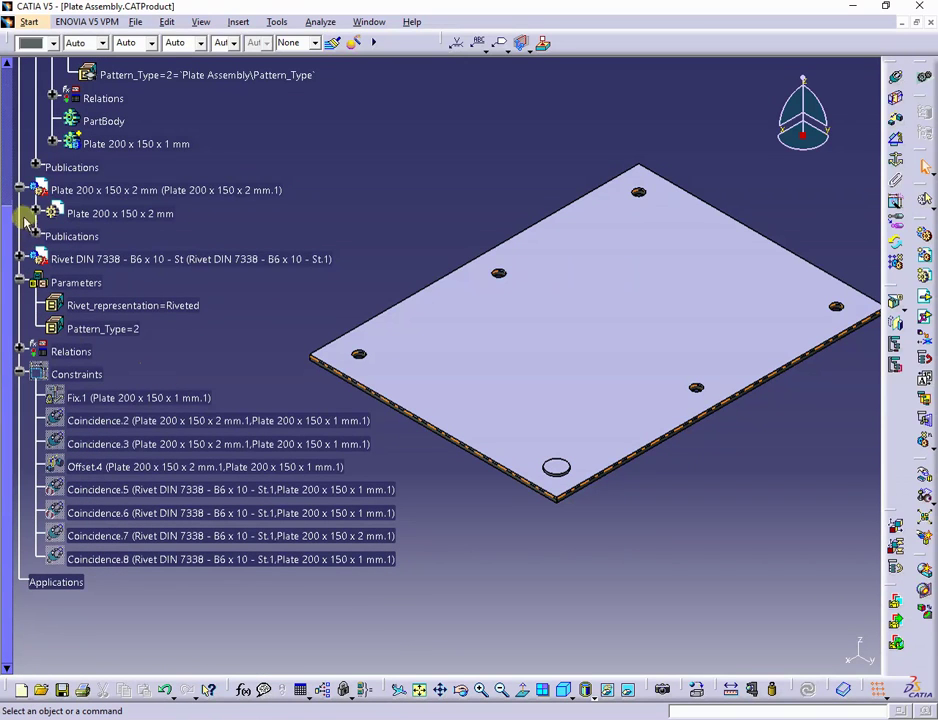
left_click(34, 213)
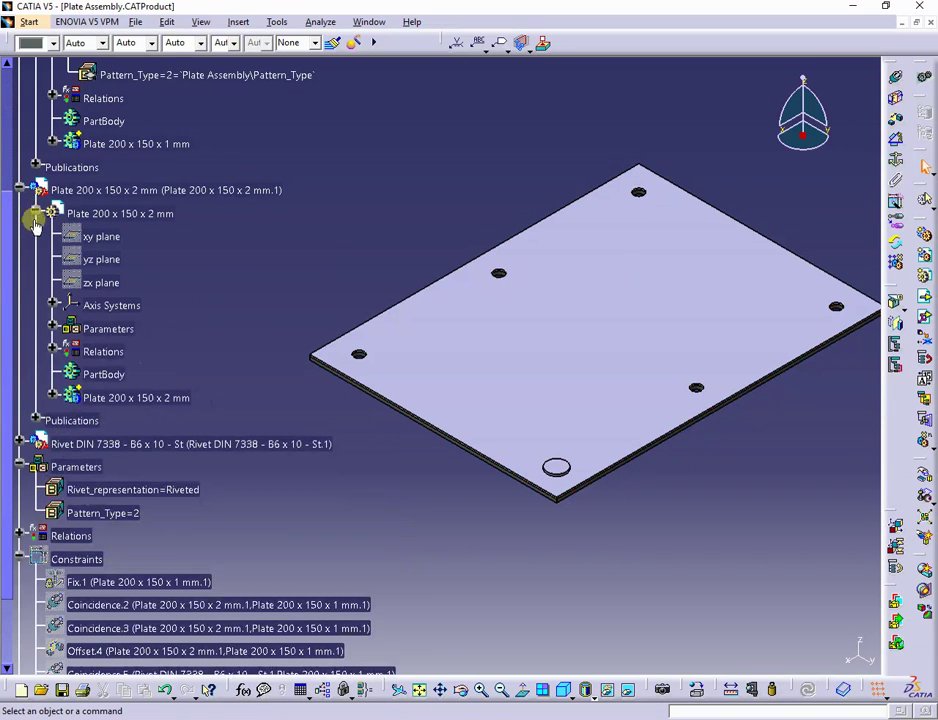
left_click(50, 328)
scroll(287, 347, "down", 2)
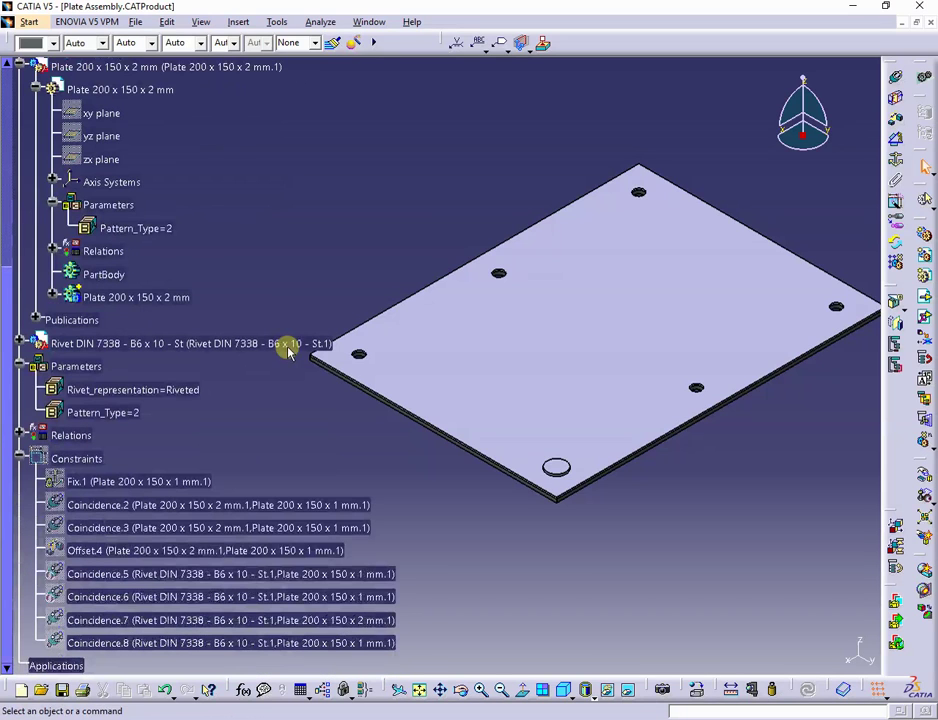
left_click(160, 230)
right_click(160, 230)
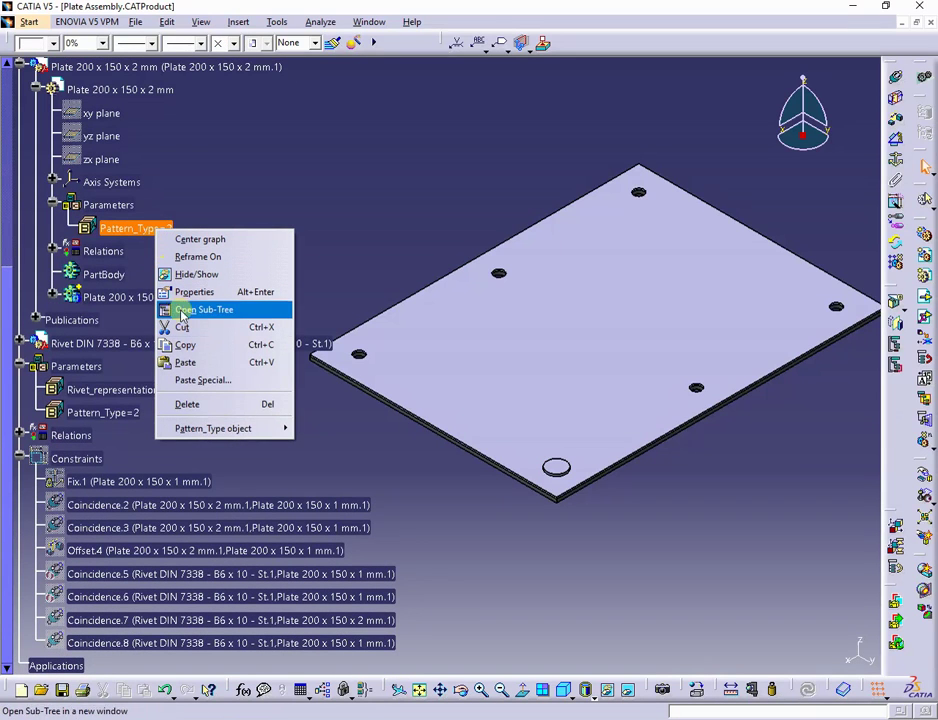
mouse_move(247, 427)
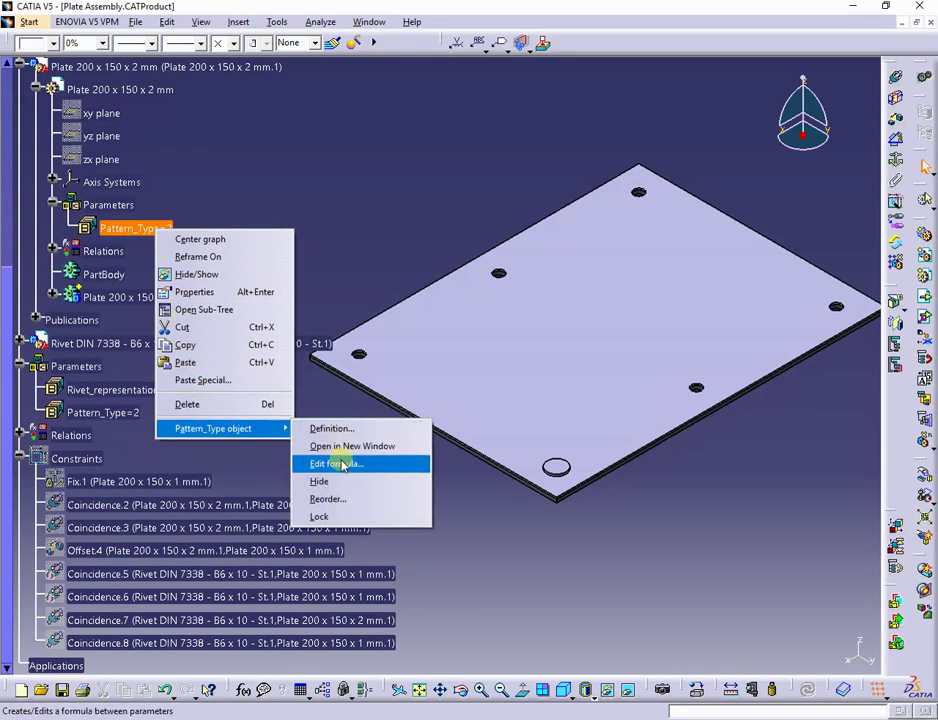
left_click(386, 463)
left_click(125, 412)
left_click(834, 590)
left_click(588, 400)
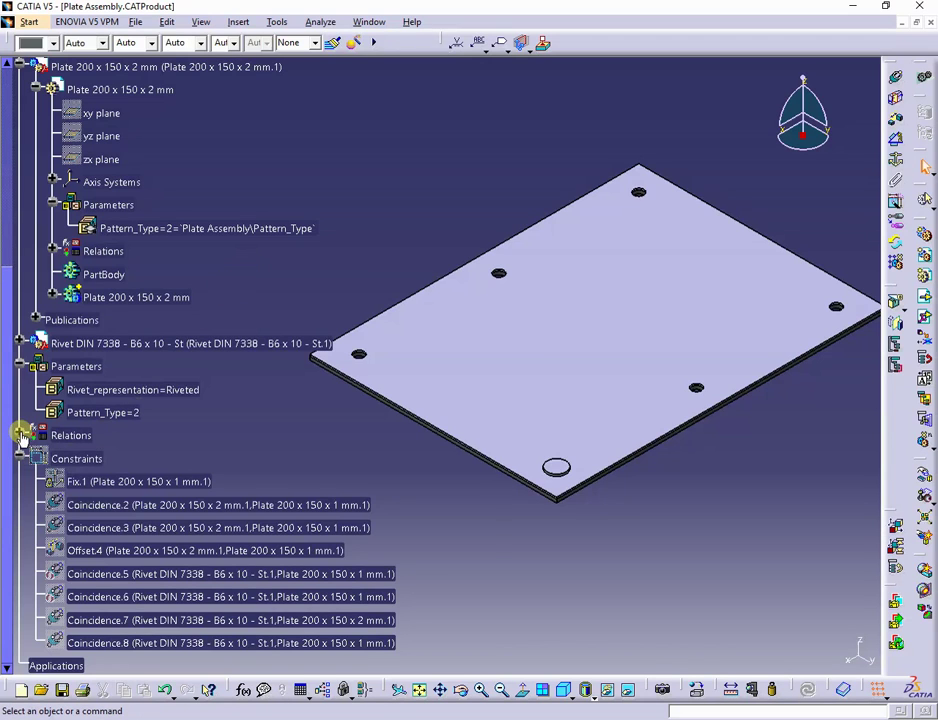
- Show Formula.1–Formula.7 under Relations, then collapse both plate branches and Relations
left_click(20, 435)
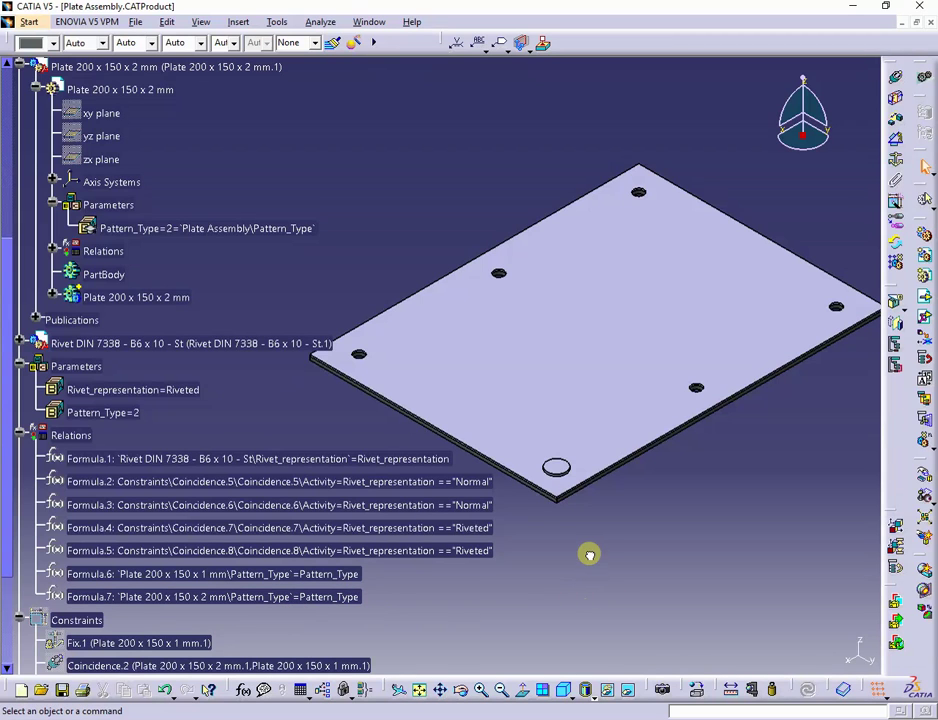
scroll(329, 224, "up", 10)
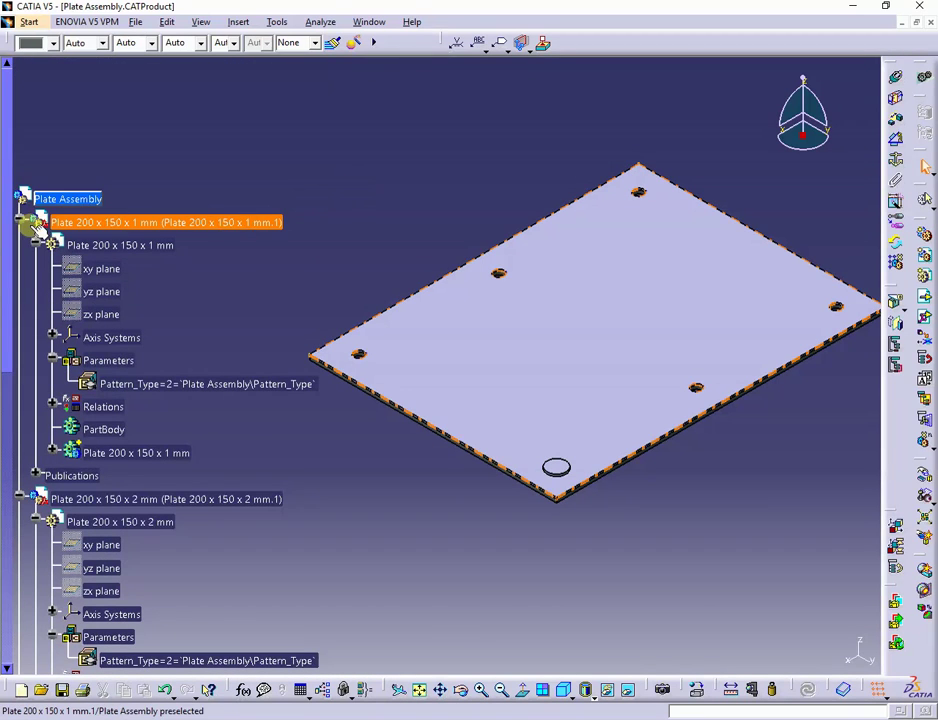
left_click(18, 222)
left_click(18, 245)
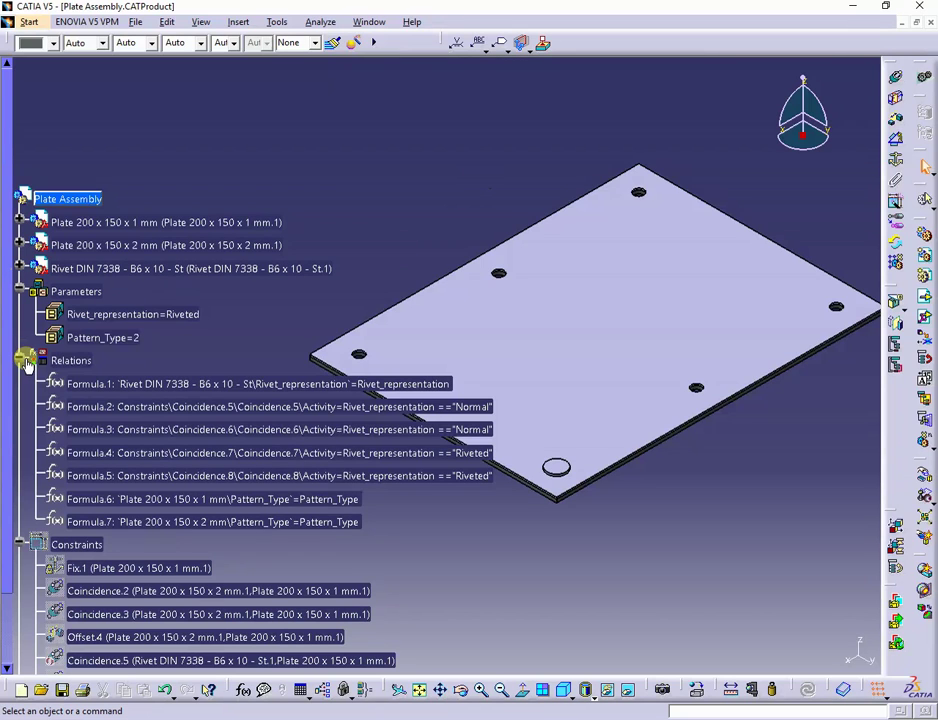
left_click(21, 362)
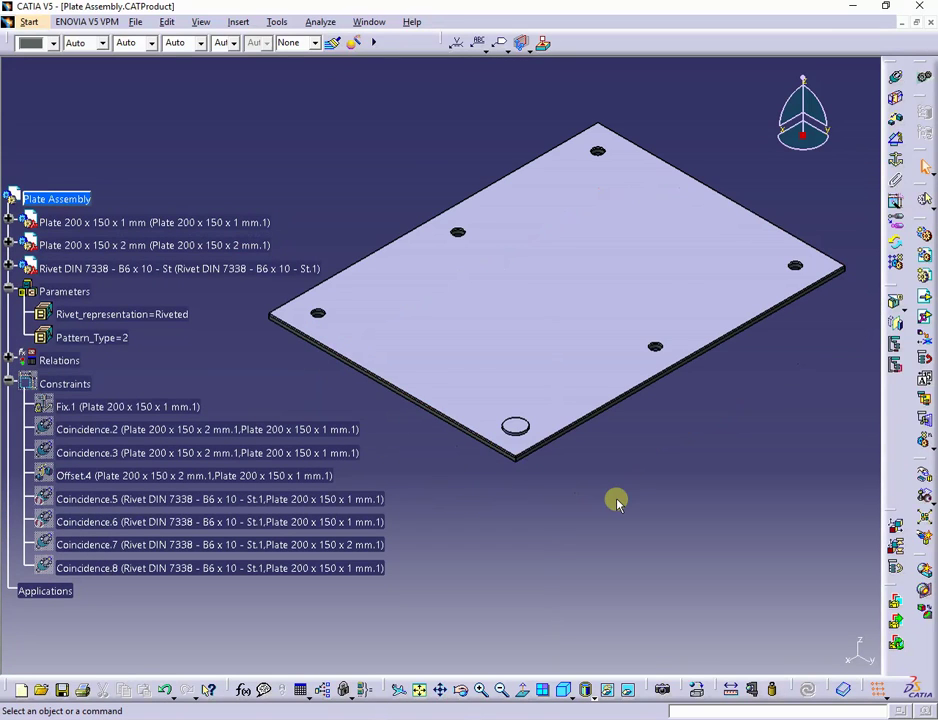
- Reuse the 1 mm plate's RectPattern.1 to place four Rivet instances, St.1 to St.4
left_click(896, 263)
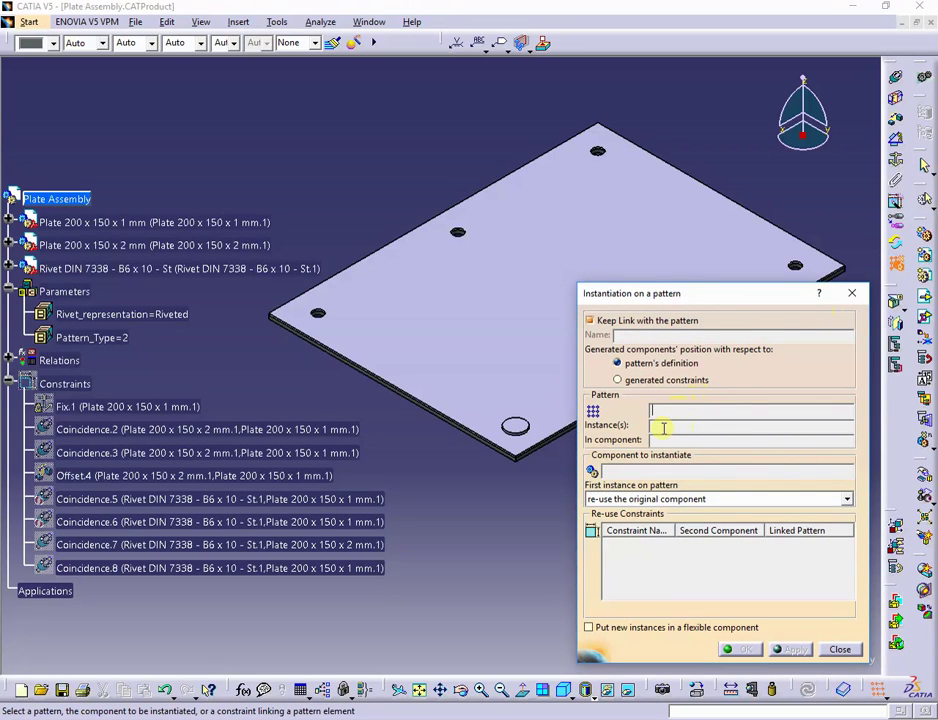
left_click(8, 222)
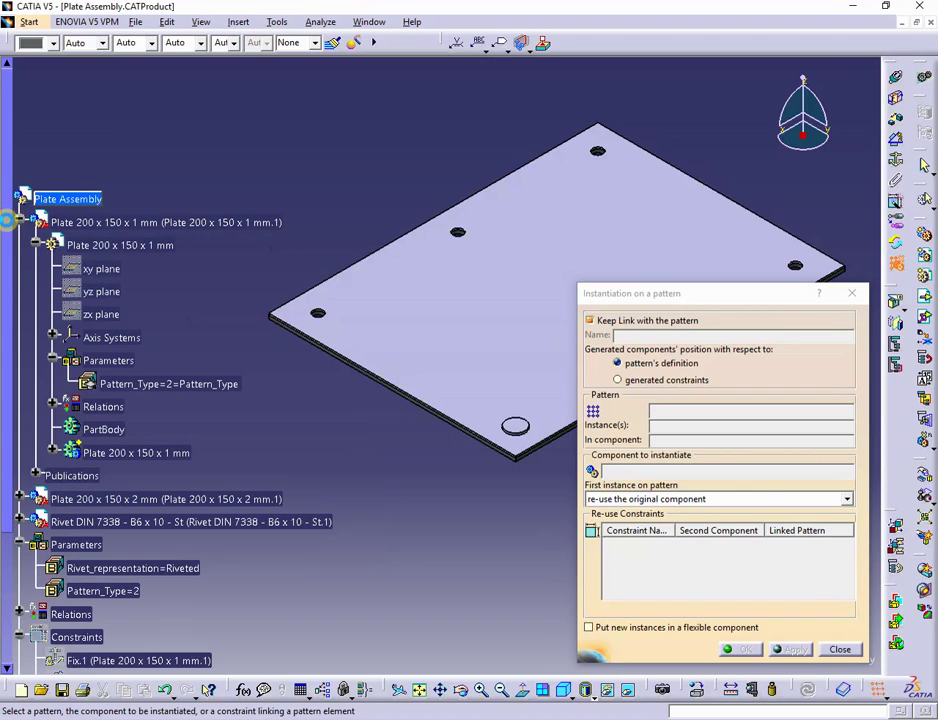
left_click(52, 453)
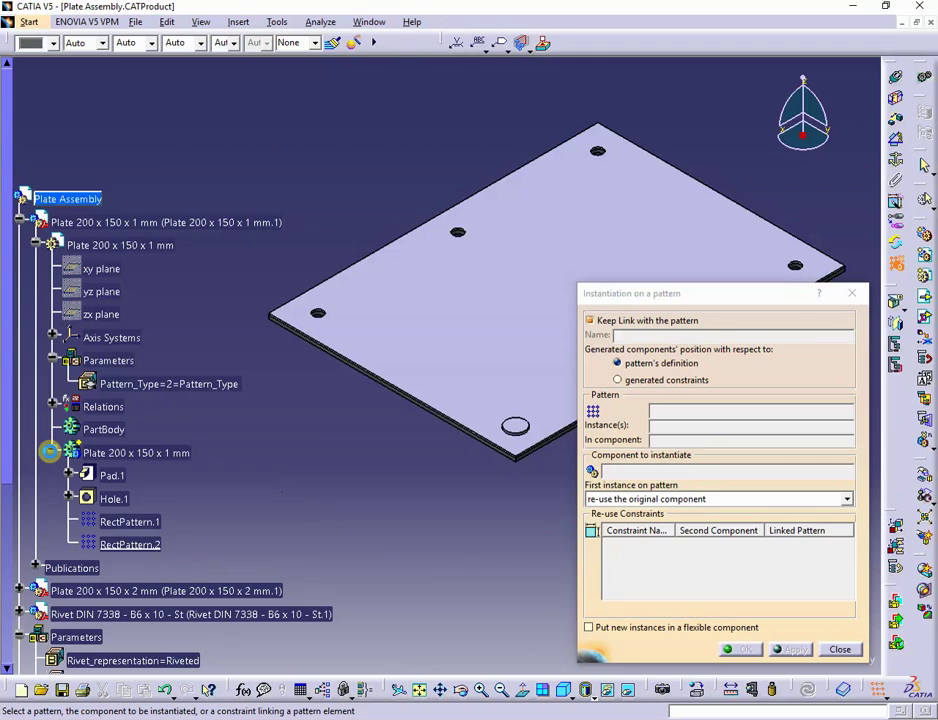
left_click(138, 522)
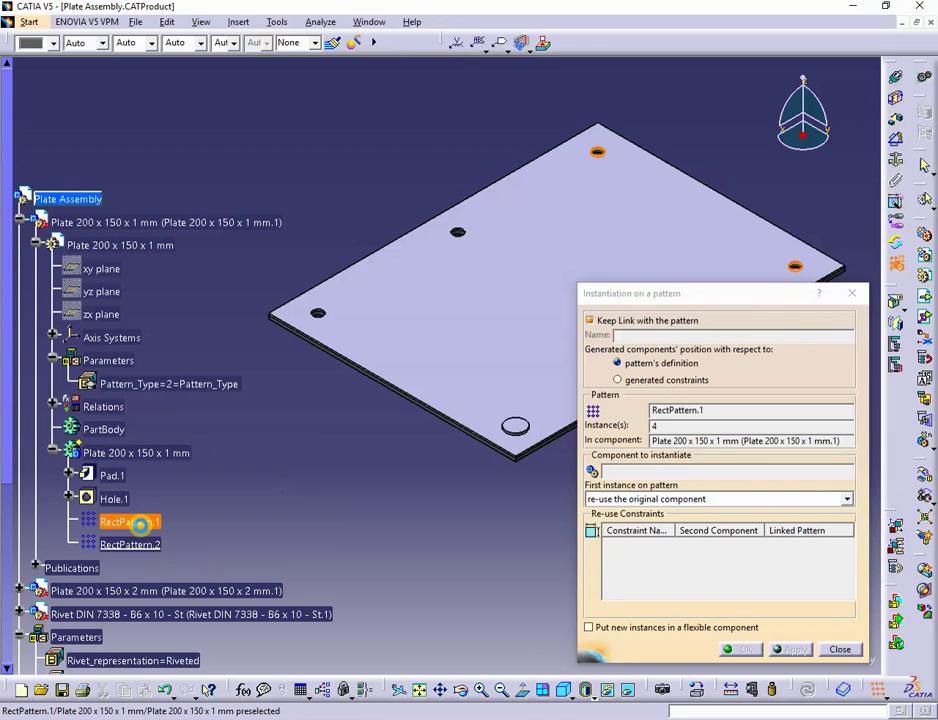
left_click(627, 473)
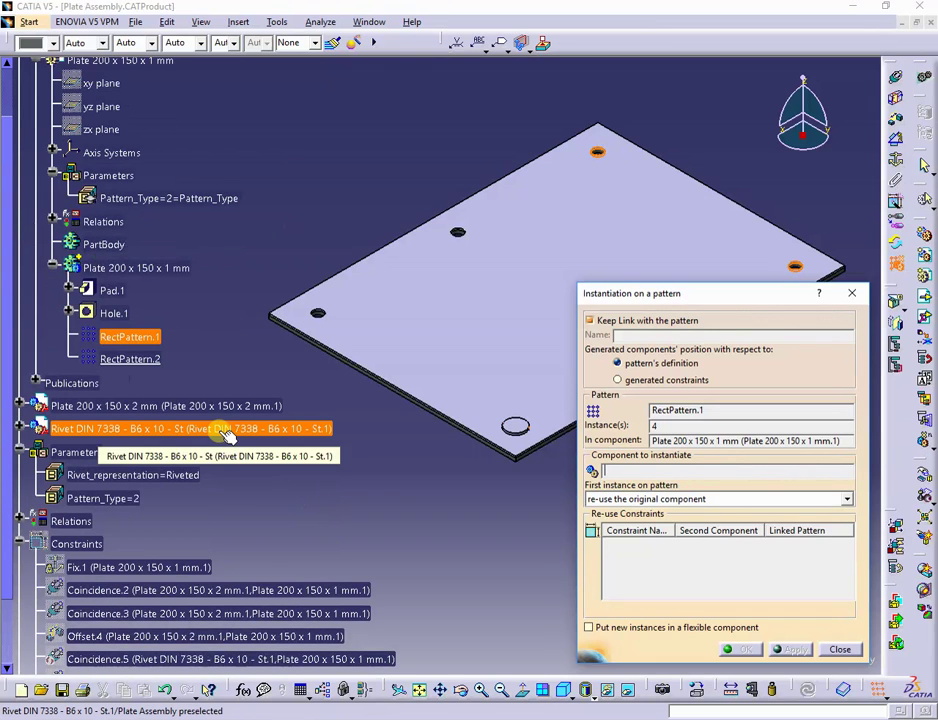
left_click(226, 434)
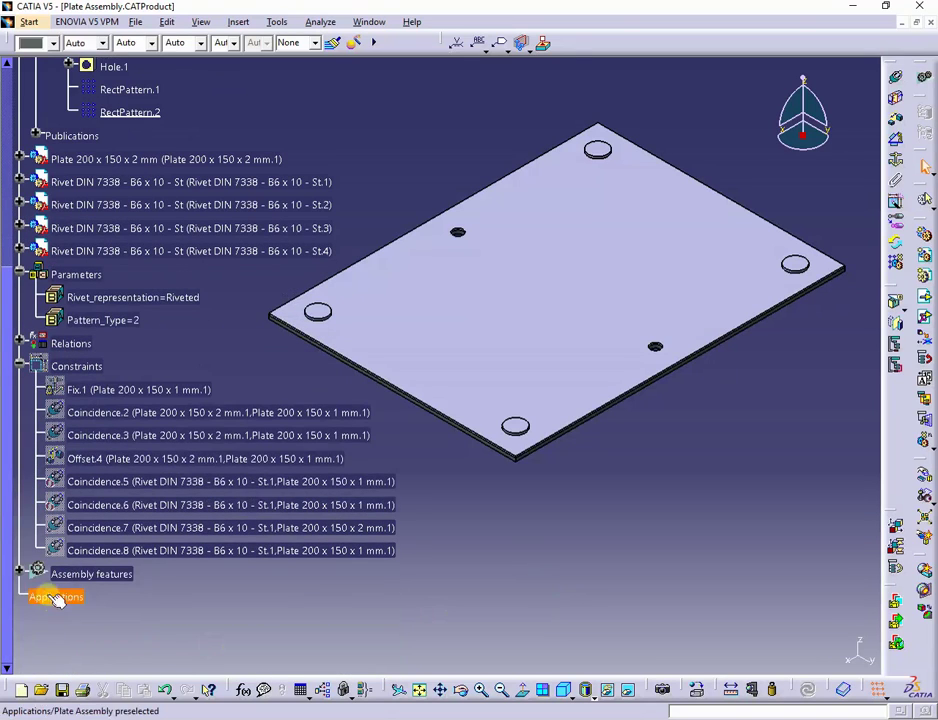
- Expand Assembly features to inspect the contents of Reused Rectangular Pattern.1
left_click(18, 570)
left_click(140, 605)
left_click(34, 596)
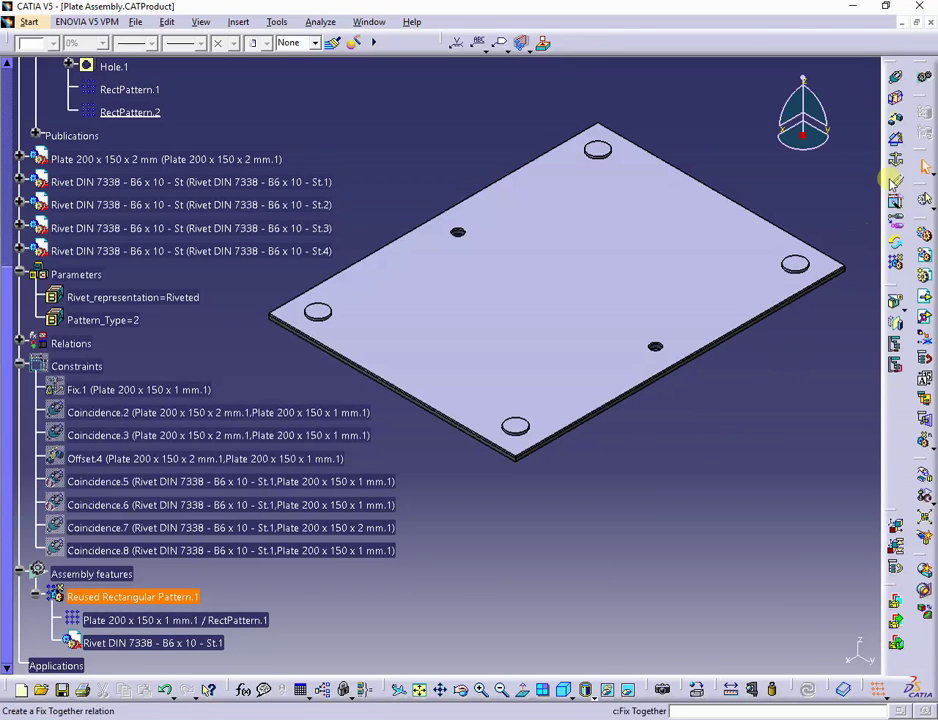
- Reuse RectPattern.2 with rivet St.1 to add rivets St.5 to St.7
left_click(895, 264)
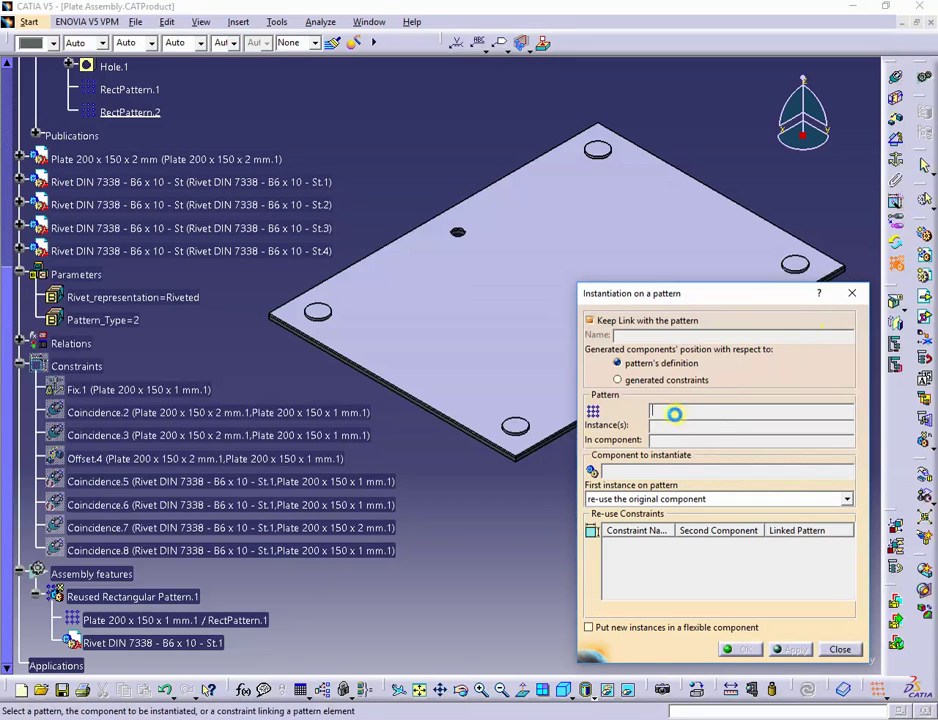
left_click(145, 113)
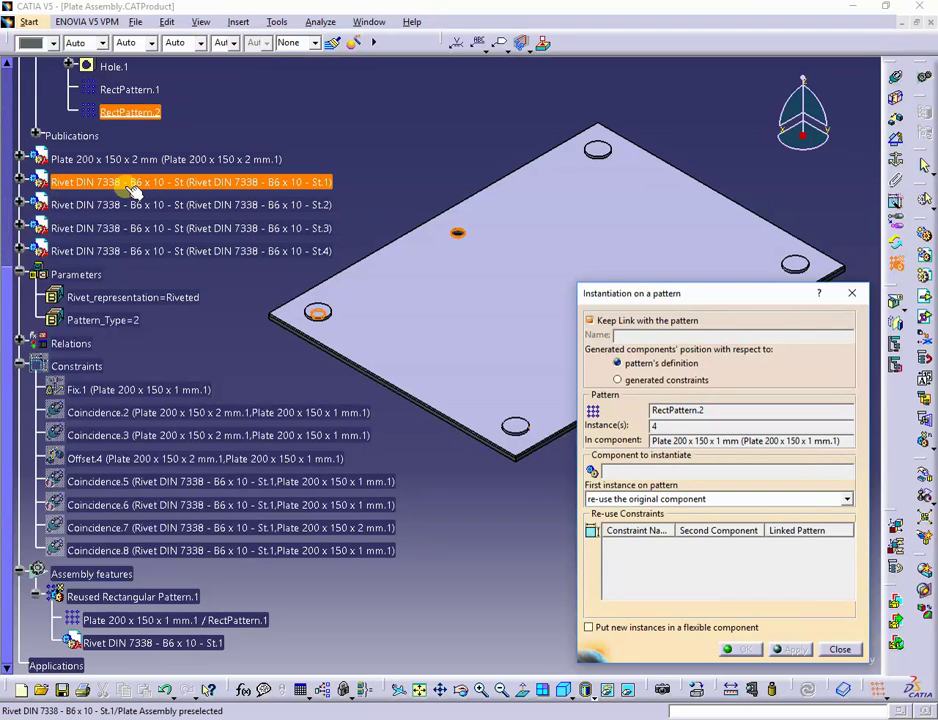
left_click(131, 187)
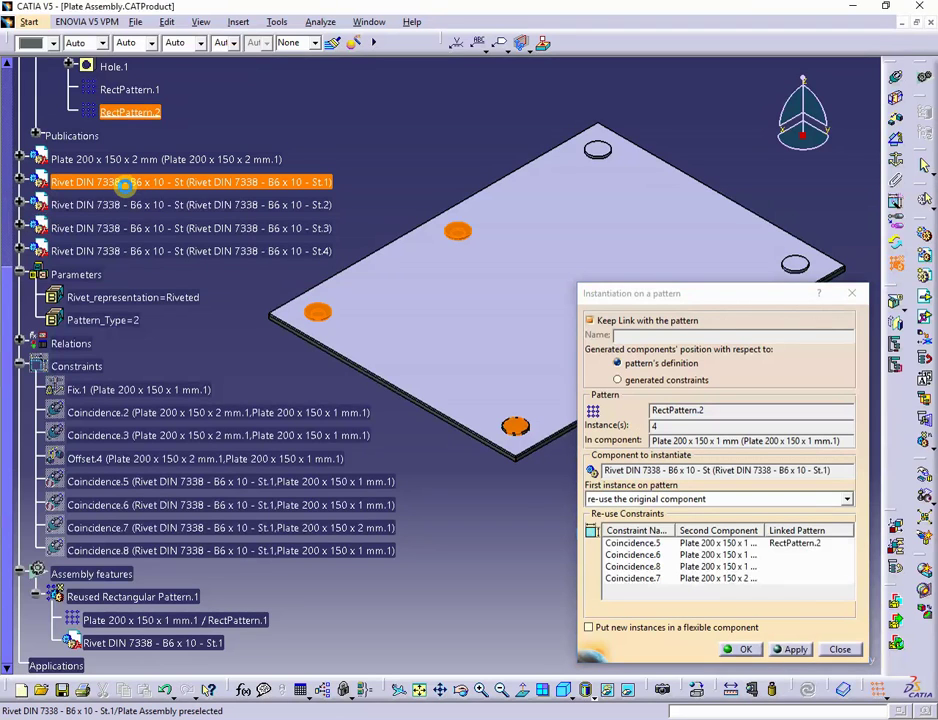
left_click(745, 650)
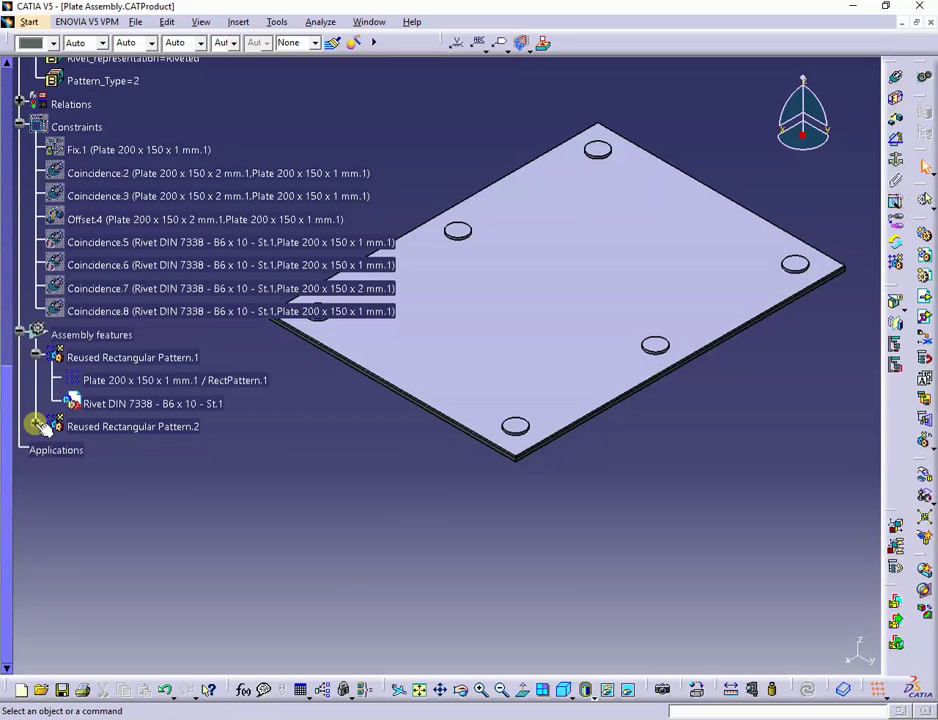
left_click(37, 424)
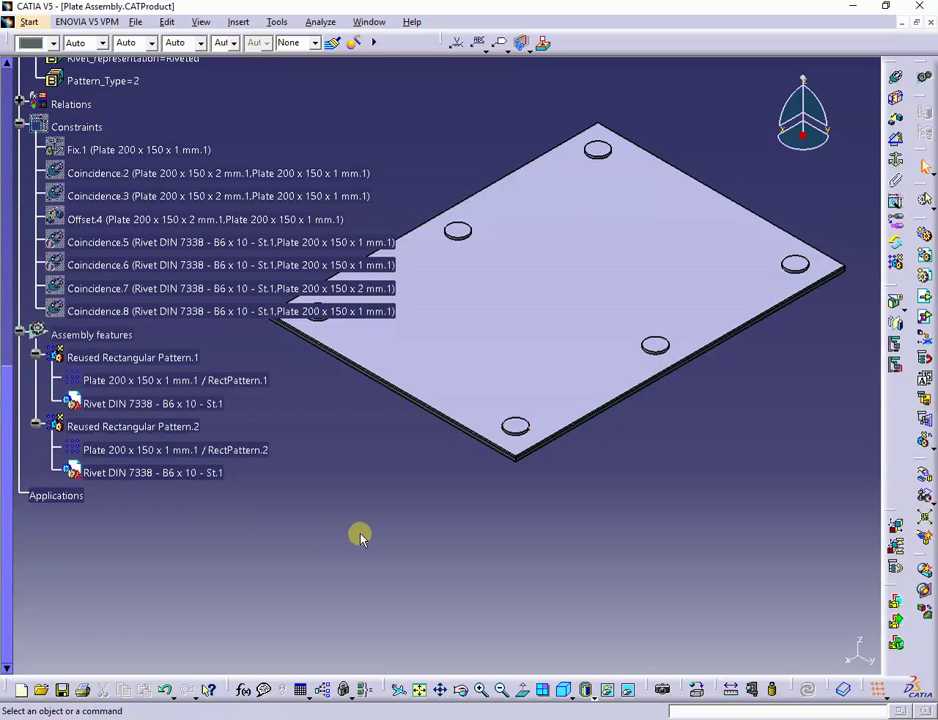
scroll(306, 483, "up", 8)
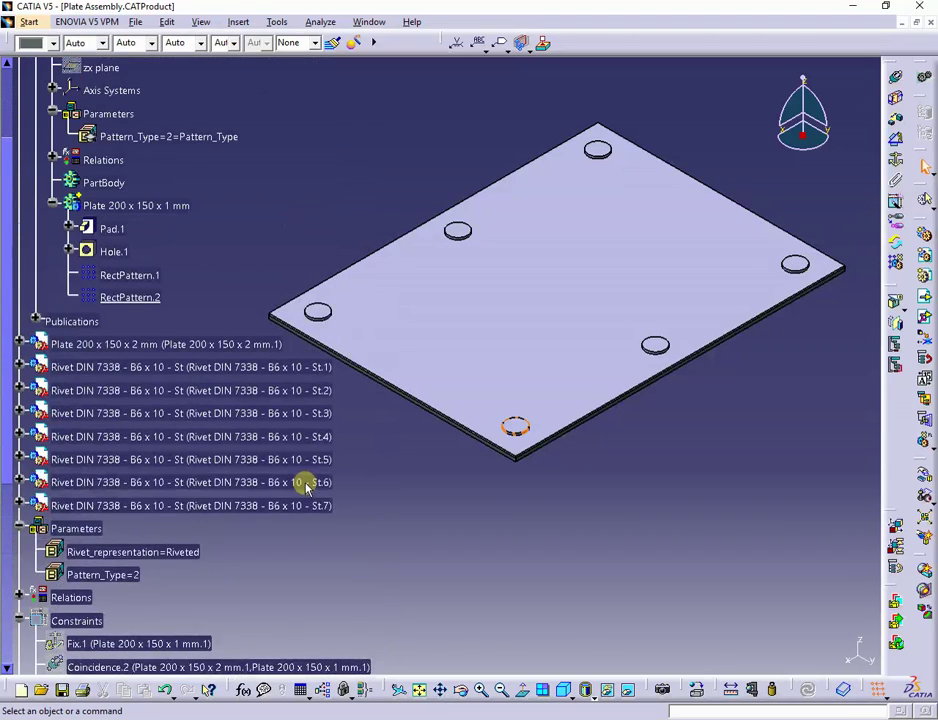
scroll(310, 483, "up", 5)
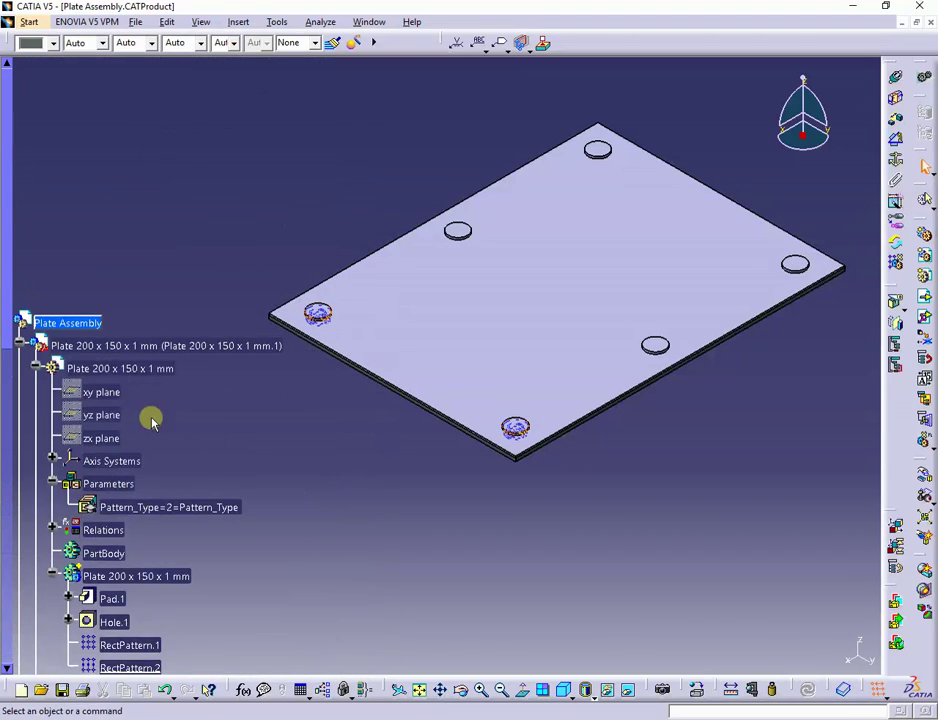
left_click(20, 346)
scroll(341, 509, "down", 4)
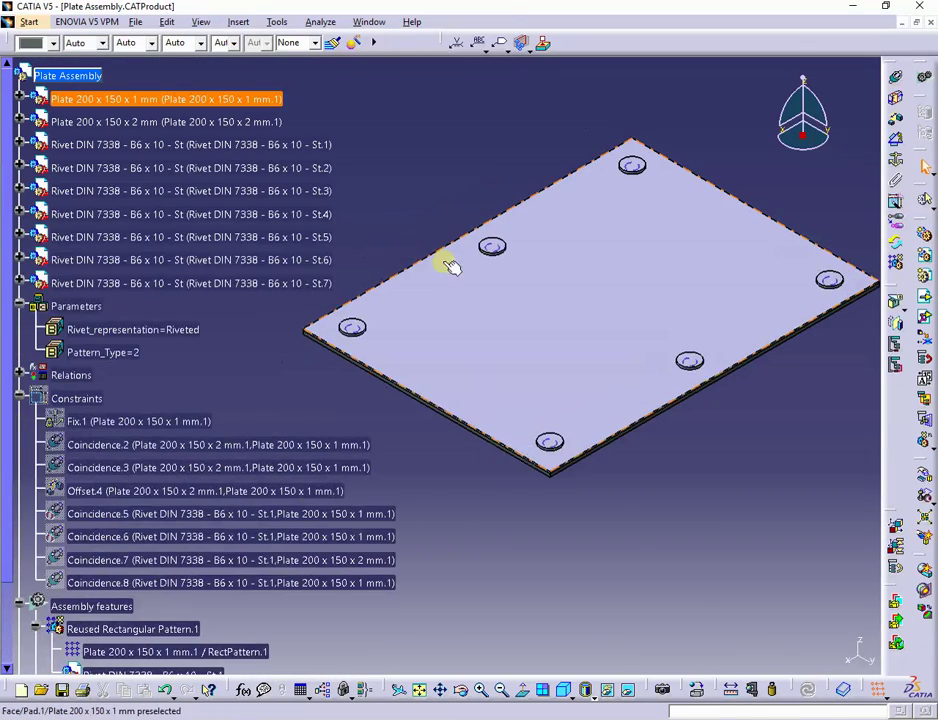
left_click(320, 22)
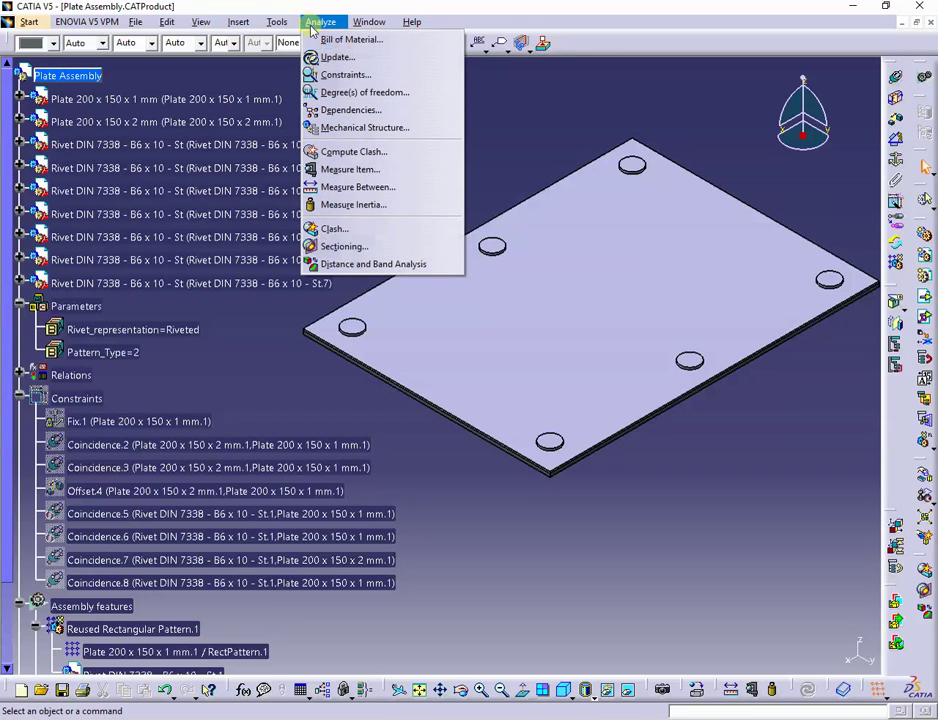
left_click(340, 74)
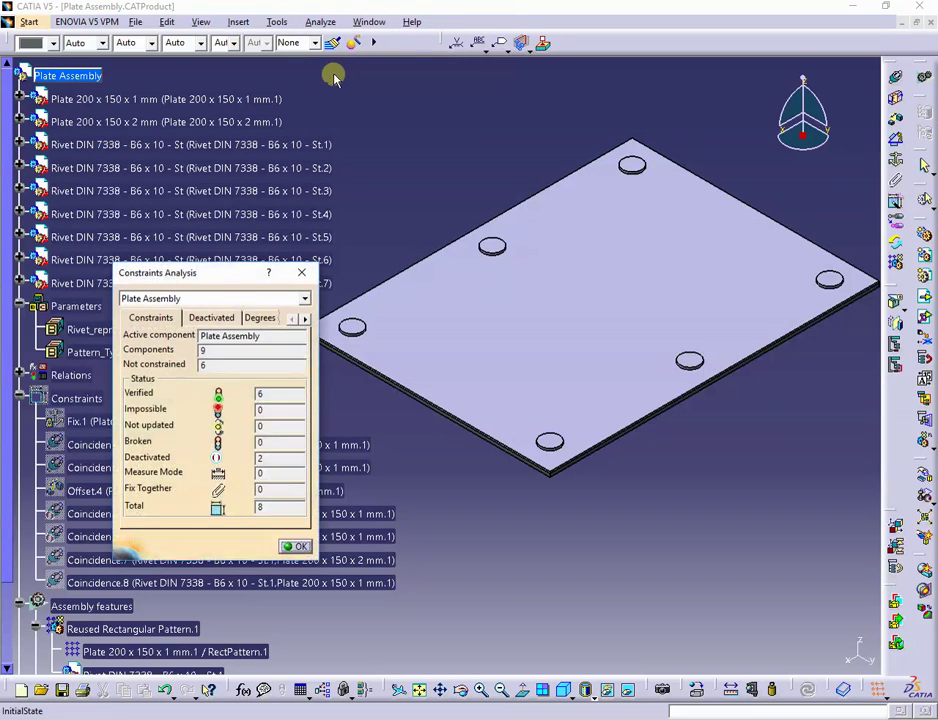
left_click(214, 318)
left_click(176, 352)
left_click(182, 361)
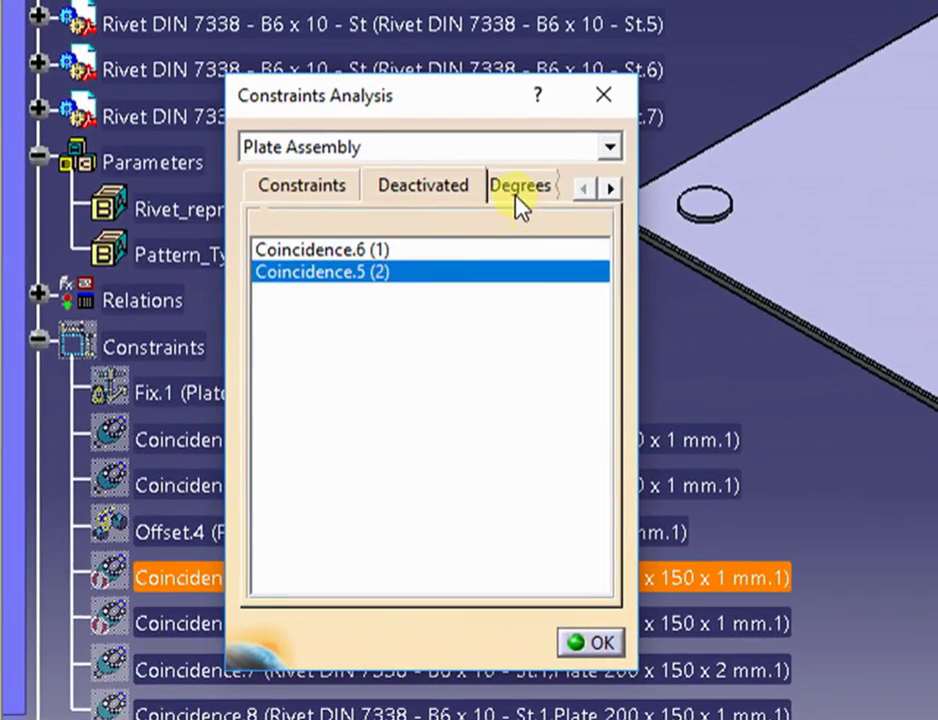
left_click(519, 186)
left_click(356, 255)
double_click(366, 278)
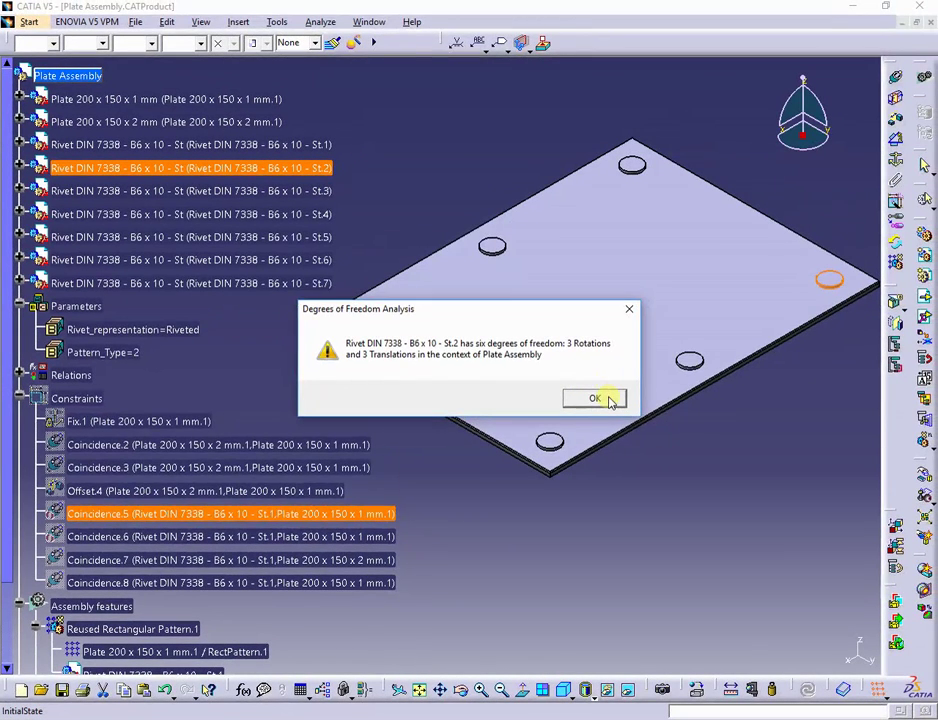
left_click(596, 398)
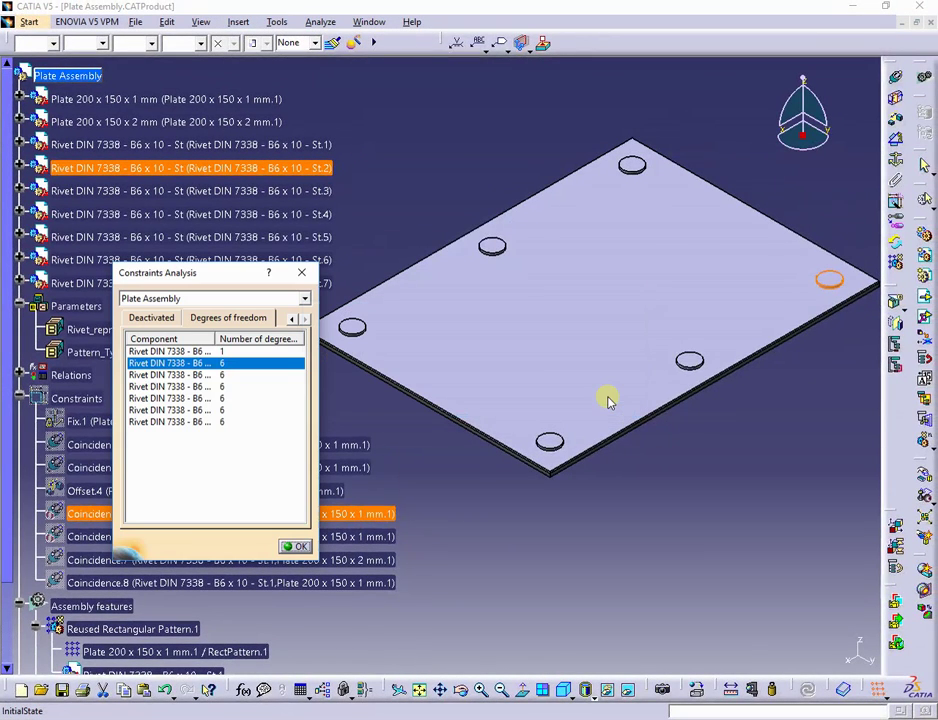
left_click(296, 548)
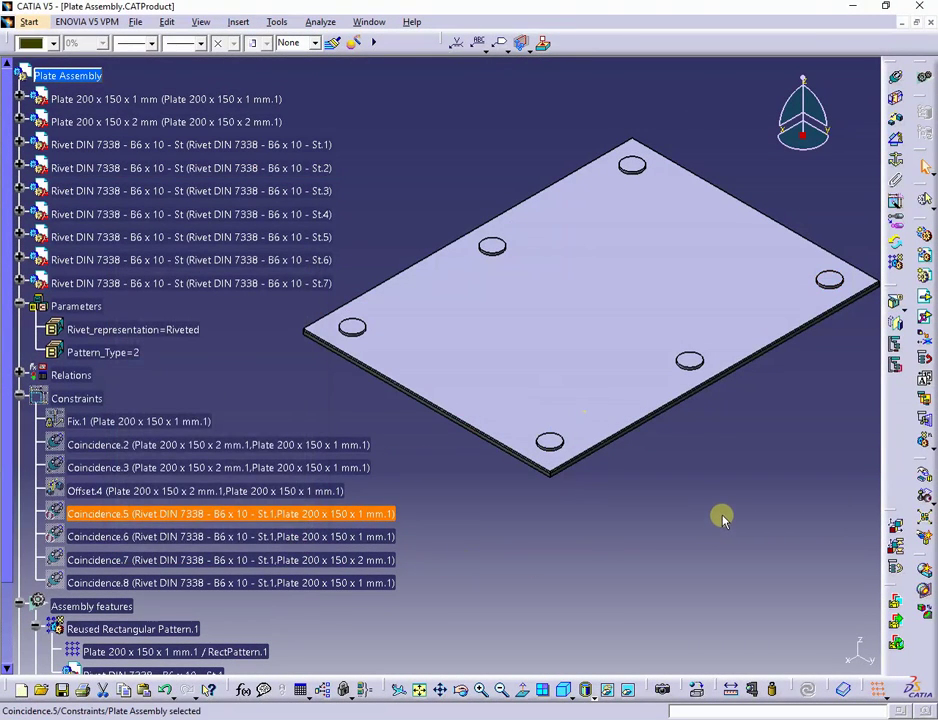
middle_click_drag(722, 516, 810, 323)
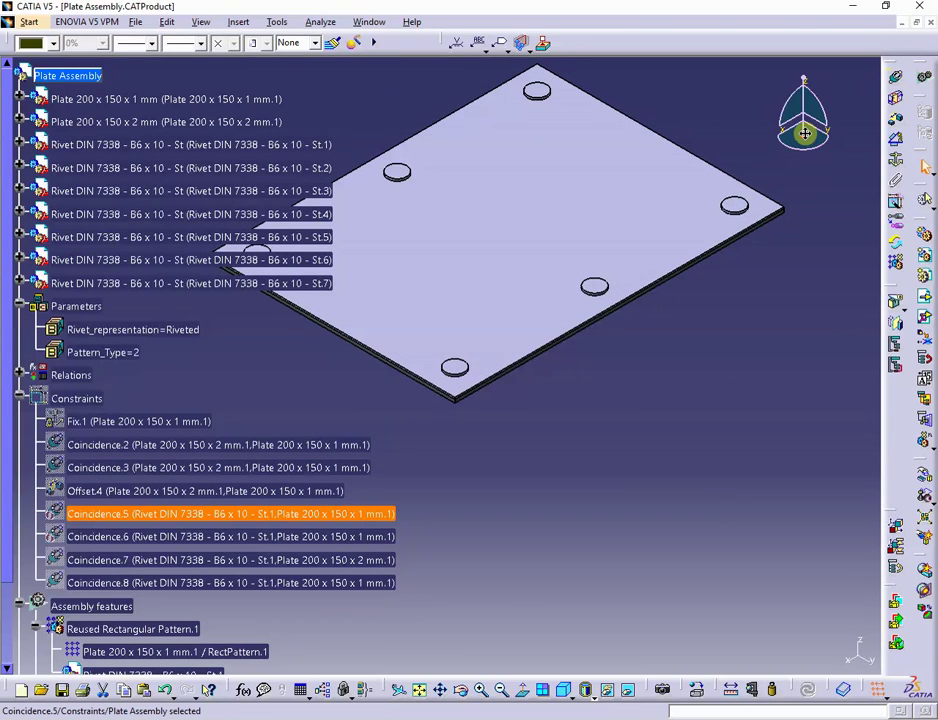
mouse_move(804, 133)
left_mouse_down()
mouse_move(733, 182)
mouse_move(731, 203)
mouse_move(766, 209)
mouse_move(852, 273)
mouse_move(804, 125)
left_mouse_up()
left_click(763, 378)
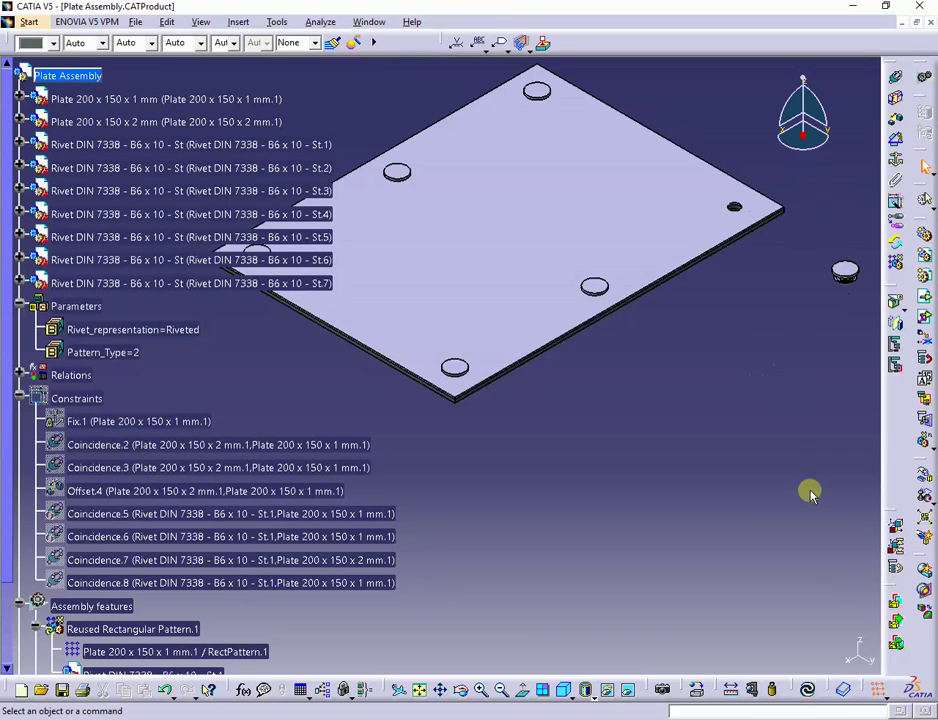
left_click(807, 690)
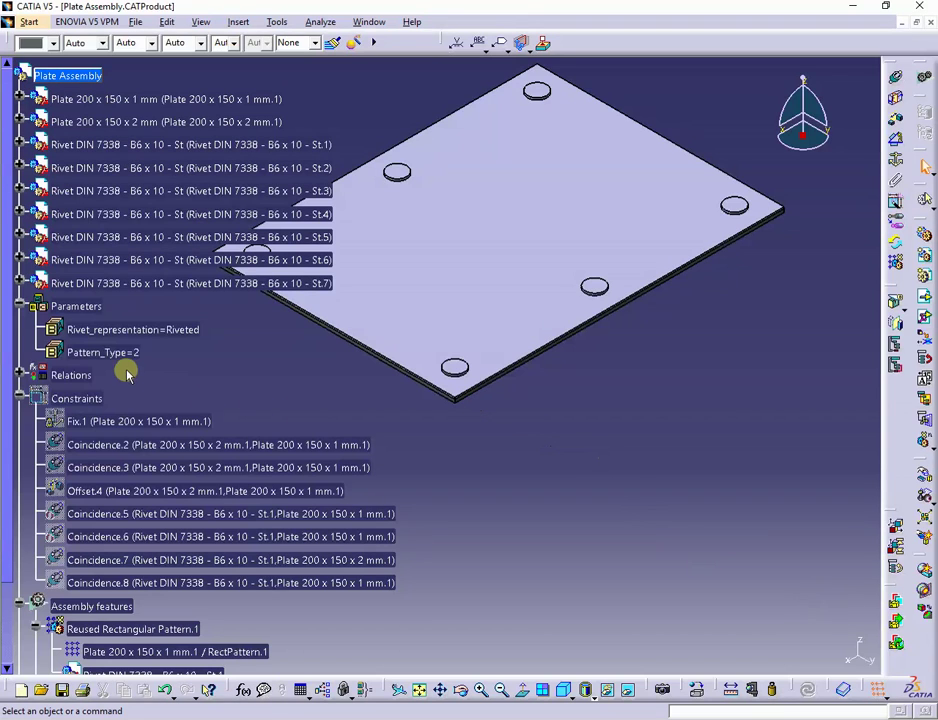
- Set Pattern_Type to 3 and update all to regenerate the rivets
scroll(155, 367, "up", 2)
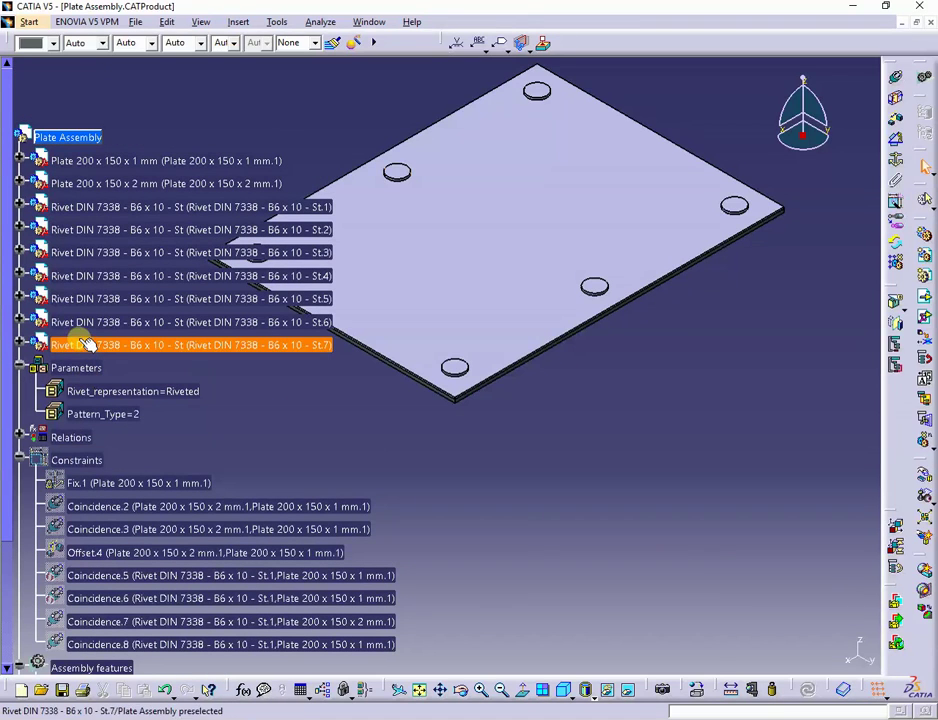
double_click(137, 420)
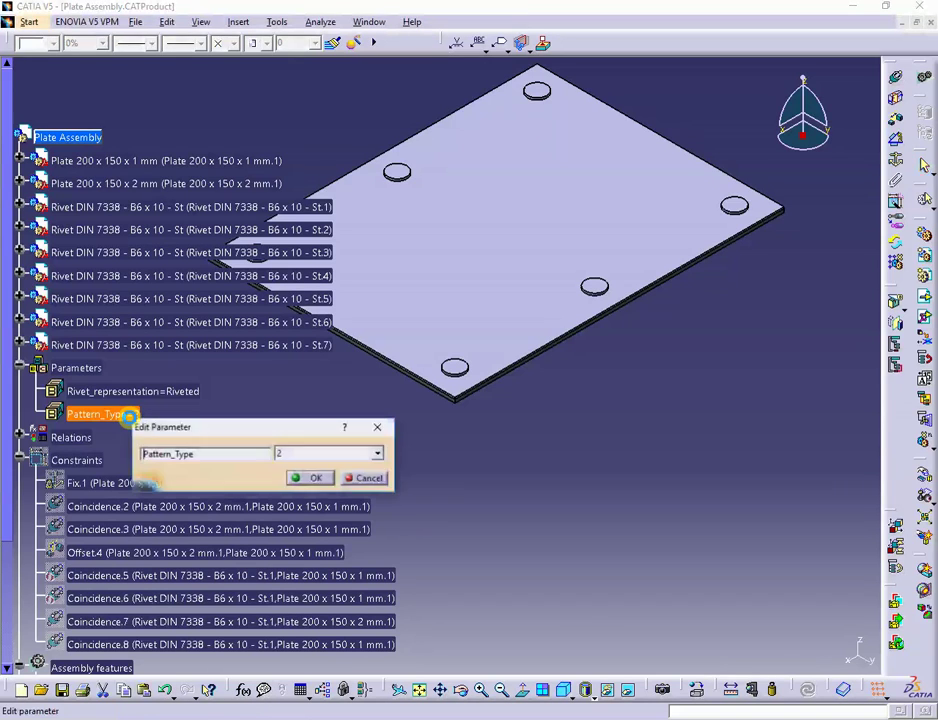
left_click(380, 453)
left_click(318, 478)
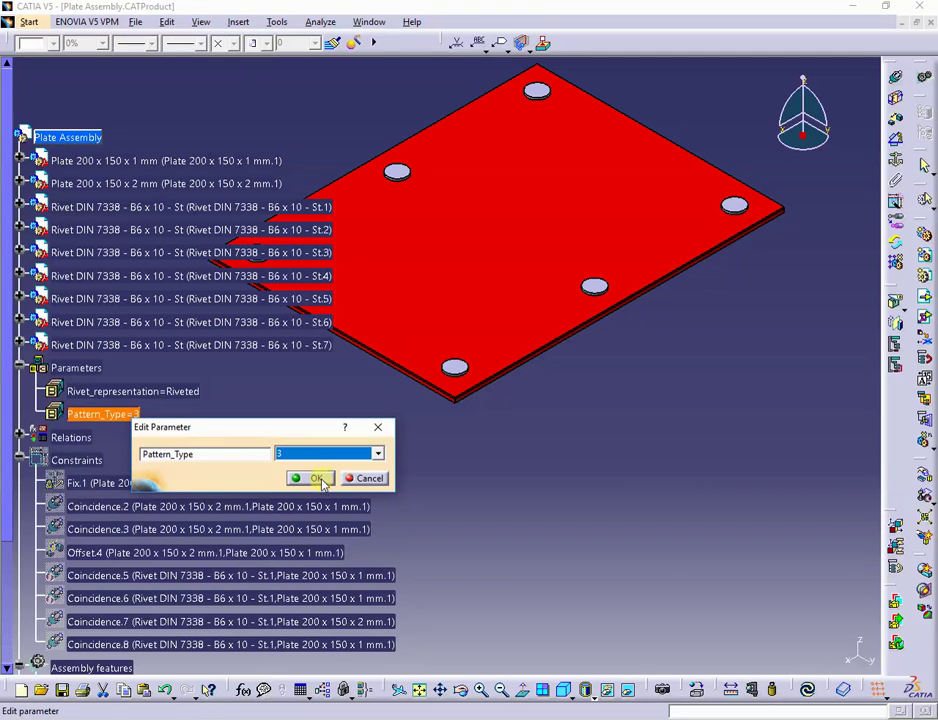
left_click(318, 479)
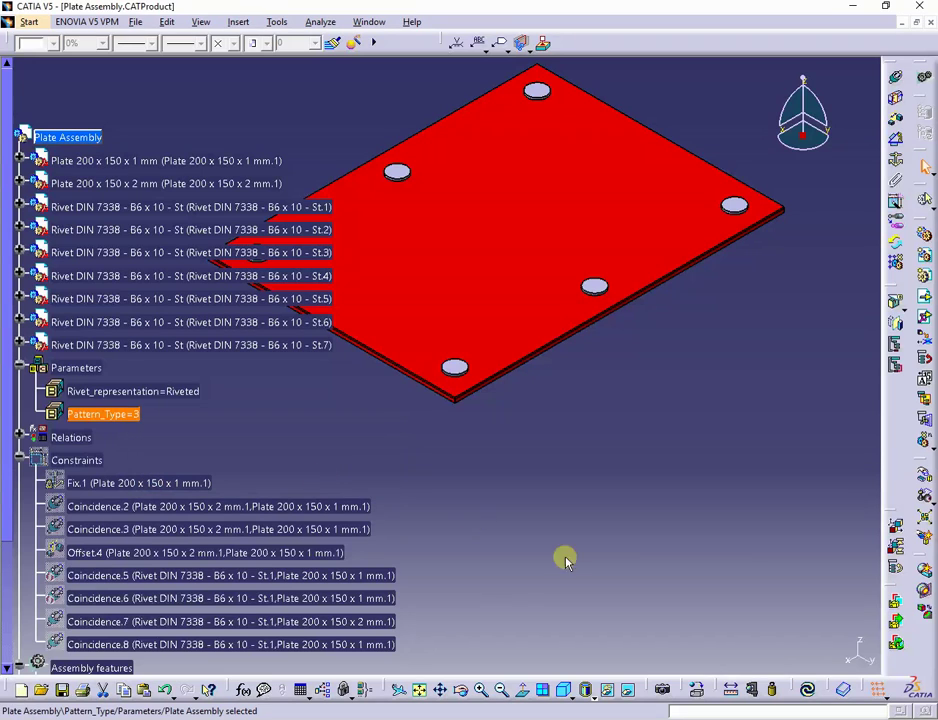
left_click(808, 690)
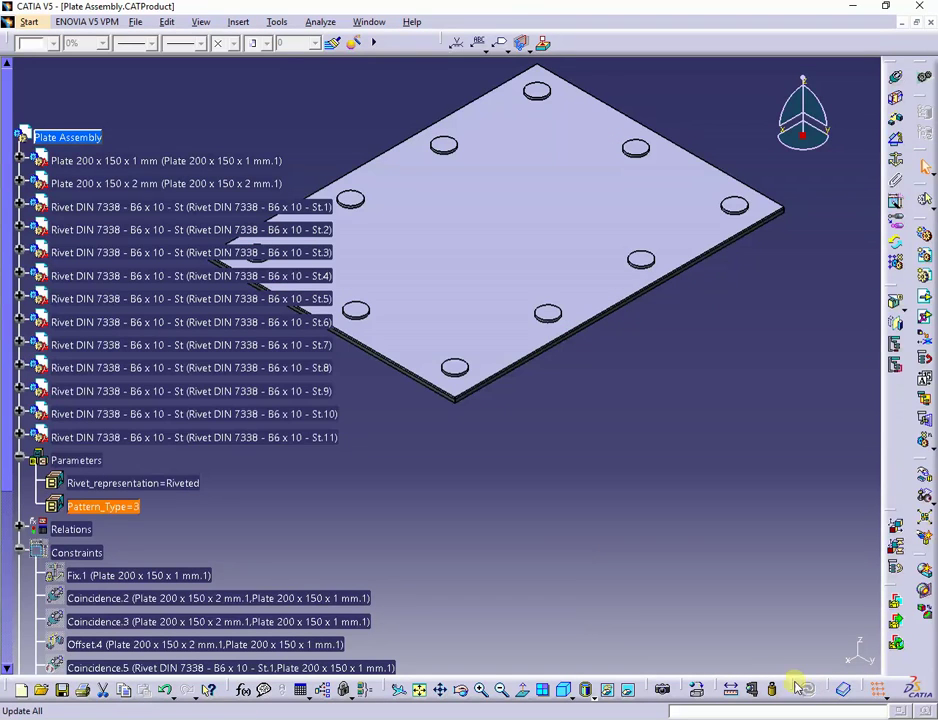
- Set Pattern_Type to 4 and update, adding rivets St.12–St.15
middle_click_drag(531, 505, 636, 541)
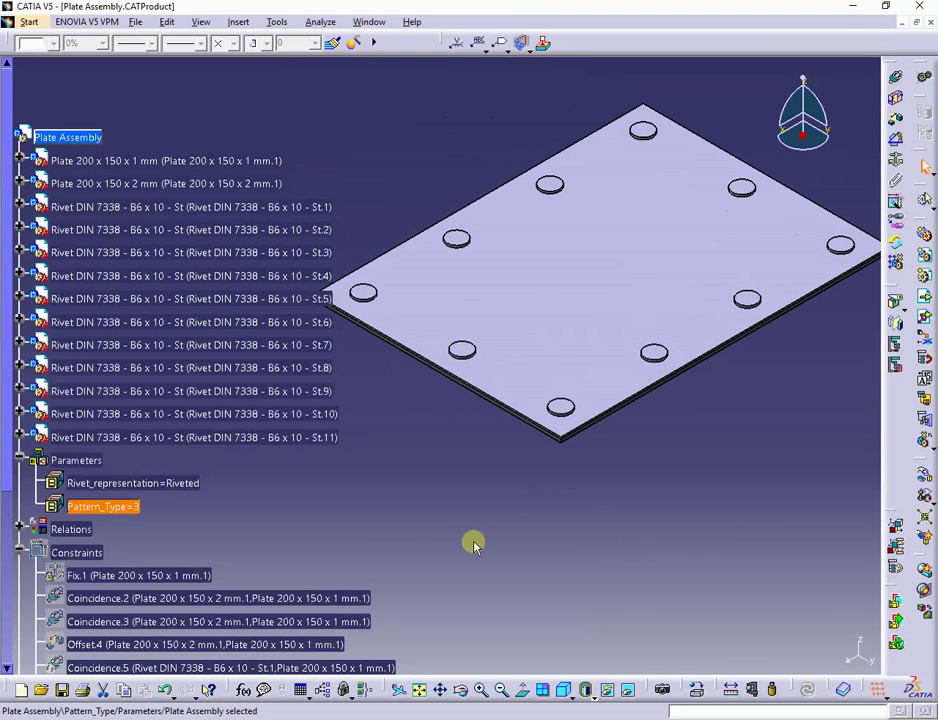
double_click(130, 506)
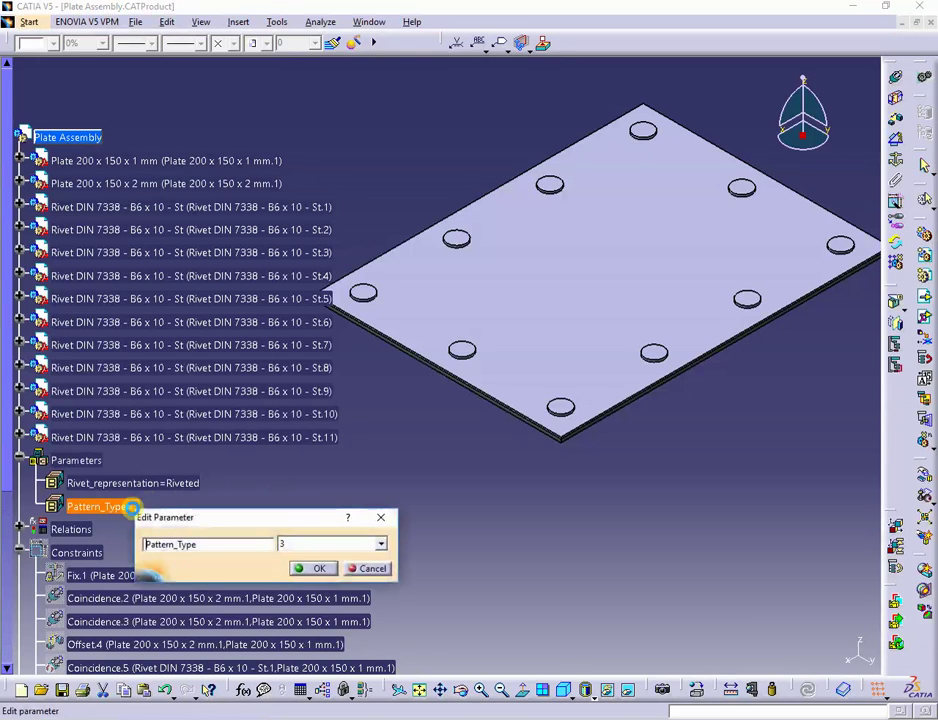
left_click(380, 544)
left_click(316, 578)
left_click(317, 568)
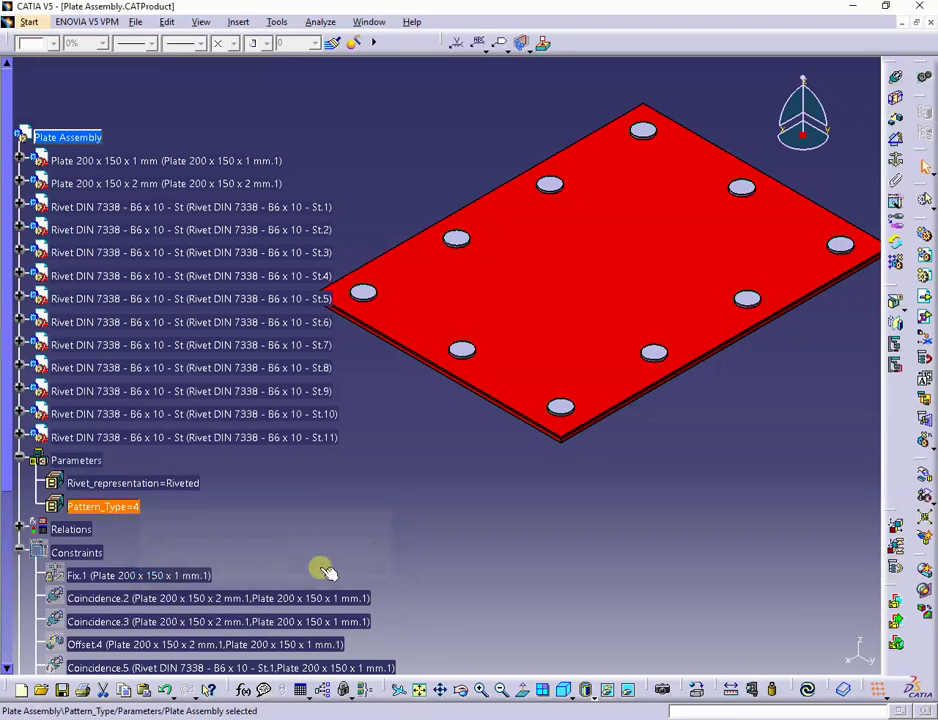
left_click(805, 688)
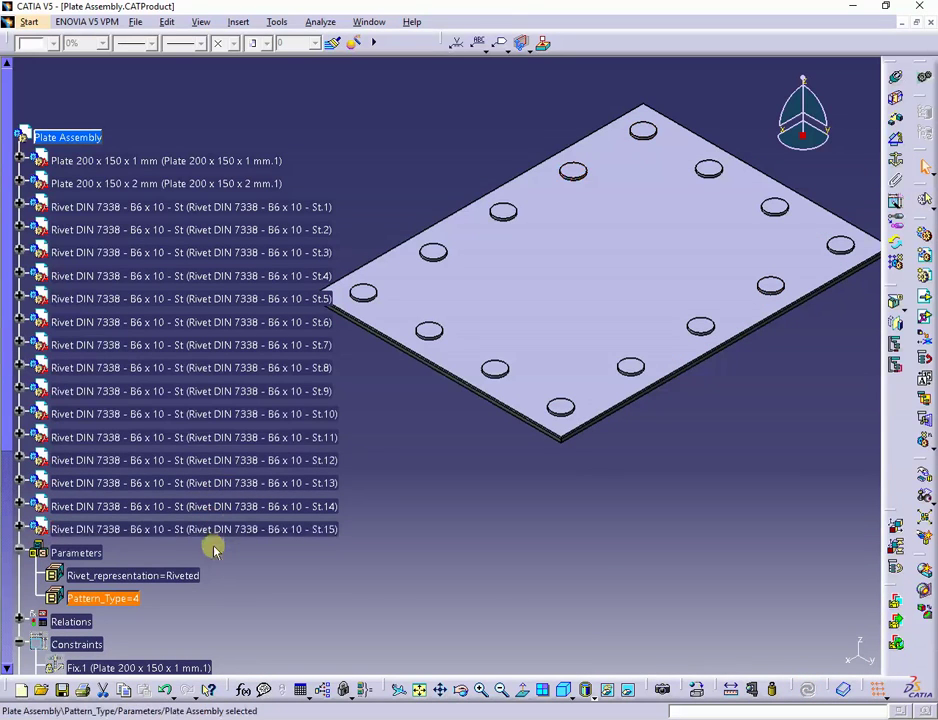
- Set Pattern_Type to 5 and update to get 19 rivets
double_click(112, 598)
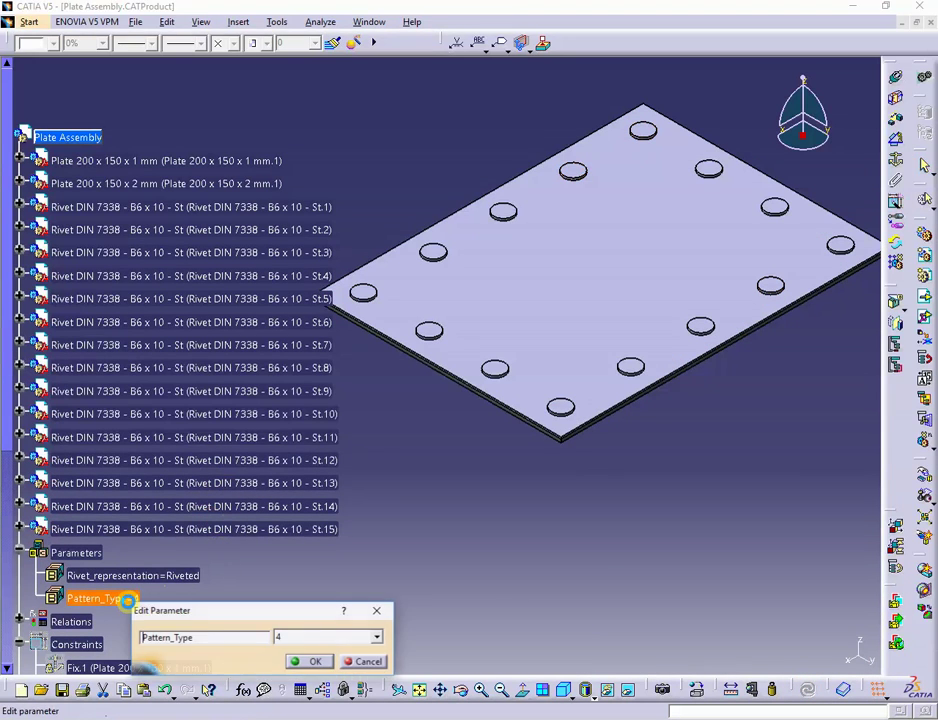
left_click(376, 638)
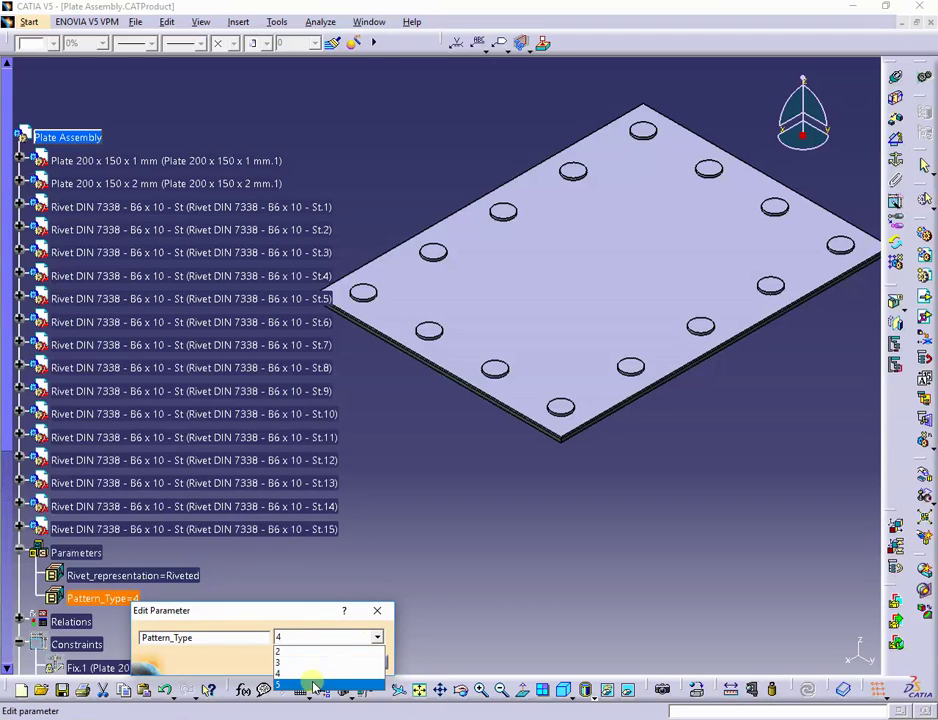
left_click(316, 684)
left_click(315, 662)
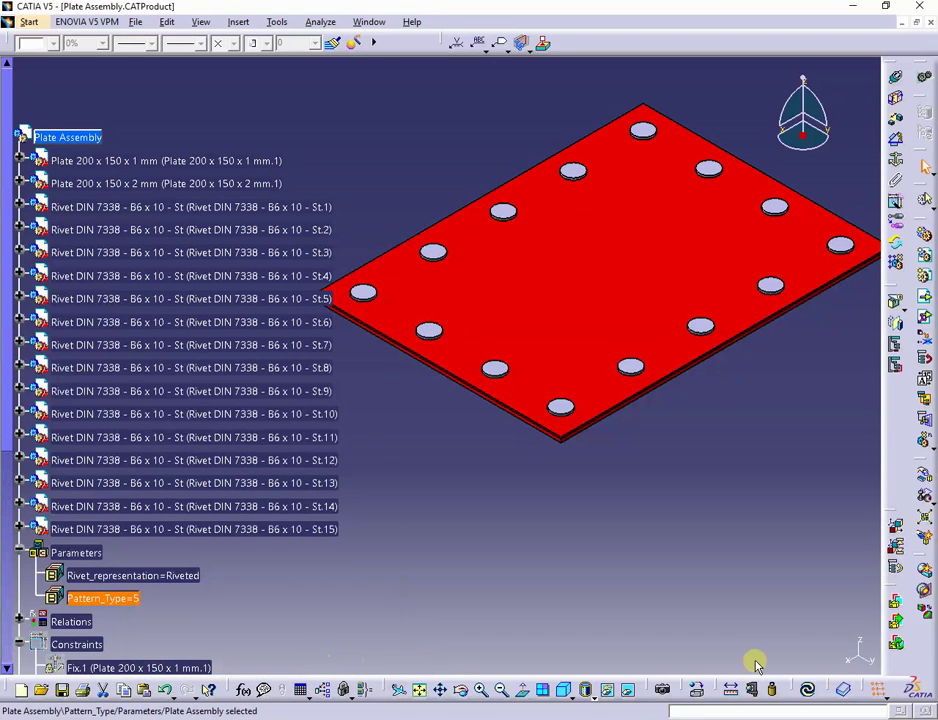
left_click(806, 689)
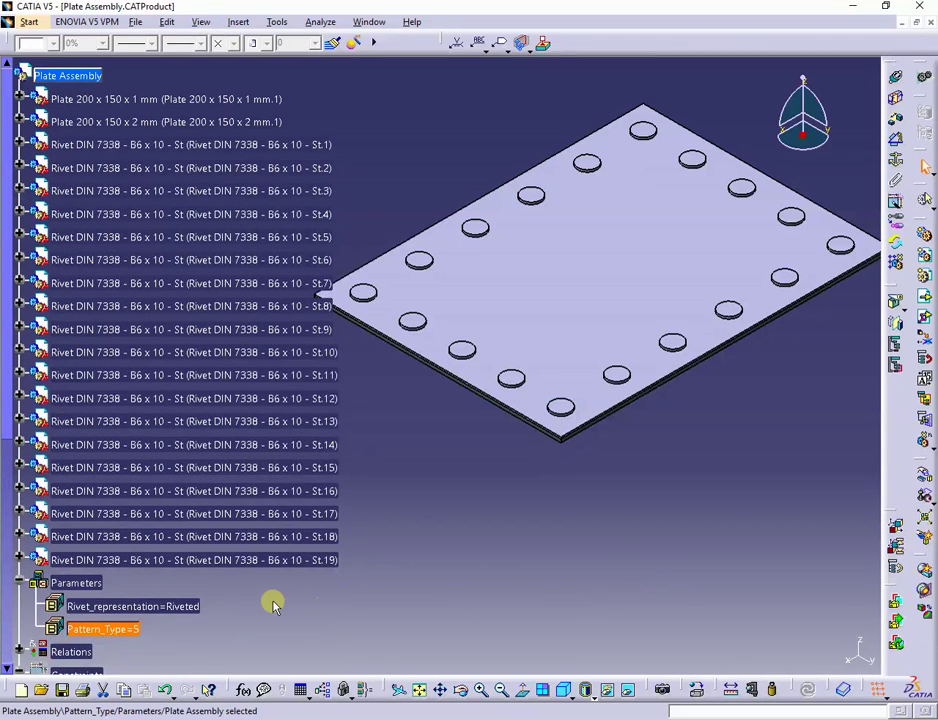
- Return Pattern_Type to 2 and update, back to six rivet holes
double_click(120, 627)
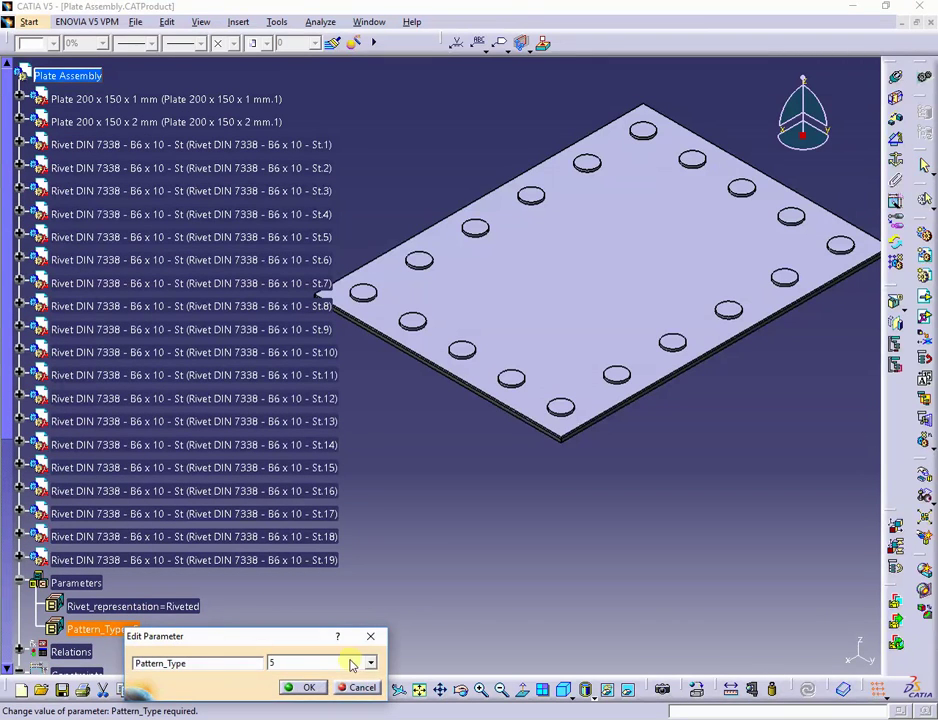
left_click(370, 663)
left_click(335, 681)
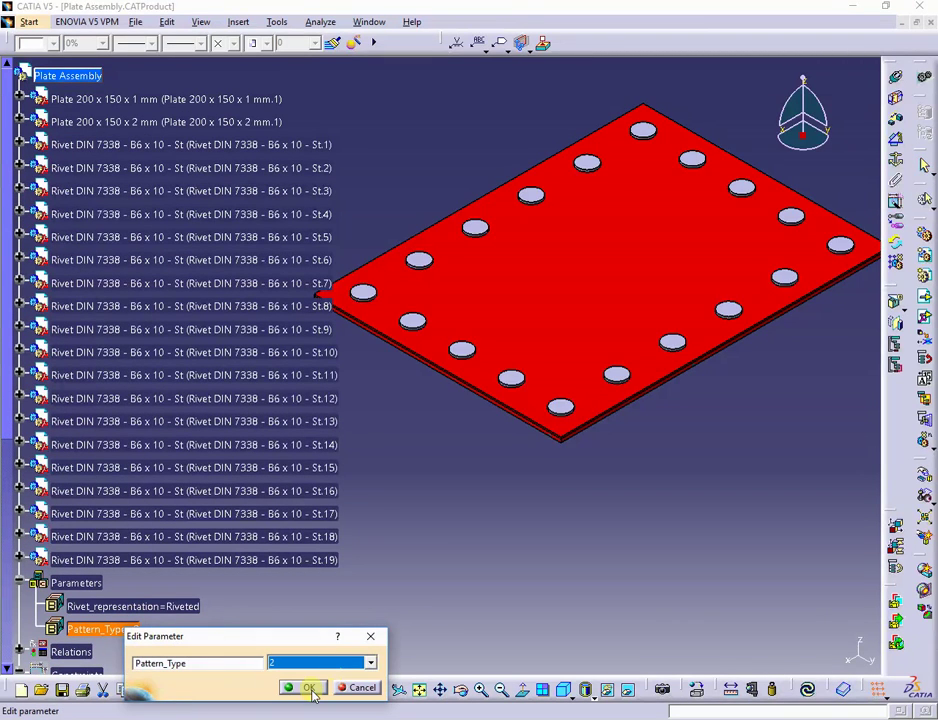
left_click(308, 688)
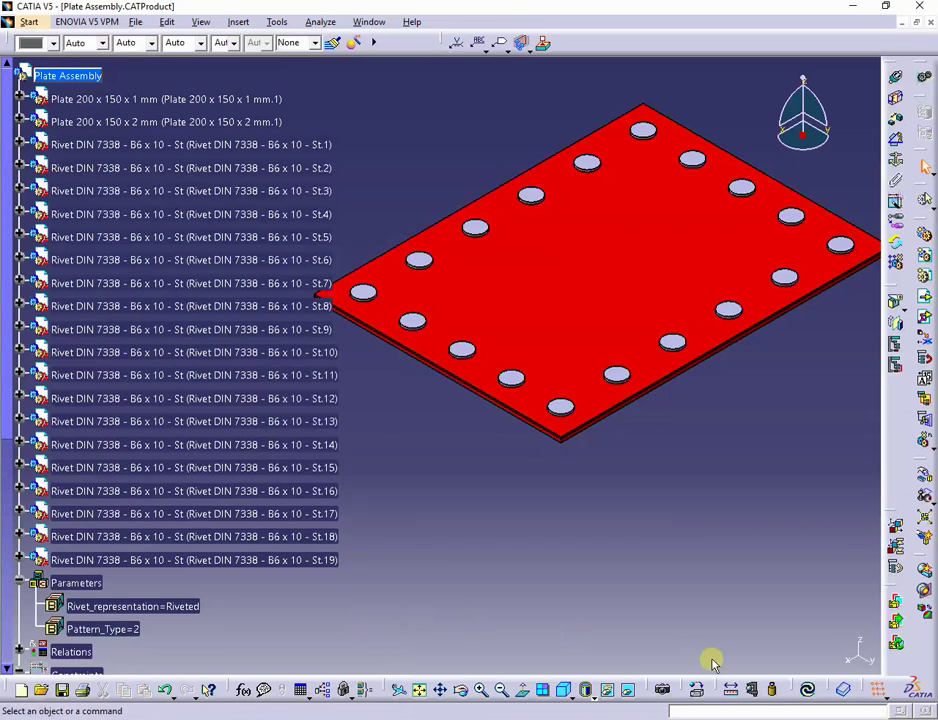
left_click(806, 690)
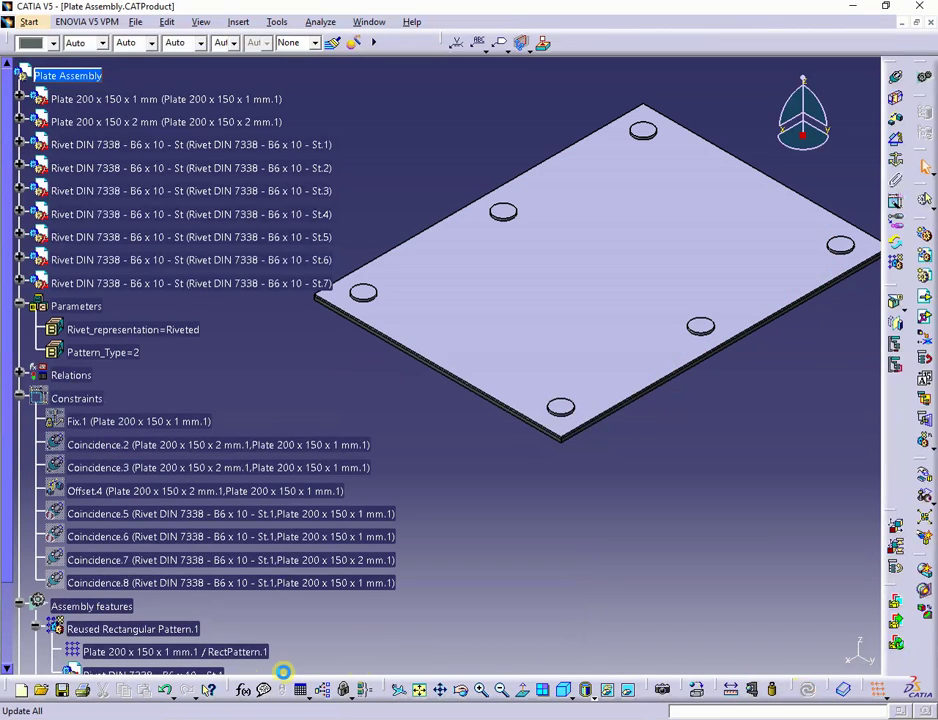
- Switch to Plate Assembly.CATDrawing and zoom in on section view A-A and the front view
mouse_move(129, 352)
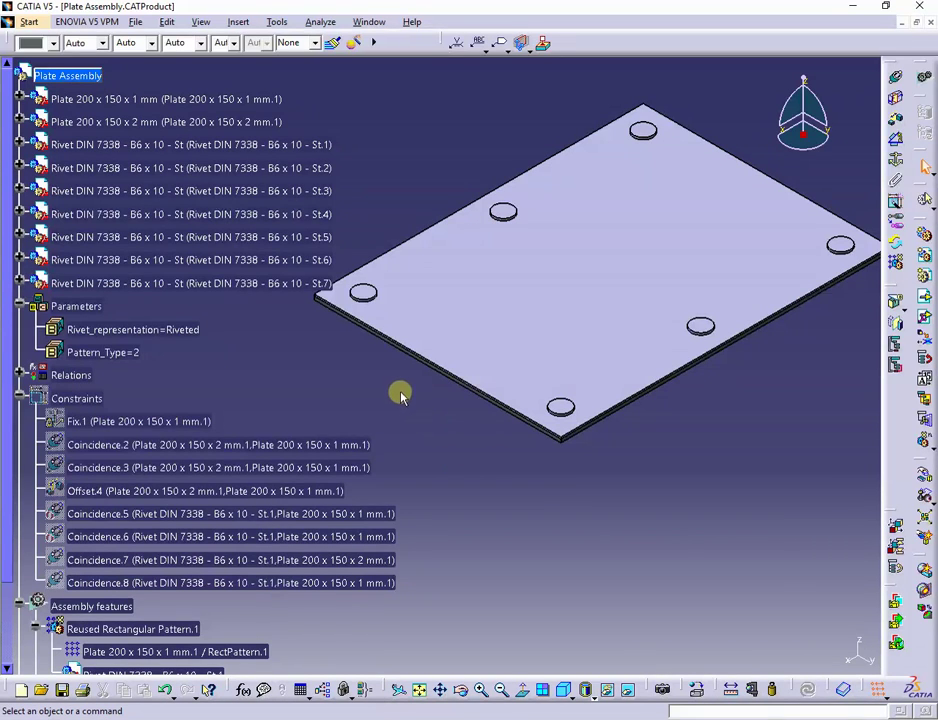
left_click(369, 21)
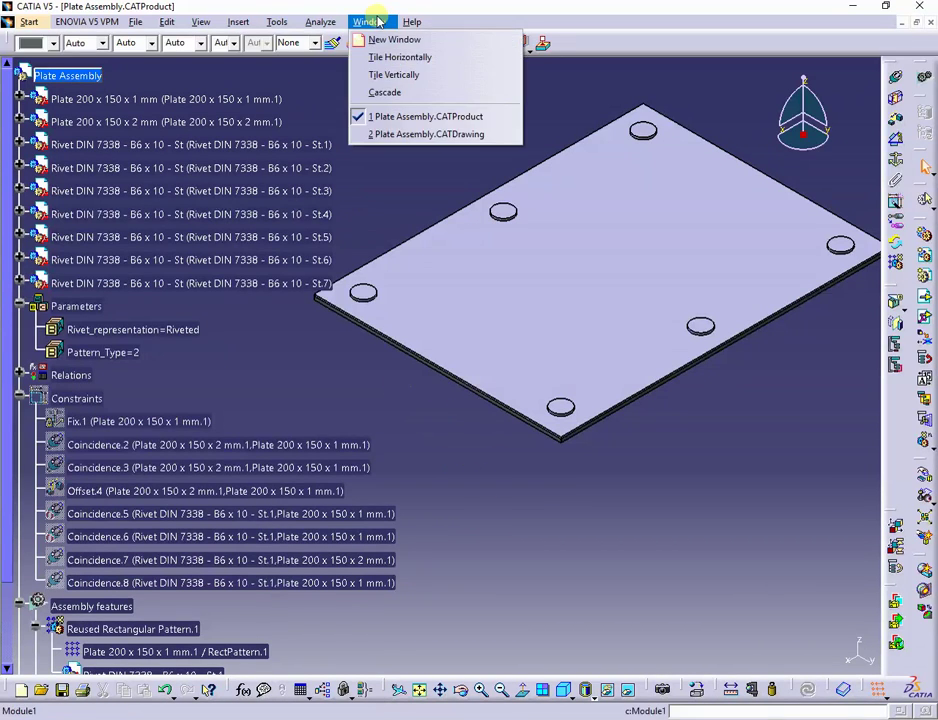
left_click(420, 136)
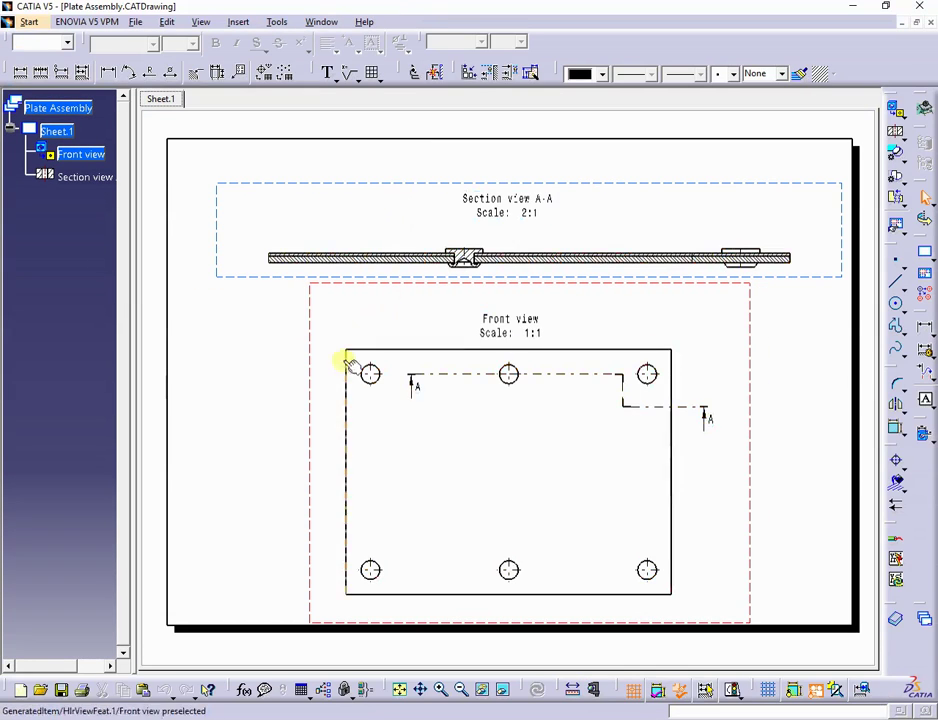
mouse_move(541, 460)
middle_mouse_down()
mouse_move(553, 414)
mouse_move(639, 262)
mouse_move(604, 423)
mouse_move(611, 395)
middle_mouse_up()
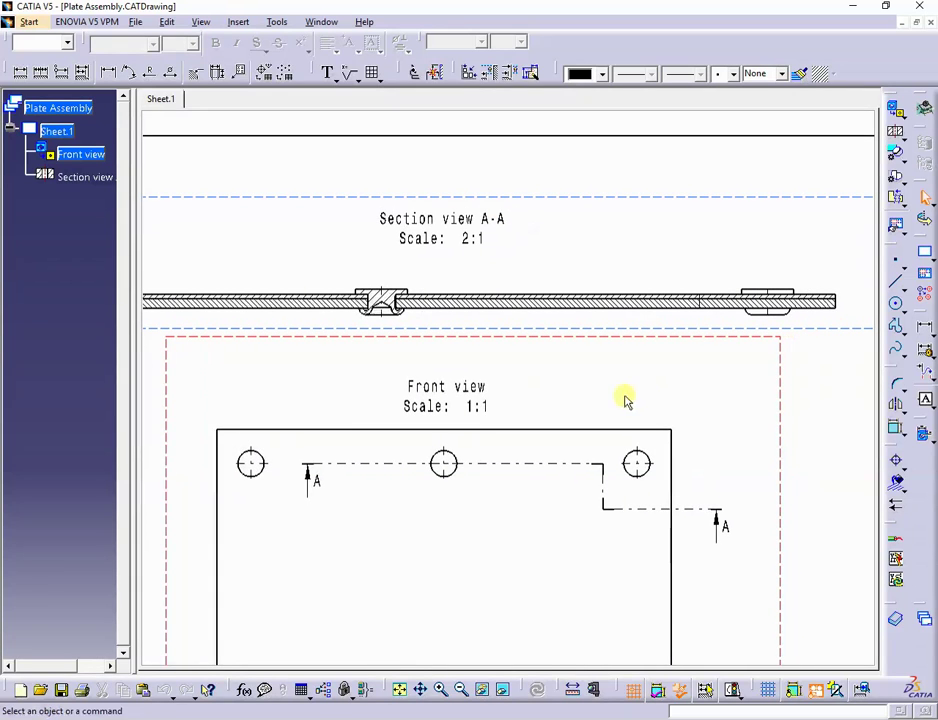
- In Plate Assembly.CATProduct, set Pattern_Type to 3 and update, adding rivets St.8–St.11
left_click(324, 22)
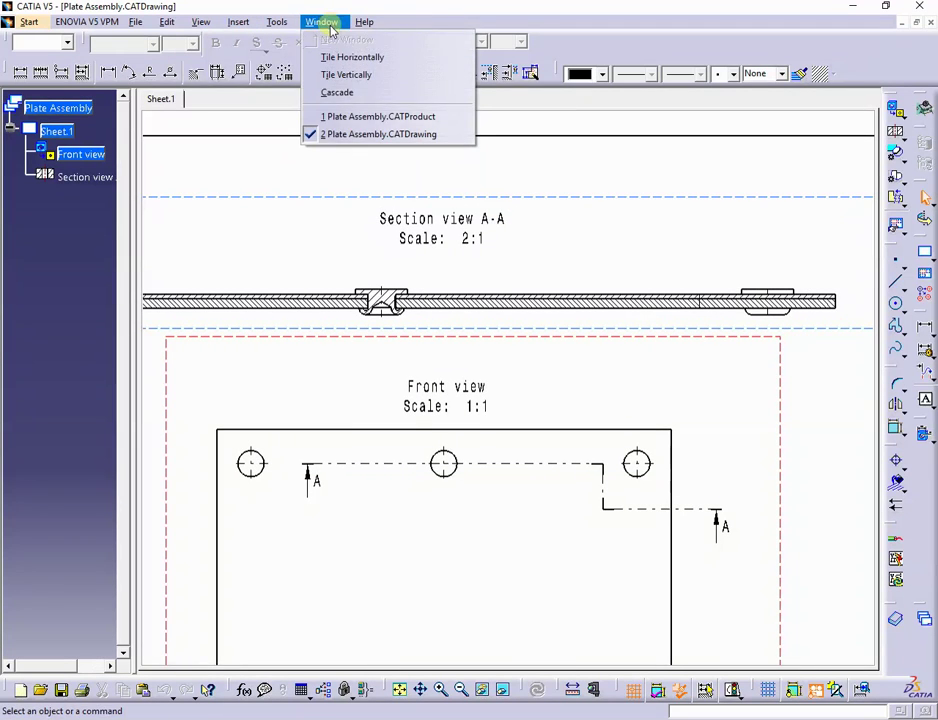
left_click(377, 118)
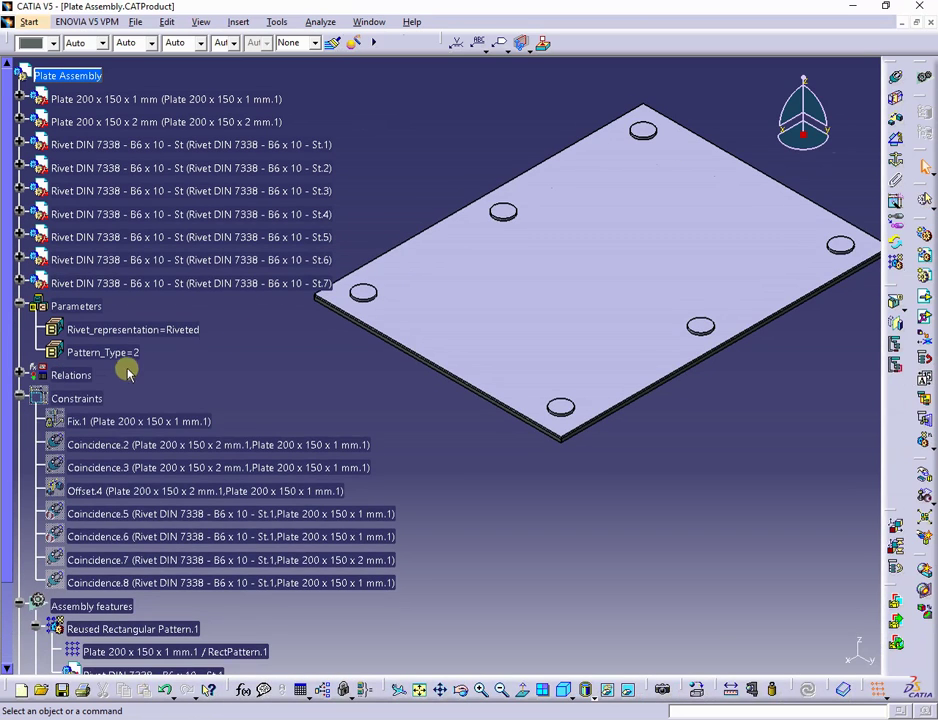
double_click(128, 352)
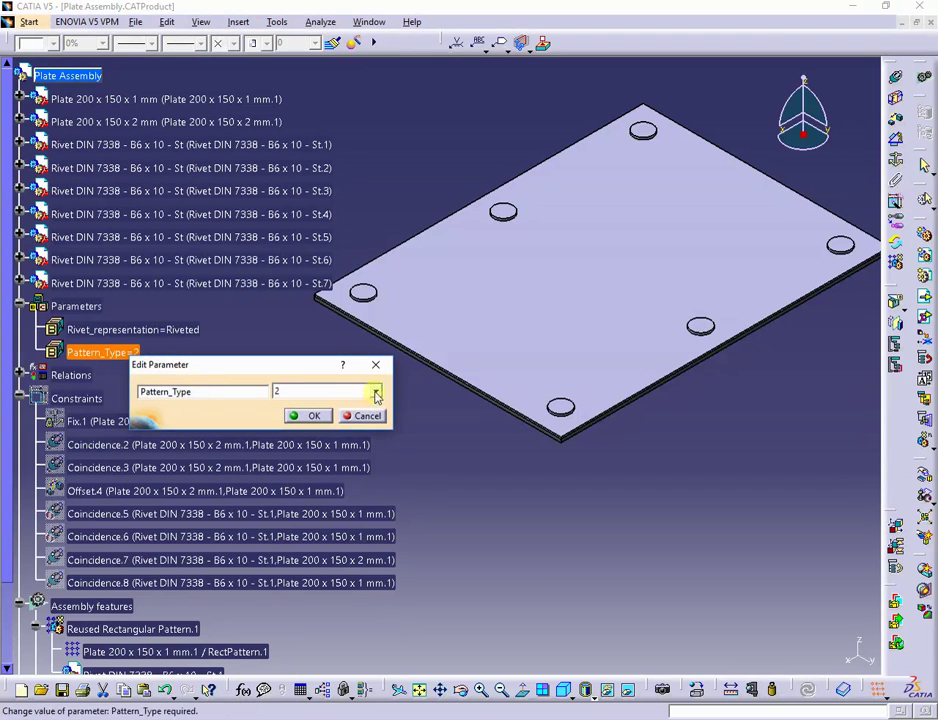
left_click(376, 392)
left_click(307, 417)
left_click(308, 418)
left_click(807, 689)
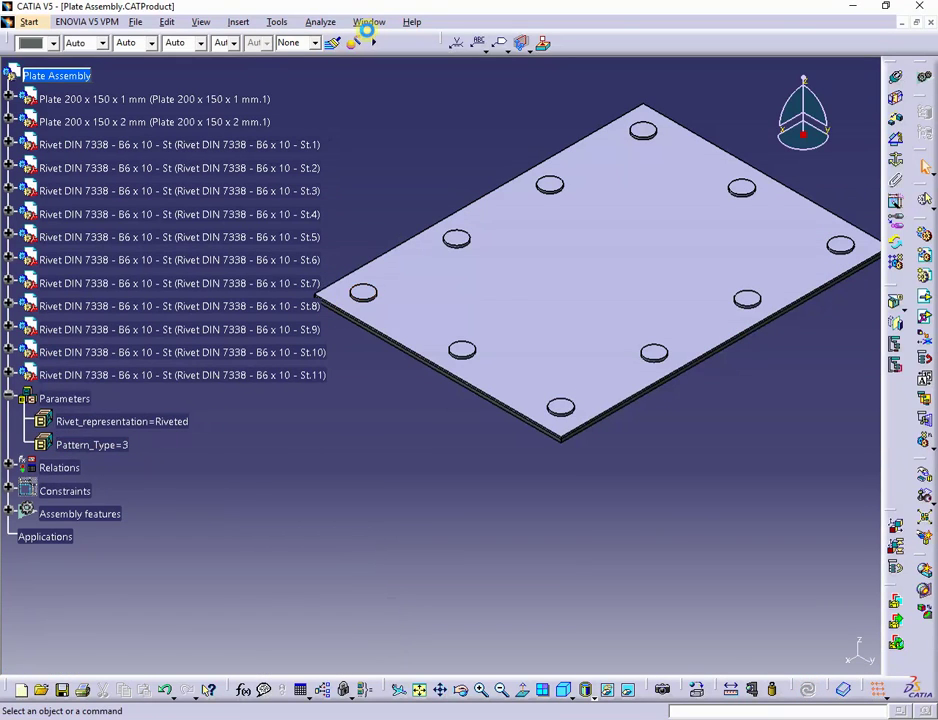
- Update the Plate Assembly drawing sheet so the front and section views show the new holes and rivets
left_click(369, 21)
left_click(380, 134)
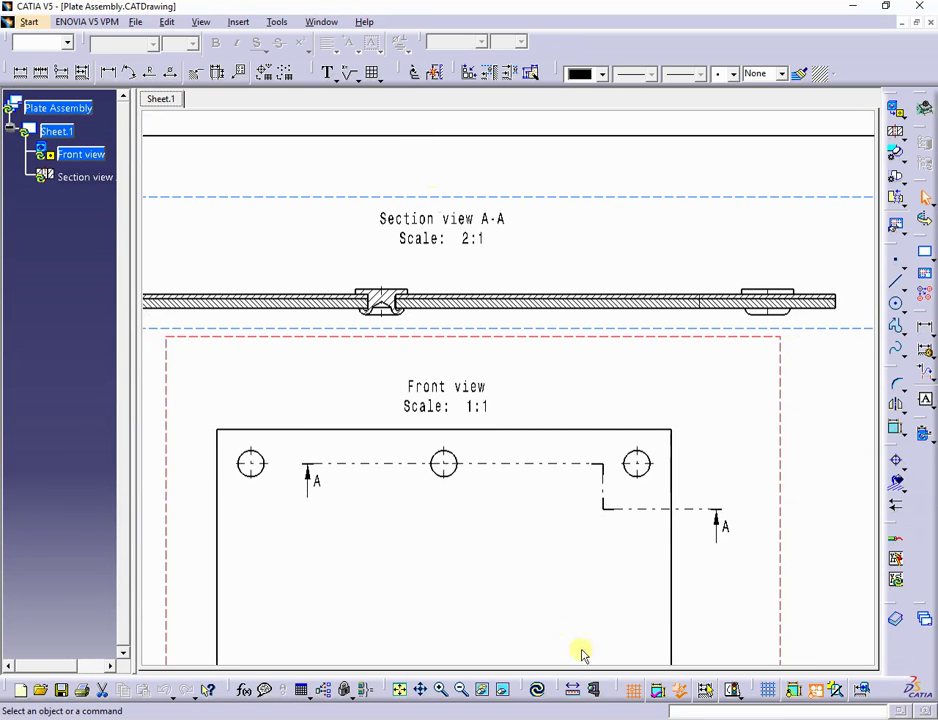
left_click(539, 690)
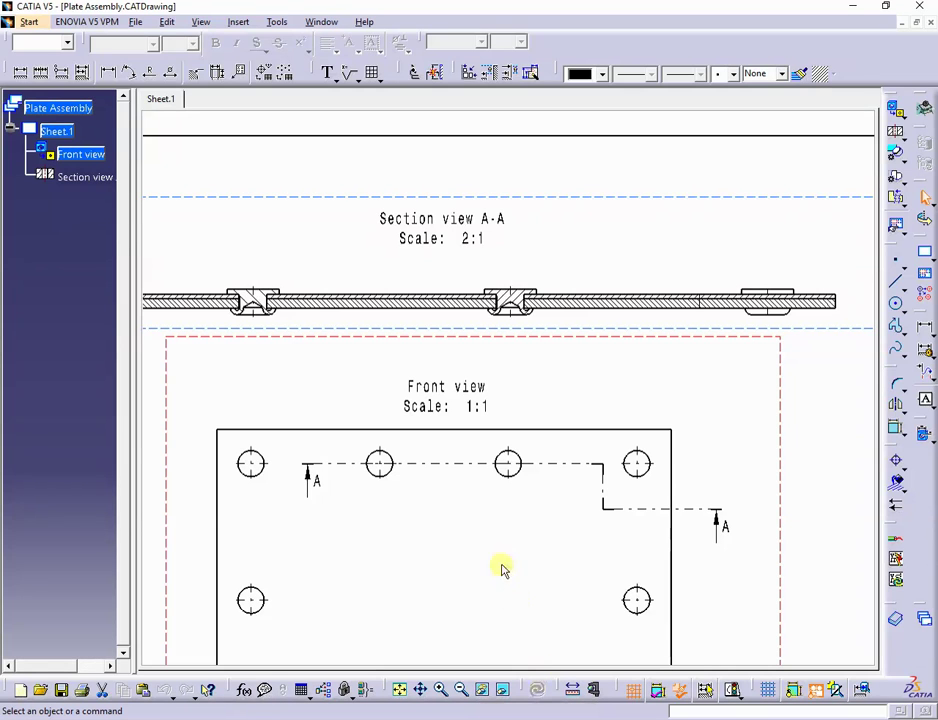
middle_click_drag(446, 501, 524, 486)
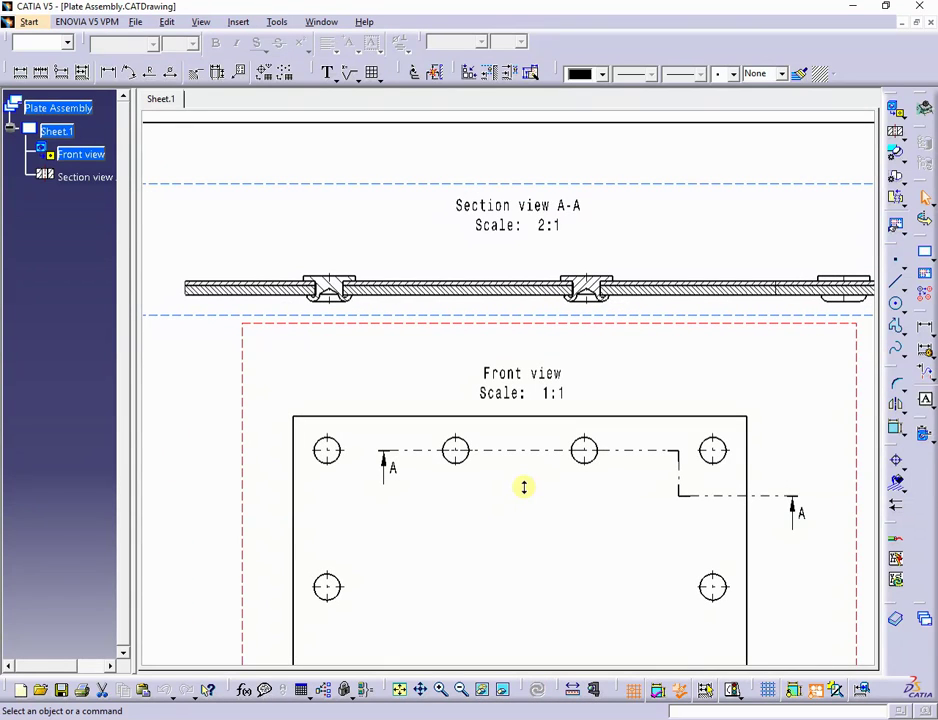